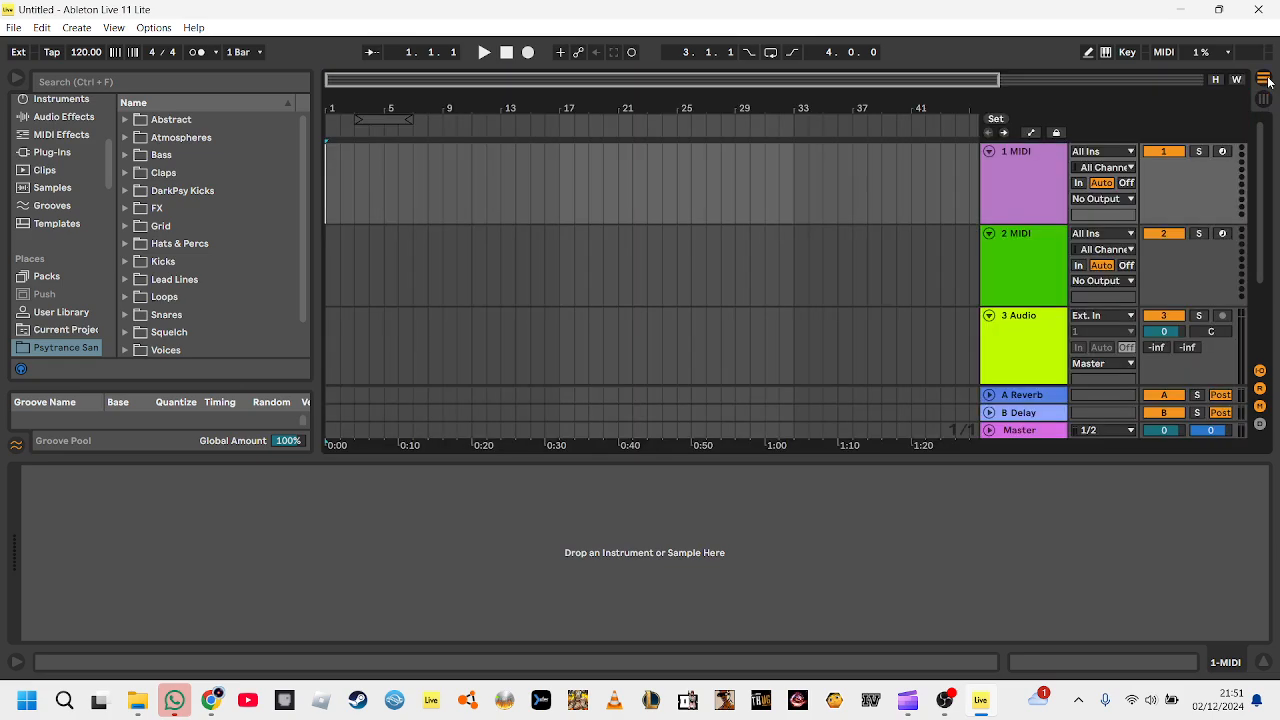
- Audition the samples in the Kicks folder, starting from Kick - Black.wav
click(336, 188)
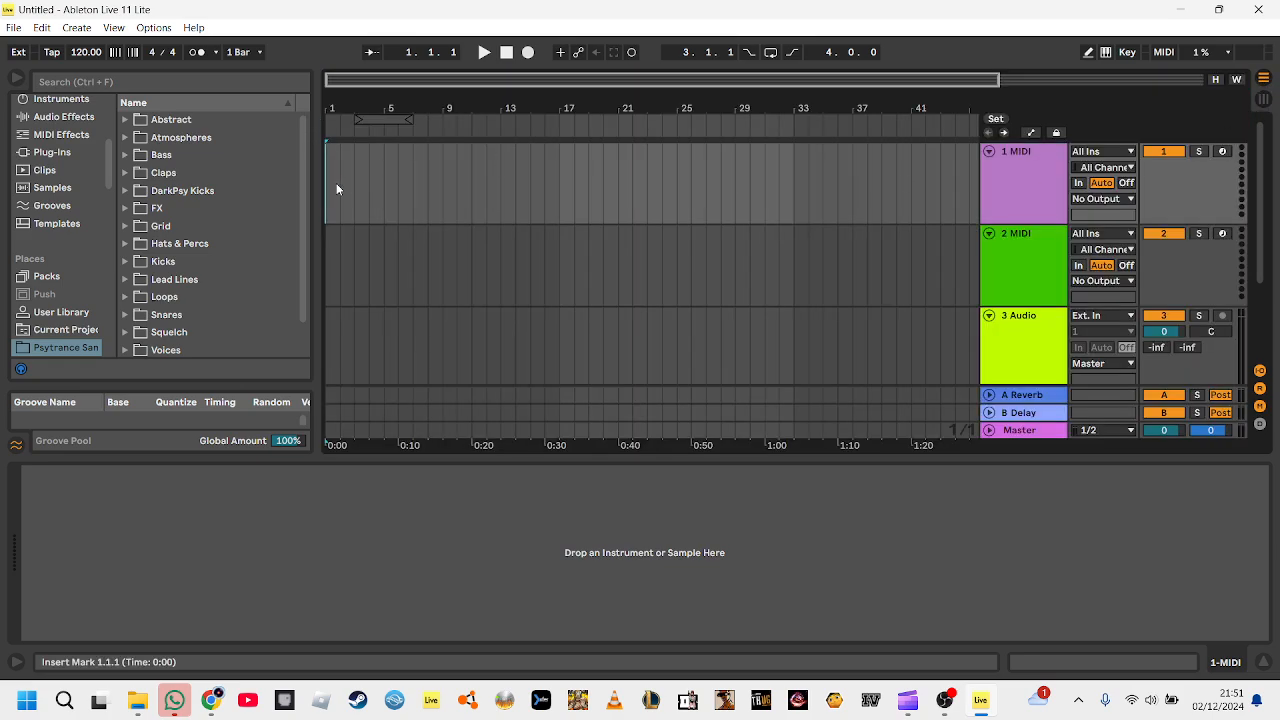
drag(337, 84, 337, 150)
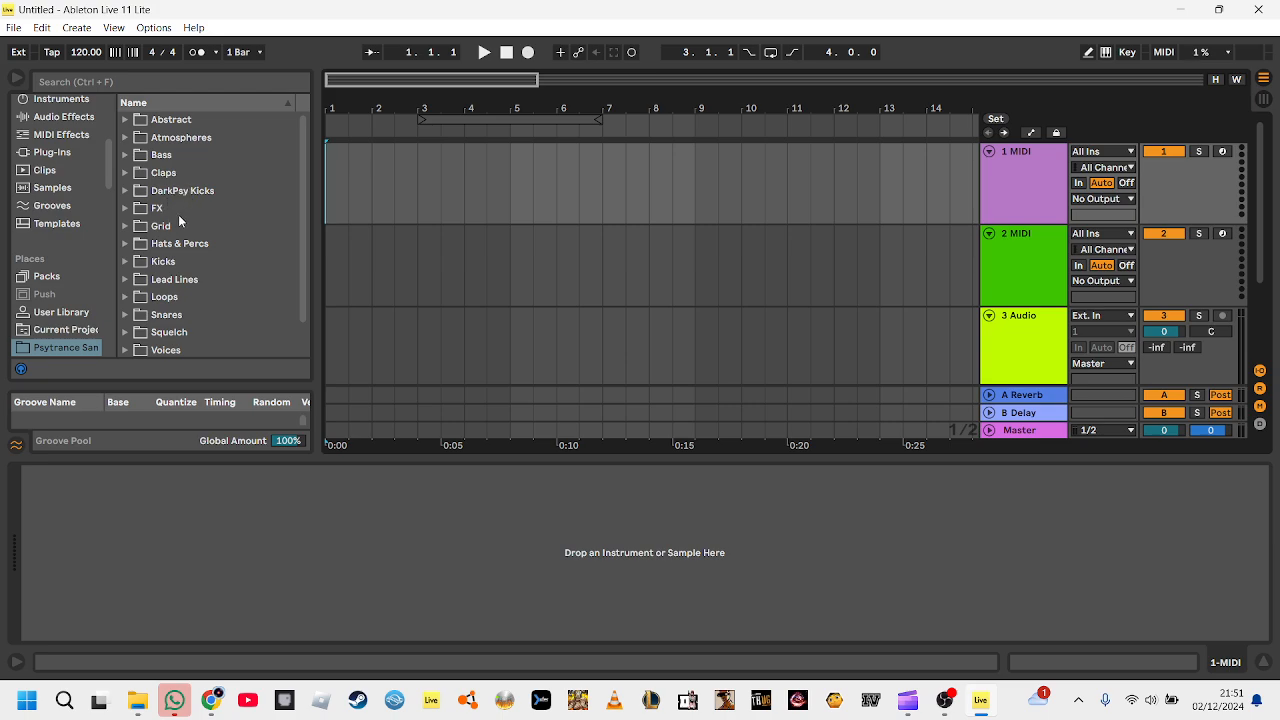
scroll(178, 214, down, 2)
click(131, 226)
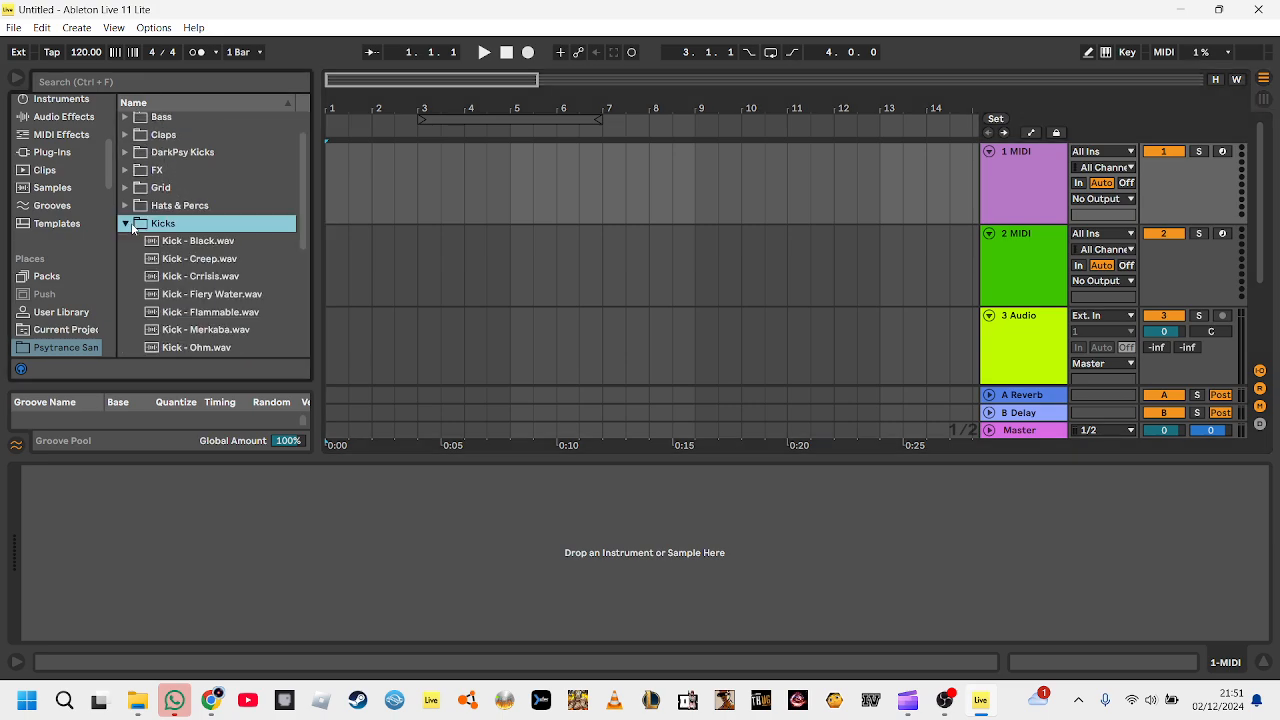
scroll(196, 232, down, 2)
key(Down)
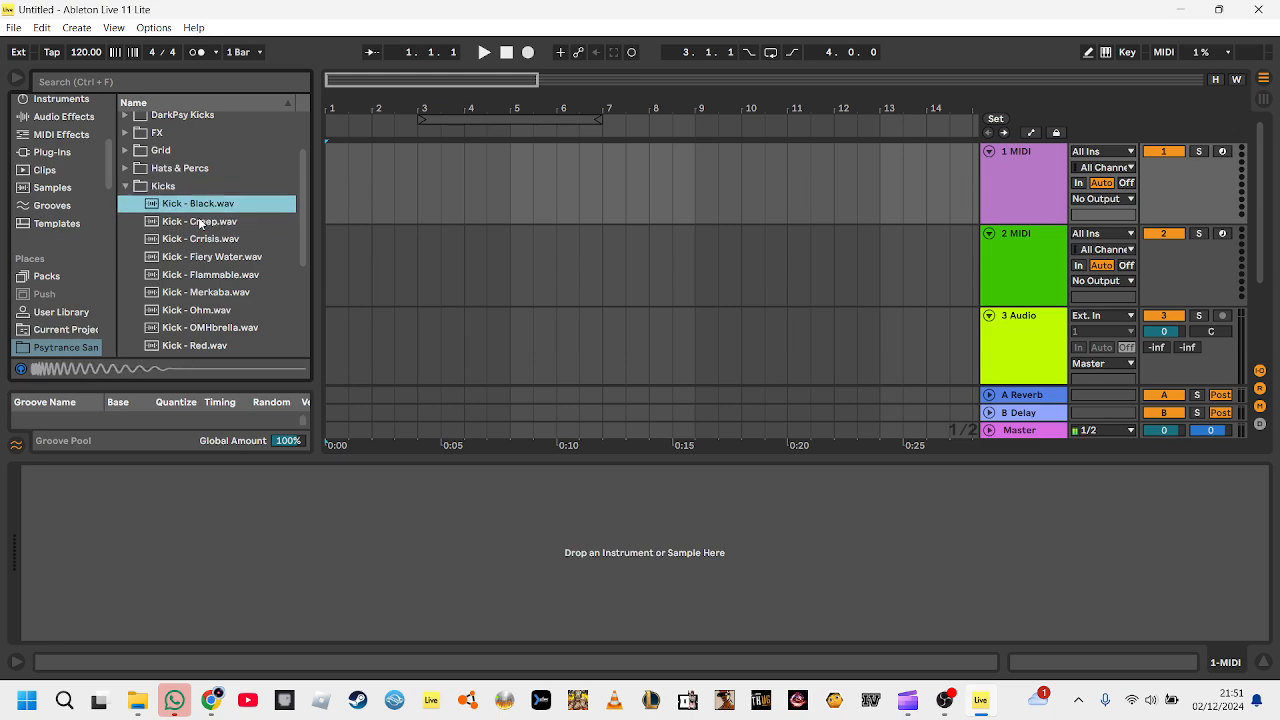
key(Down)
key(Down)
key(Down)
key(Up)
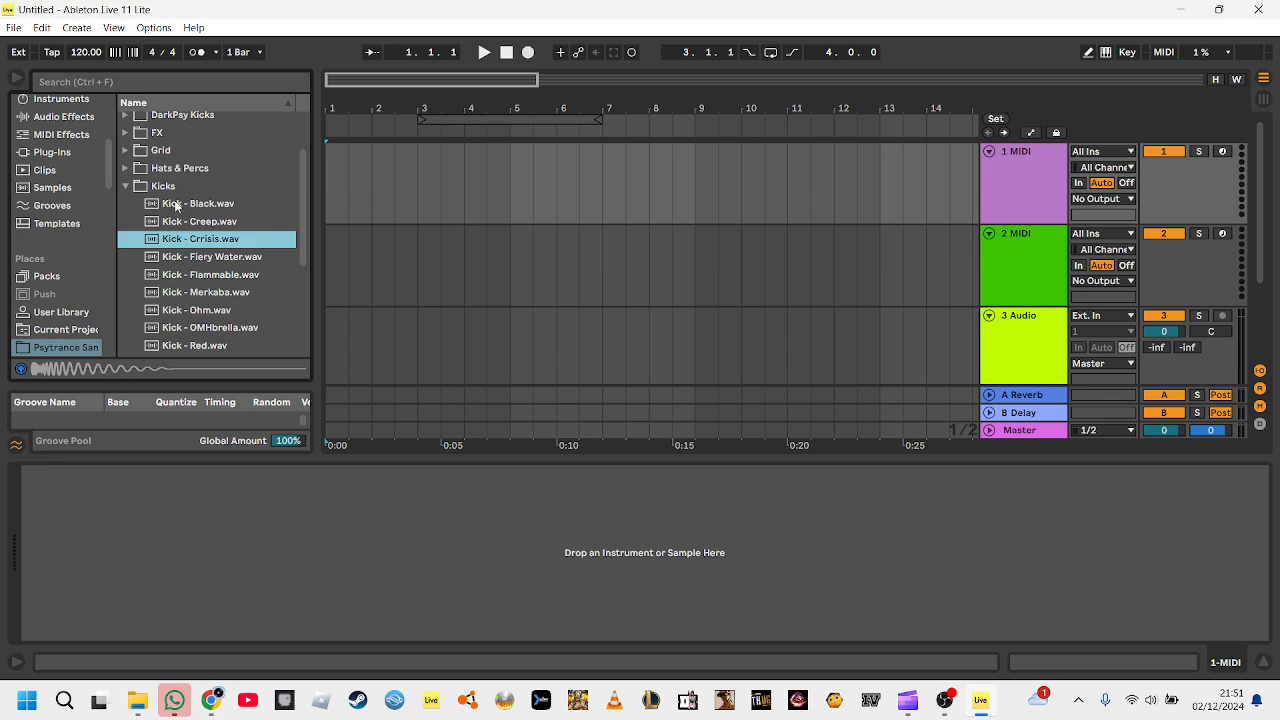
- Place the Kick - Black.wav sample at the start of bar 1 on the first track
click(176, 206)
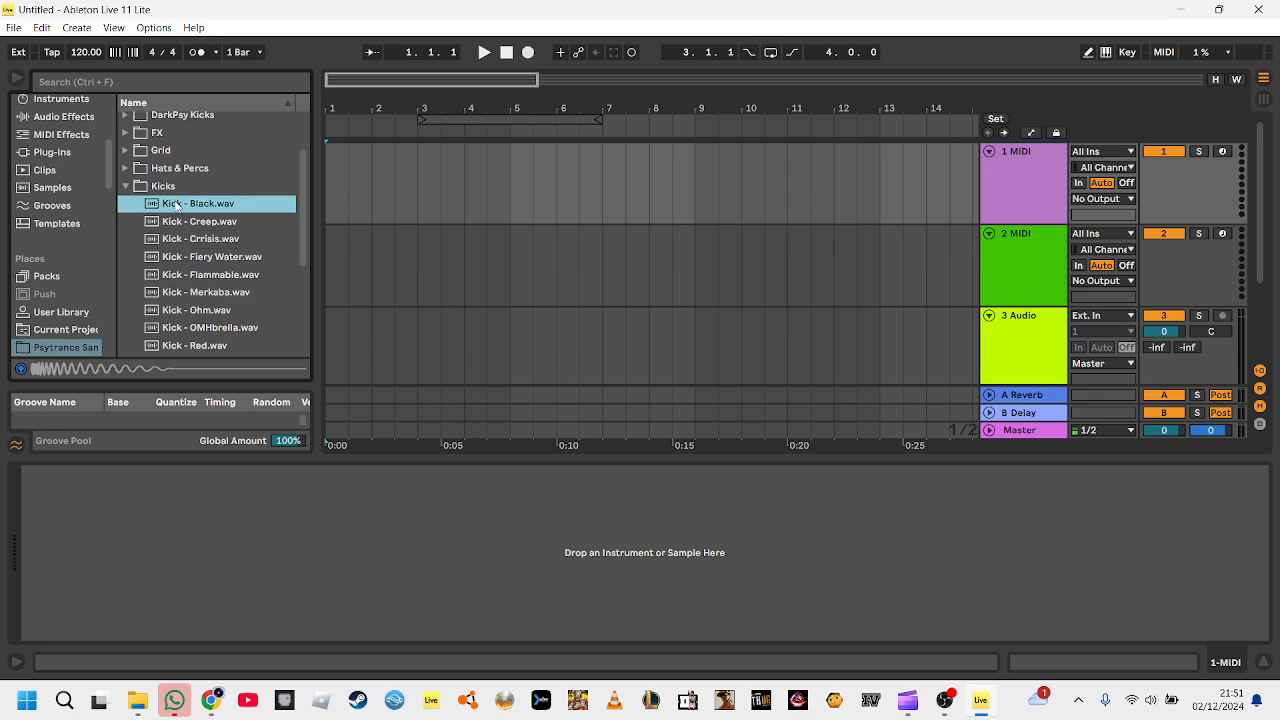
drag(186, 207, 338, 210)
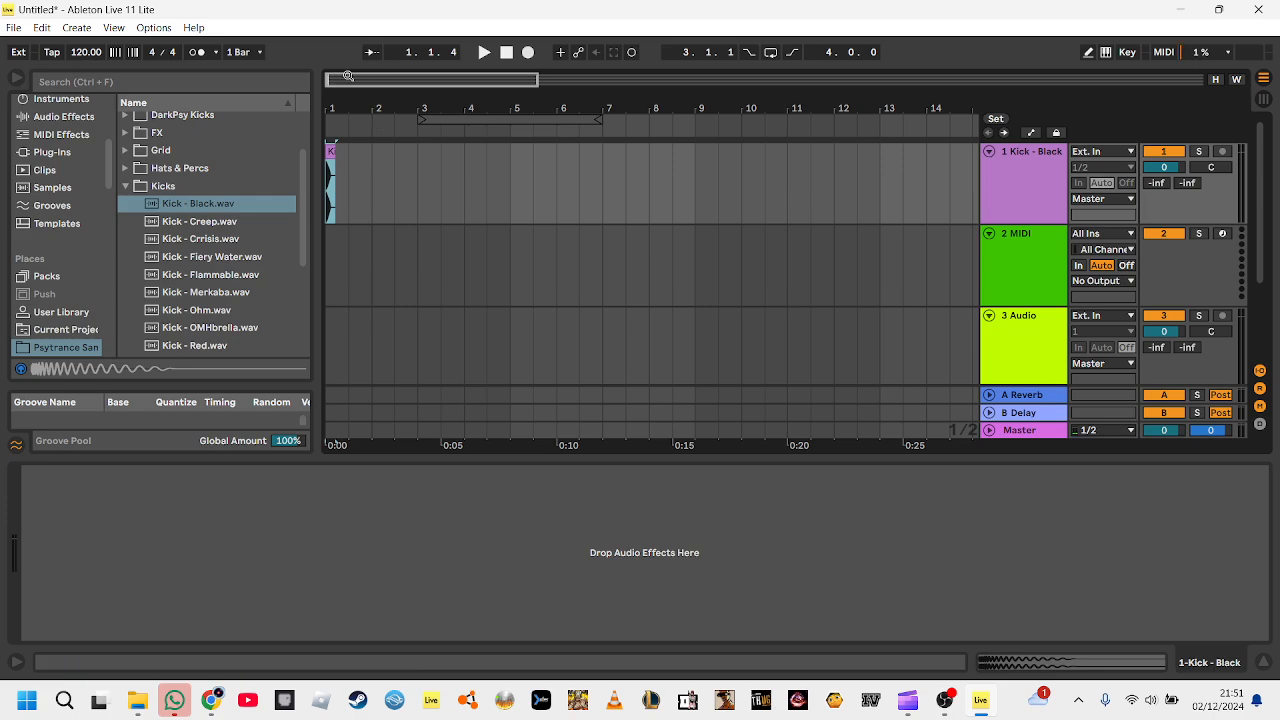
drag(345, 79, 328, 104)
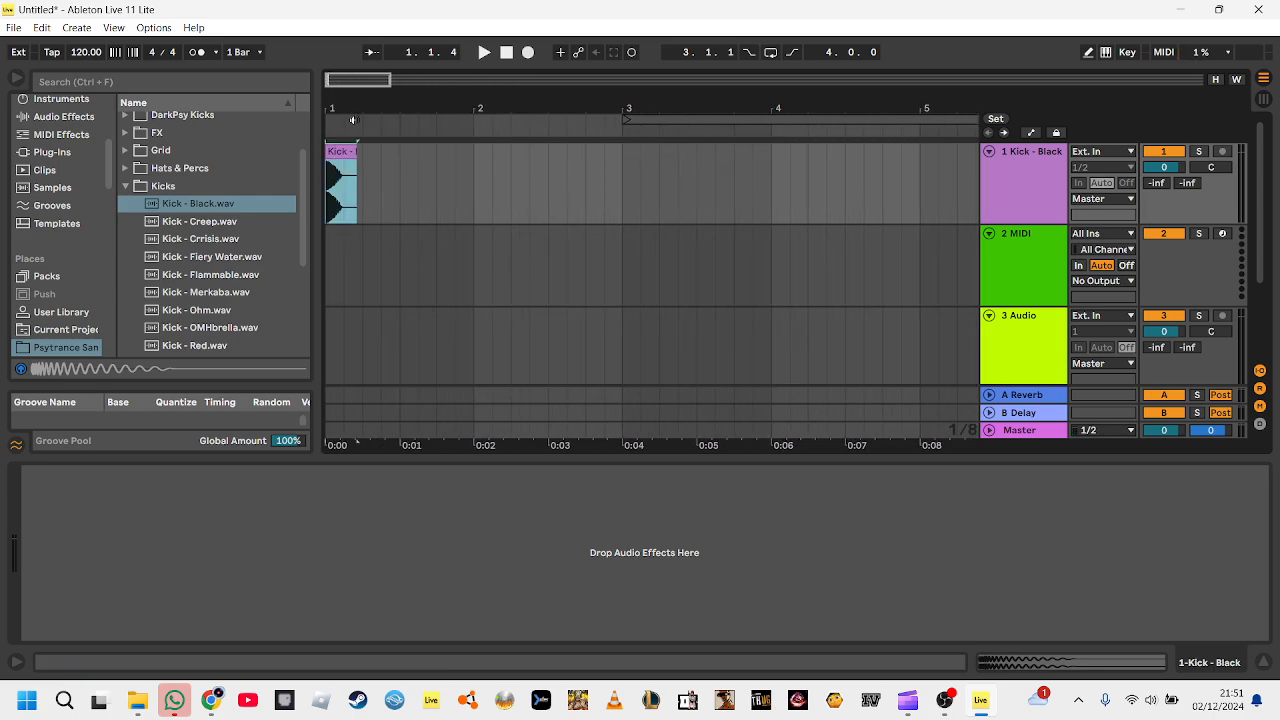
- Duplicate the kick clip twice so kicks fall on beats 2 and 3 of bar 1
click(356, 188)
click(341, 151)
key(ctrl+d)
key(ctrl+d)
- Set the arrangement loop to cover only bar 1 and turn looping on
drag(645, 118, 350, 118)
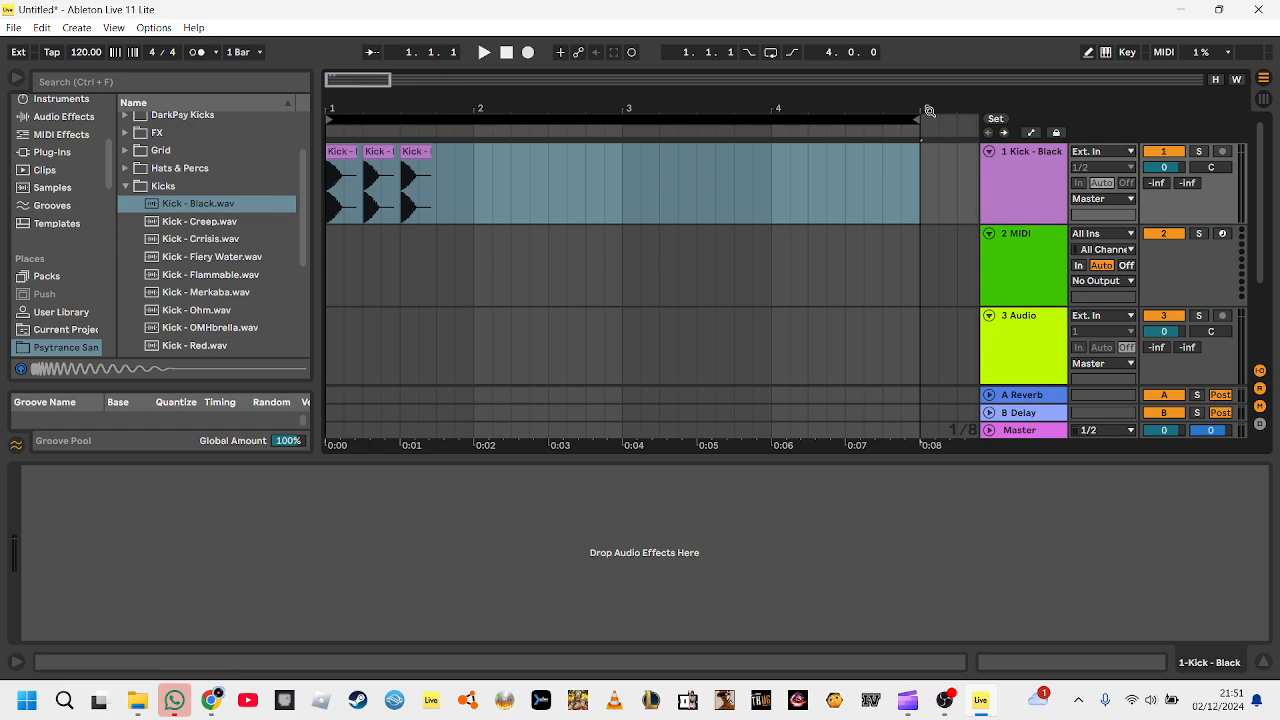
drag(913, 117, 473, 122)
right_click(473, 122)
click(486, 126)
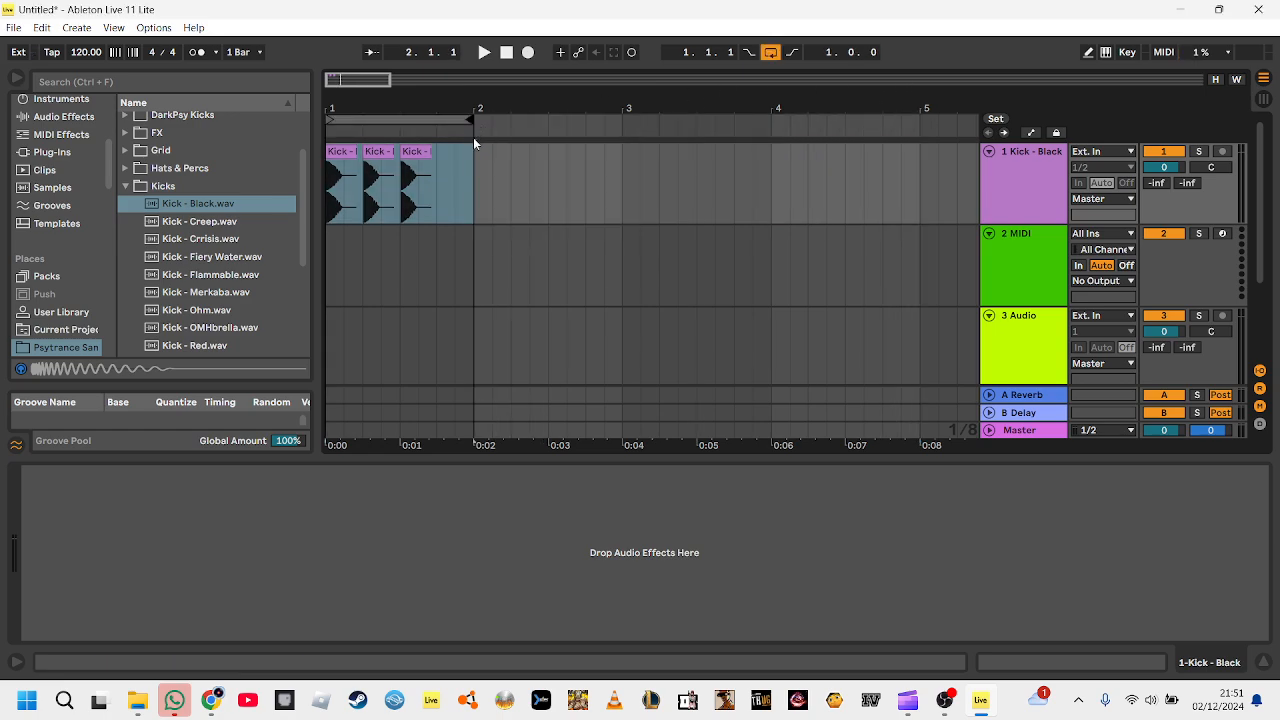
- Duplicate the third kick onto beat 4 of bar 1
mouse_move(433, 180)
mouse_down()
mouse_move(402, 196)
mouse_move(411, 191)
mouse_up()
click(411, 195)
key(ctrl+d)
- Play back the four-kick loop from the start of bar 1 and stop it
click(340, 152)
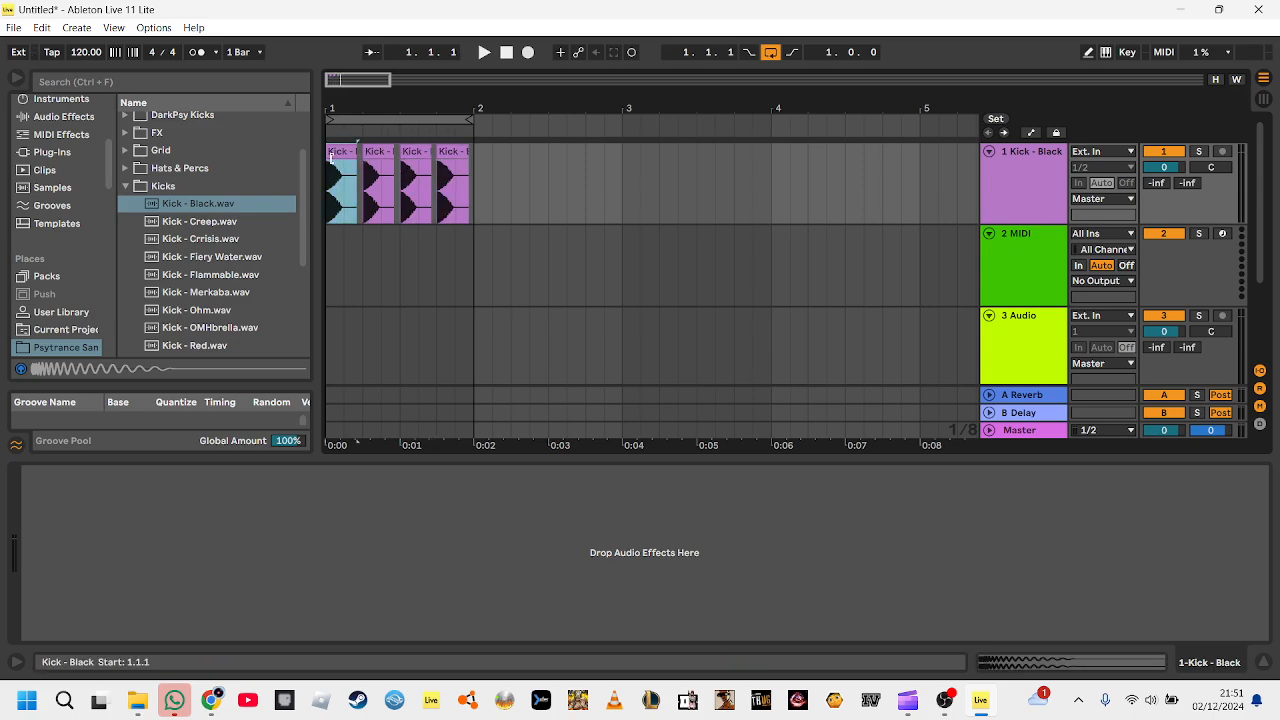
key(space)
key(space)
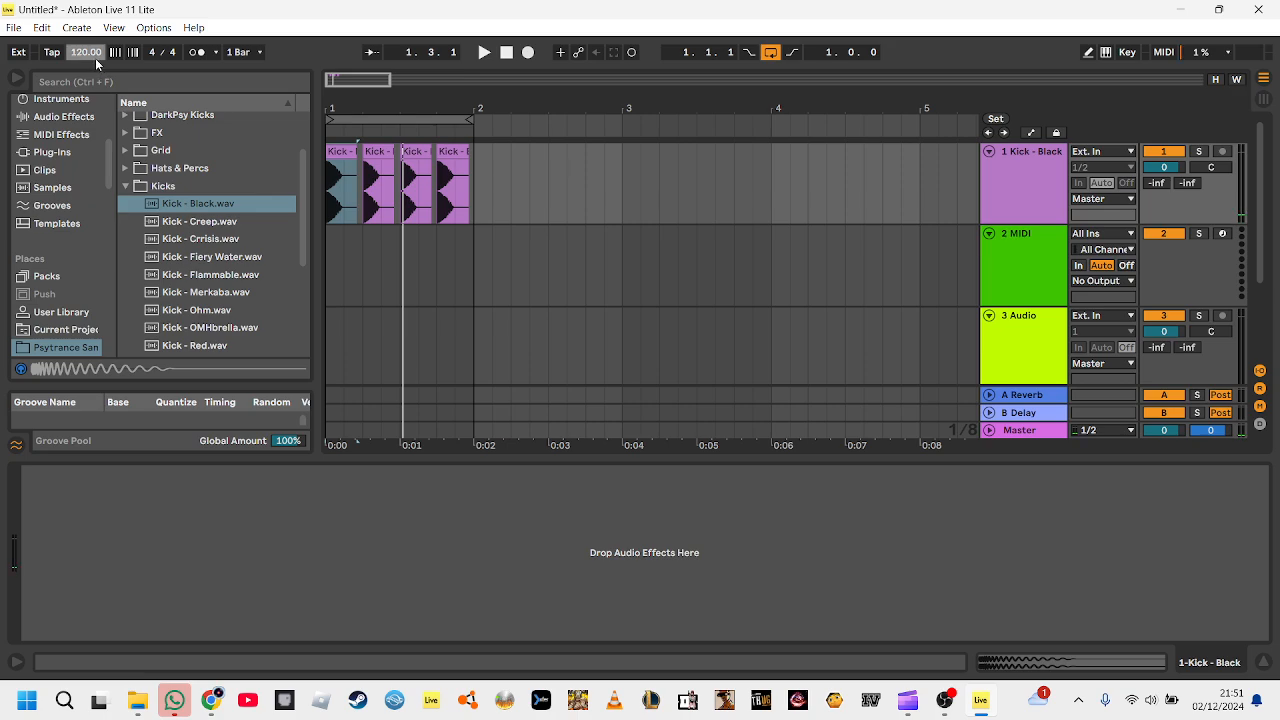
- Set the project tempo to 140 BPM
click(97, 55)
text(140)
key(Return)
click(381, 186)
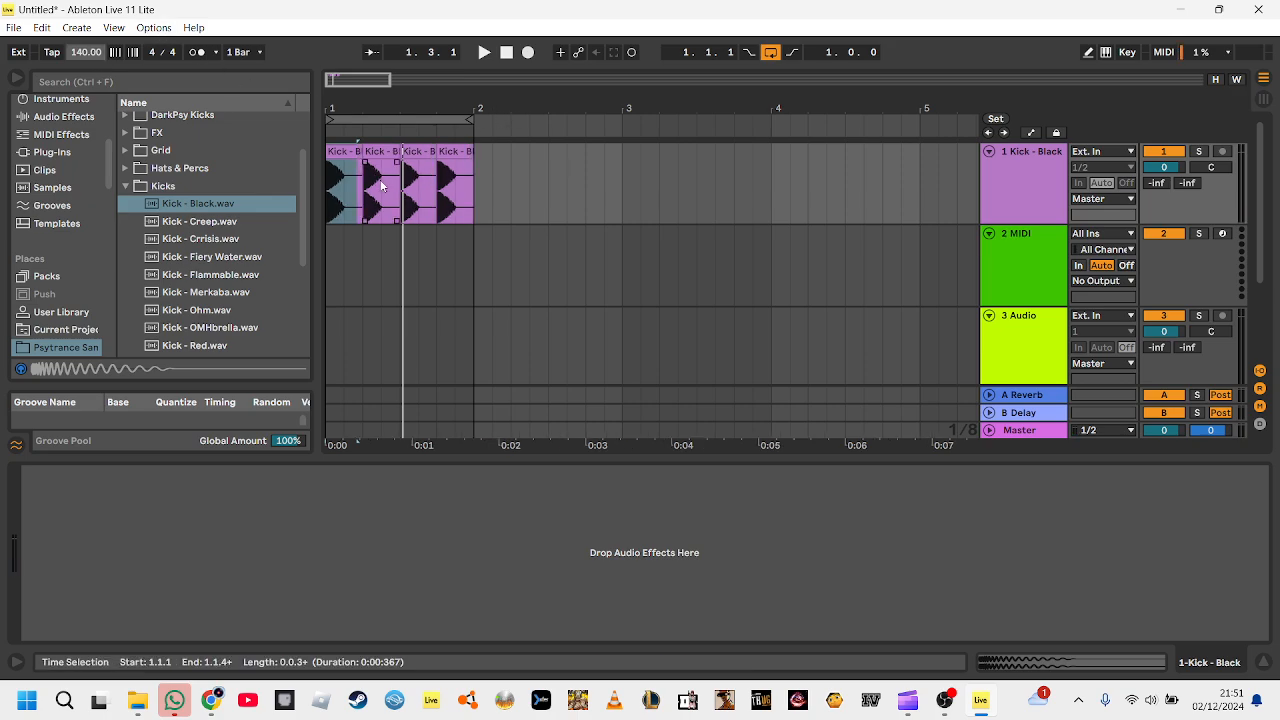
- Listen to the kick loop at the 140 BPM tempo and stop playback
click(435, 210)
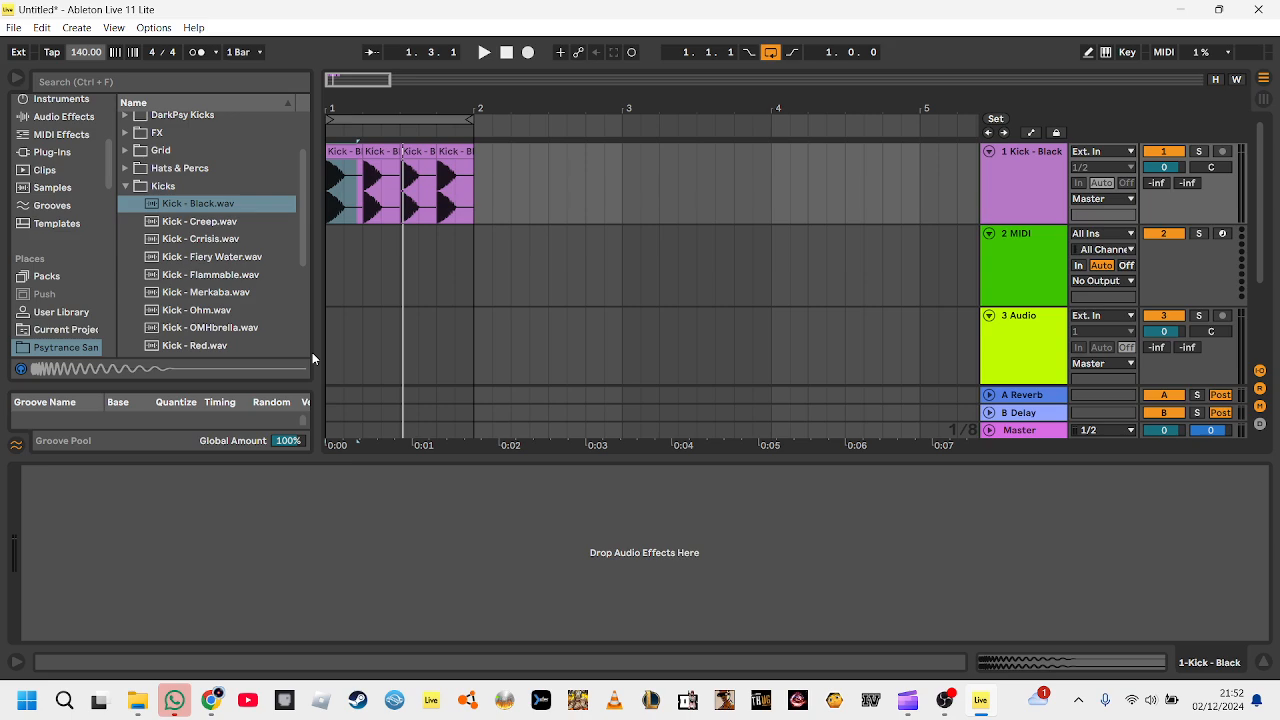
key(space)
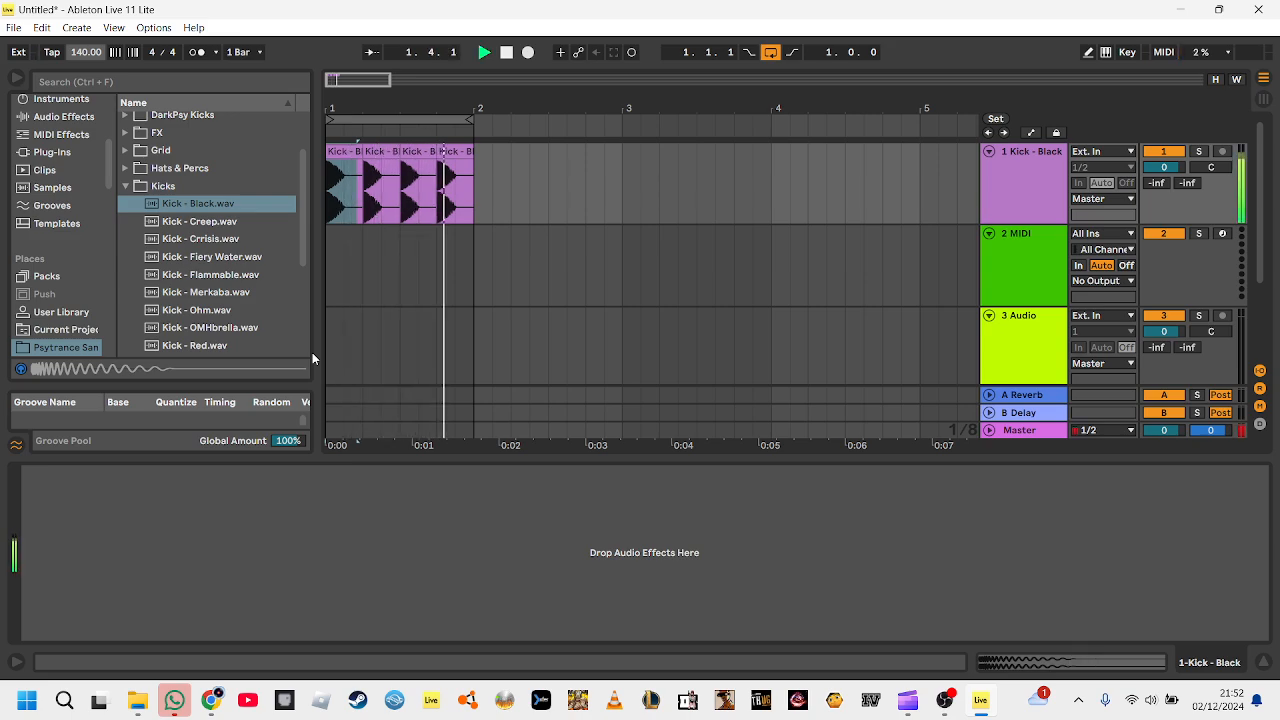
key(space)
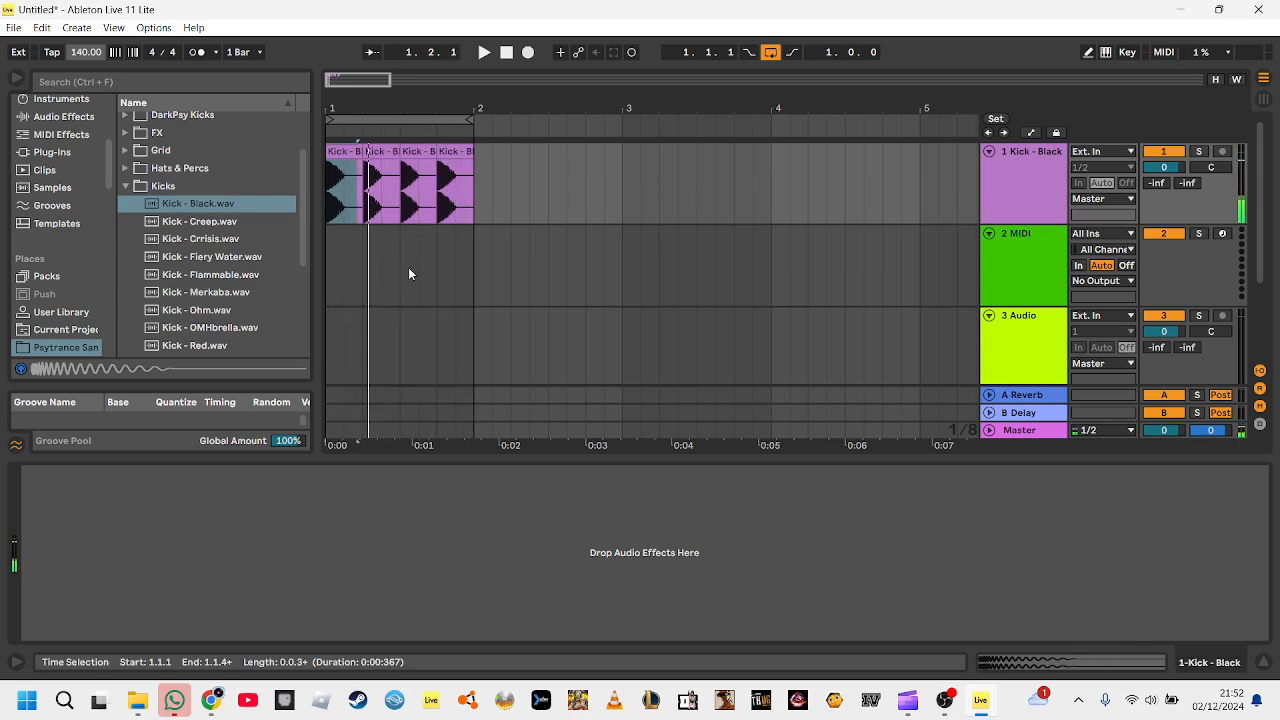
- Create an empty one-beat MIDI clip at the start of the second track and show that track's devices
drag(368, 80, 368, 26)
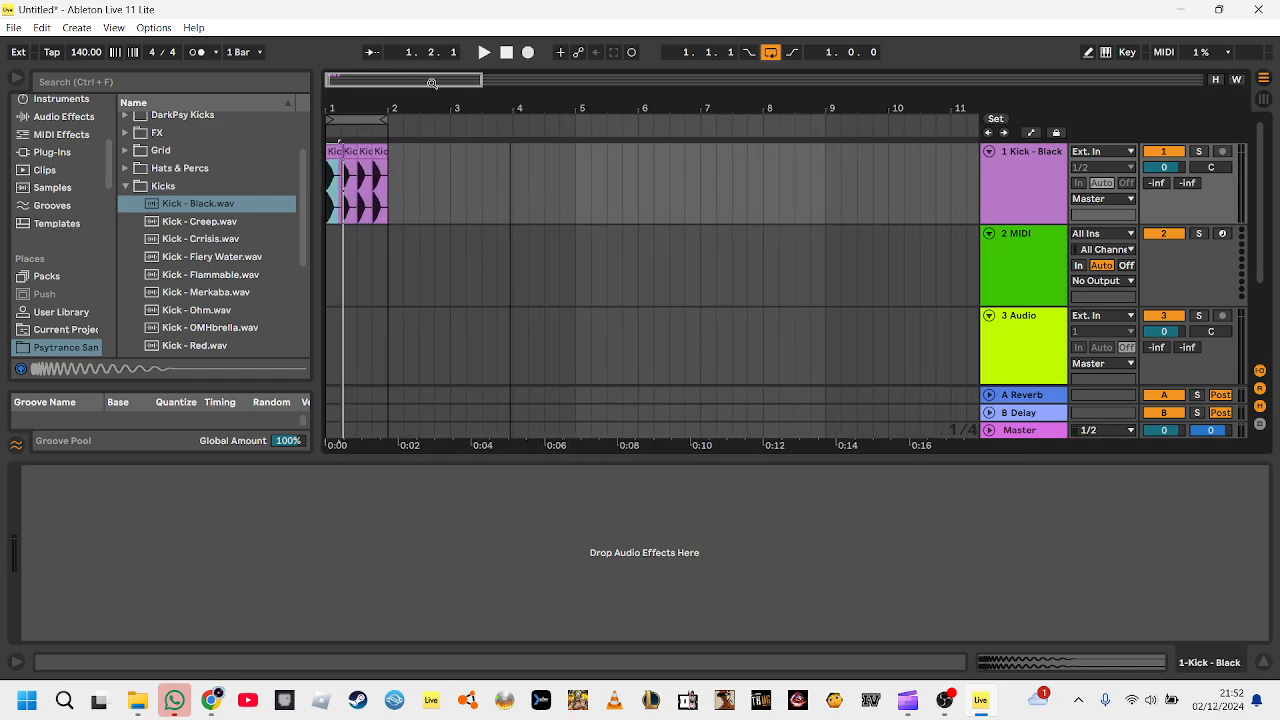
double_click(331, 244)
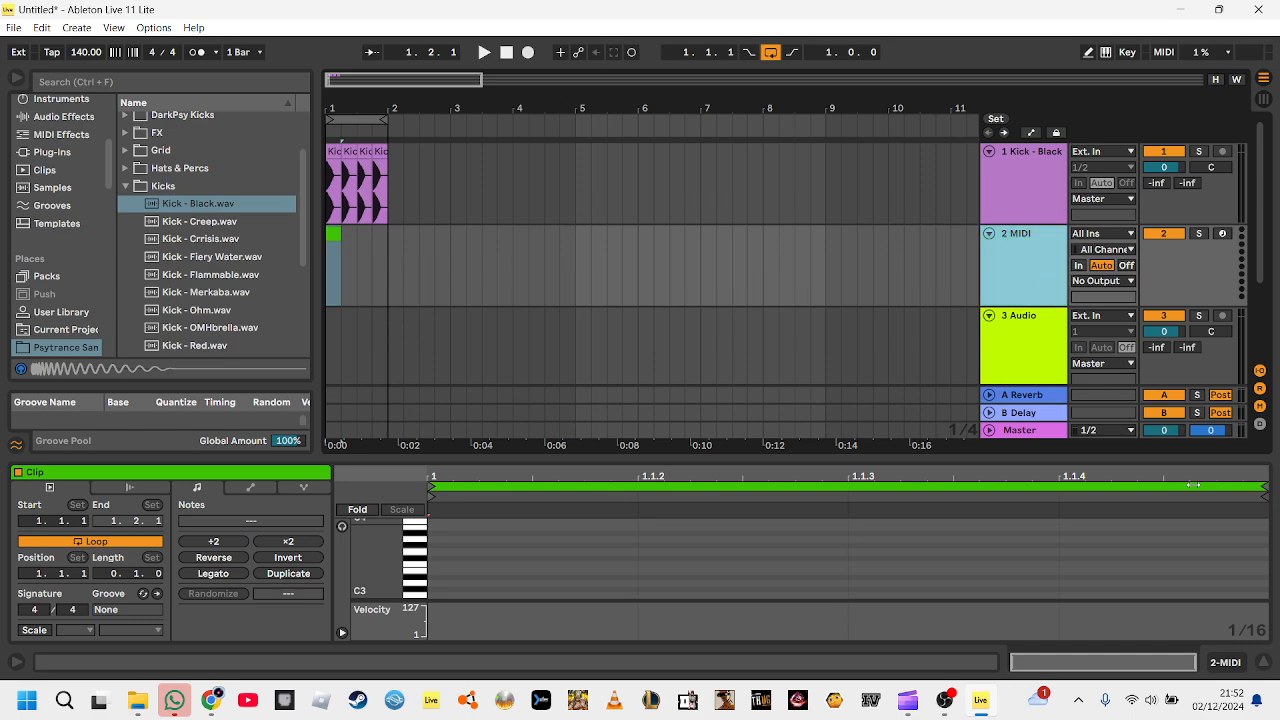
click(1236, 661)
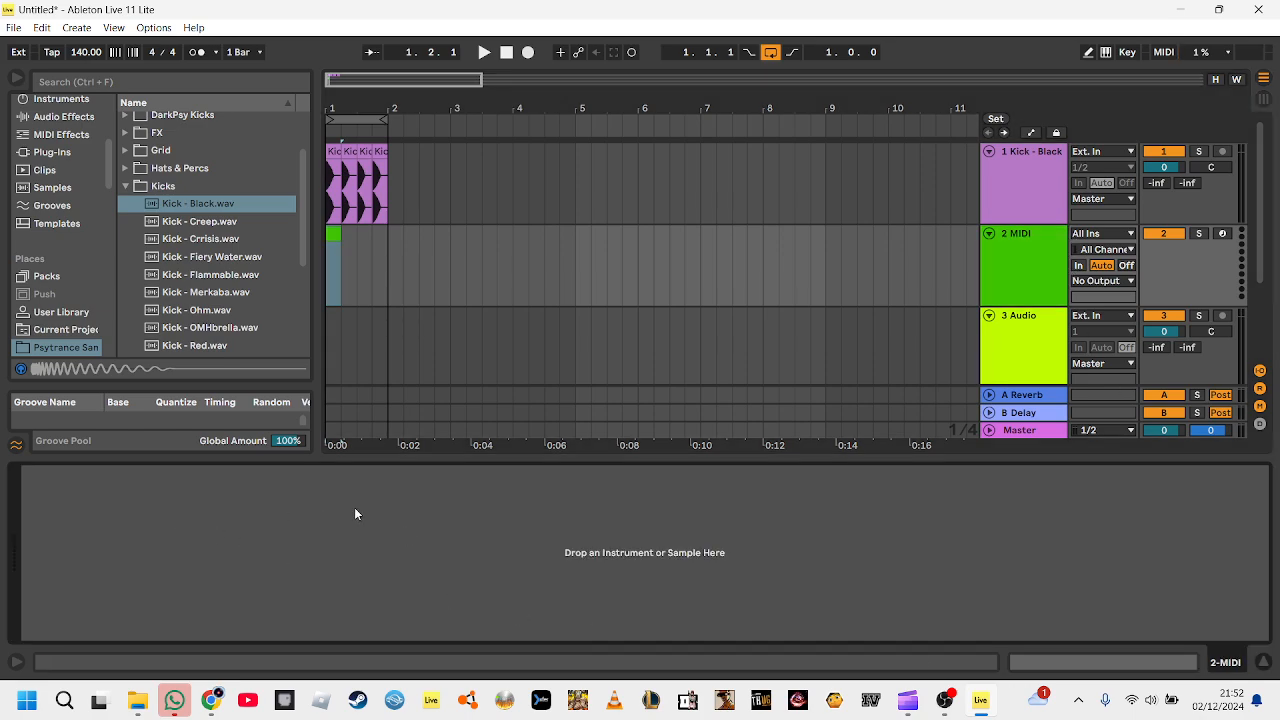
- Look through the Misc & Slides and Lili Bass folders inside the Bass sample folder
click(127, 186)
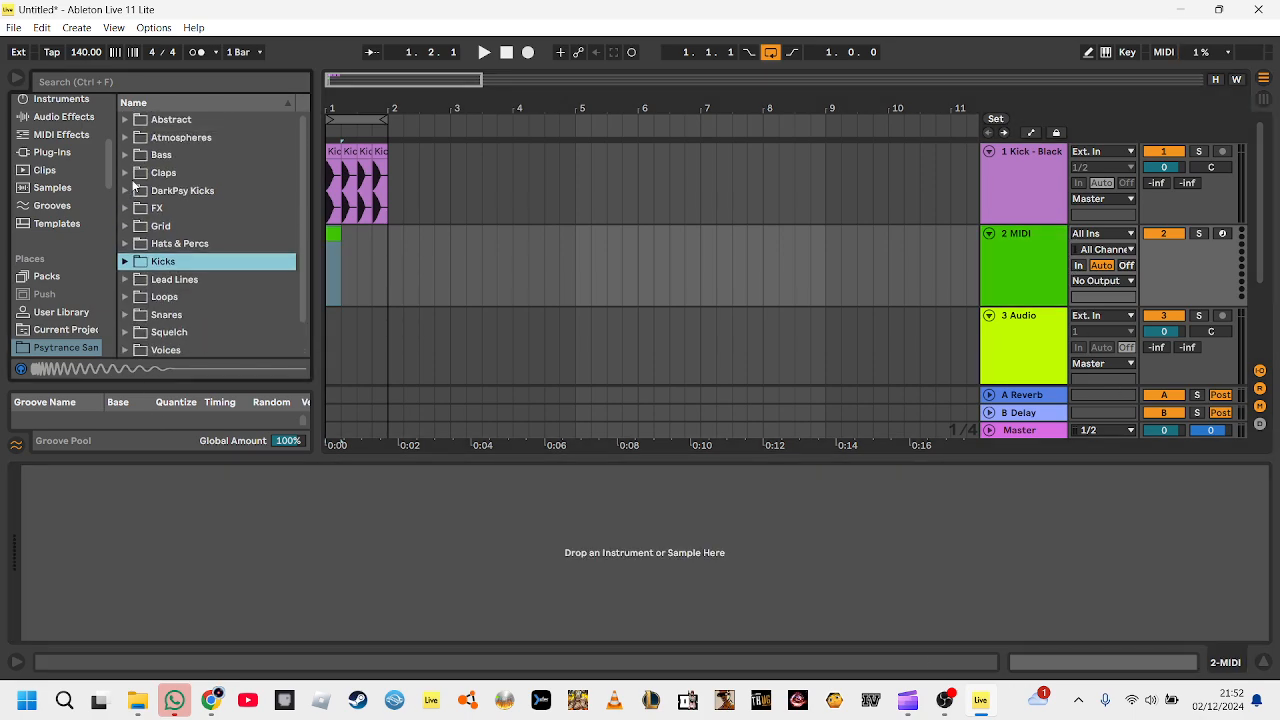
click(127, 157)
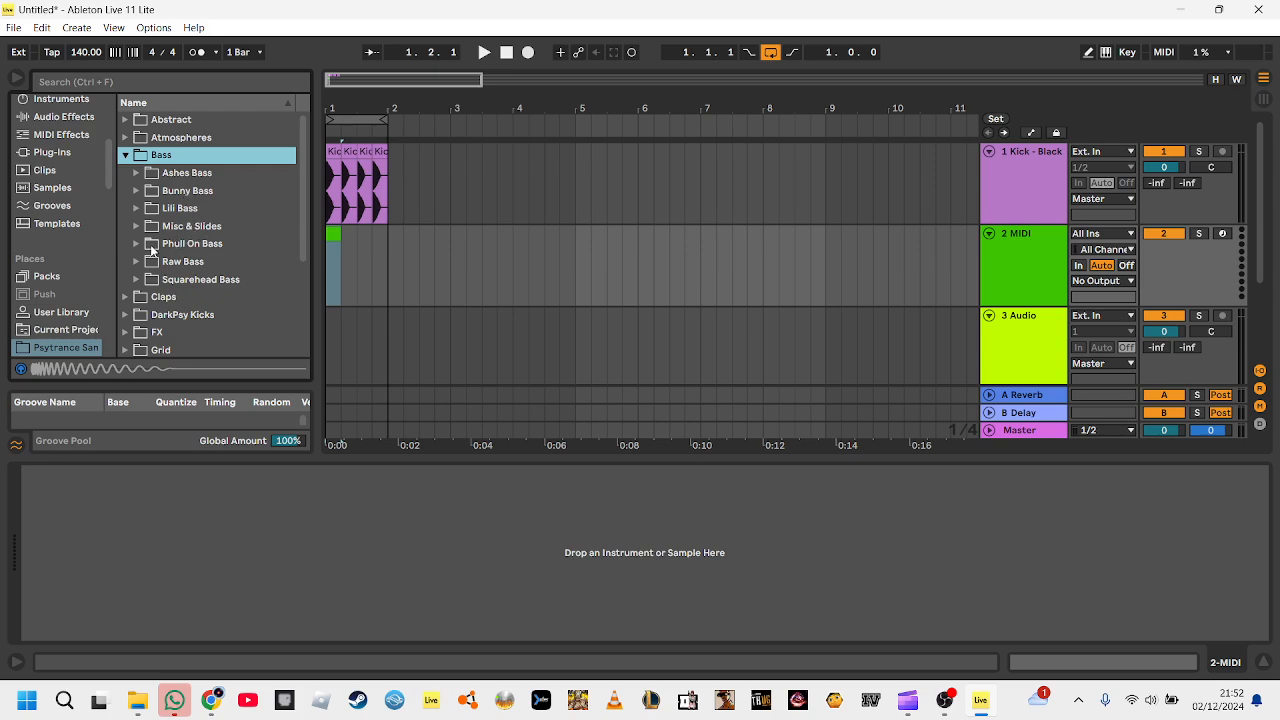
click(137, 226)
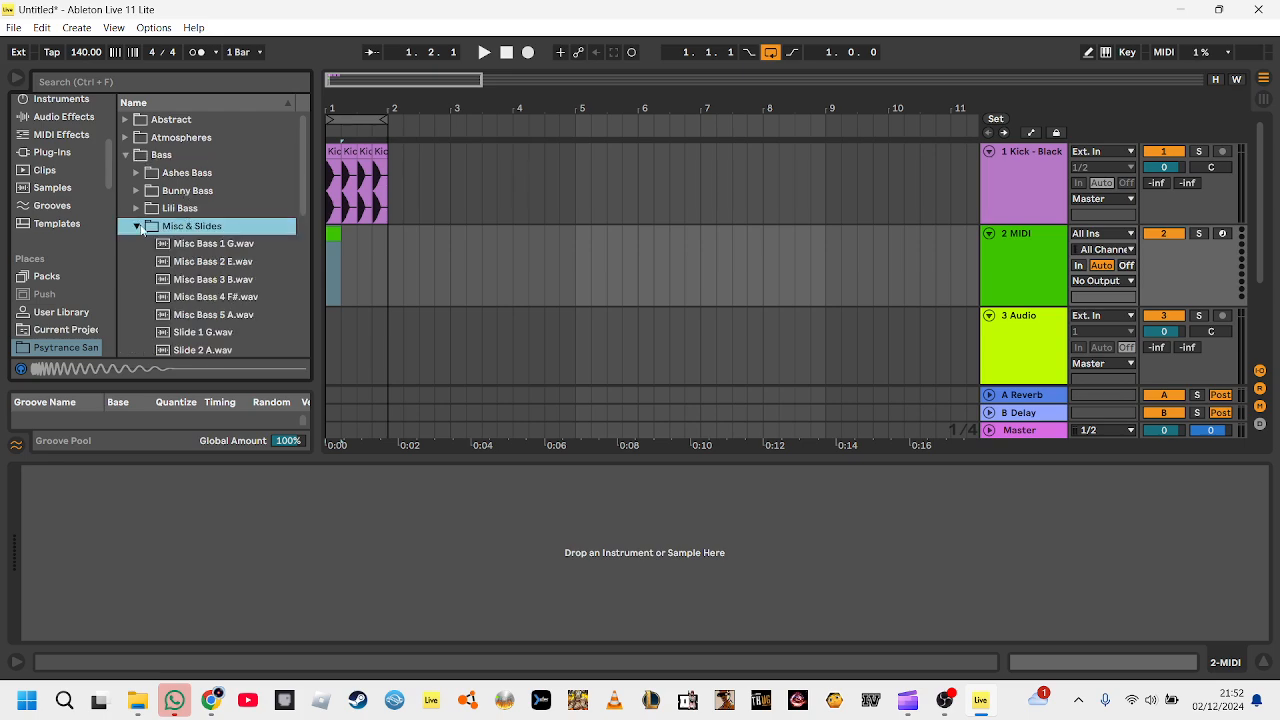
scroll(198, 268, down, 1)
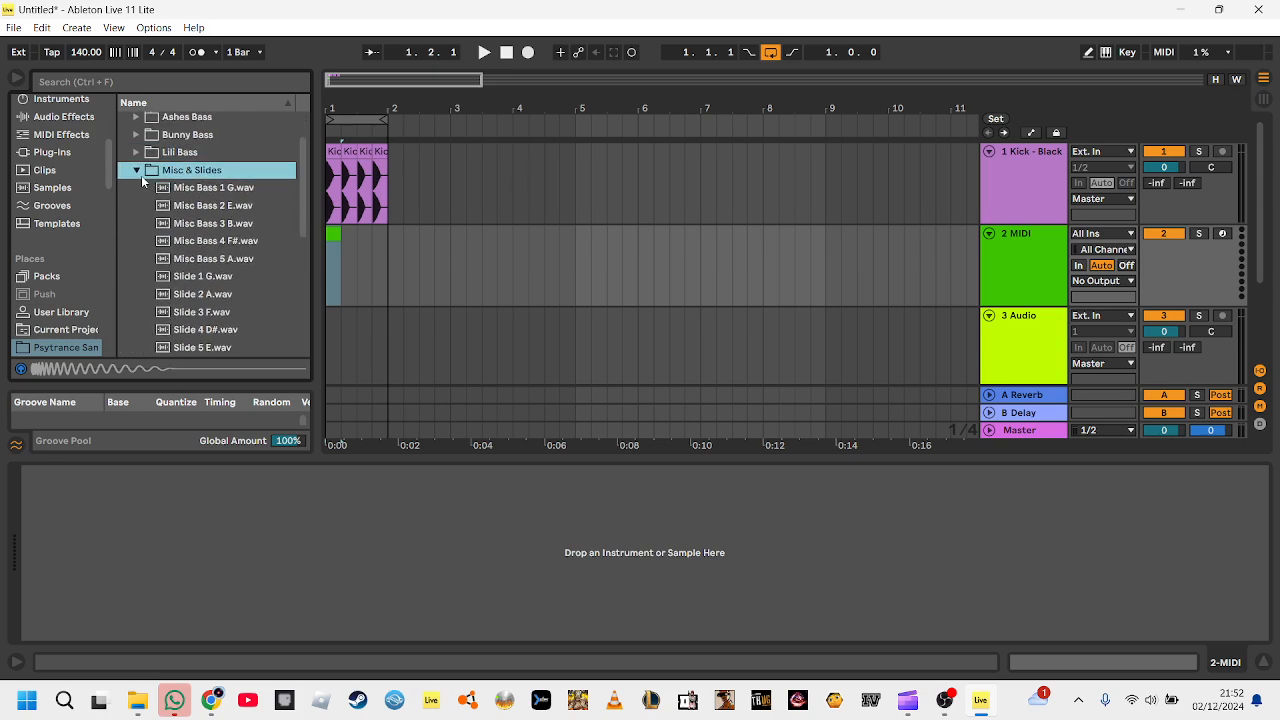
click(137, 171)
click(137, 152)
scroll(203, 240, down, 1)
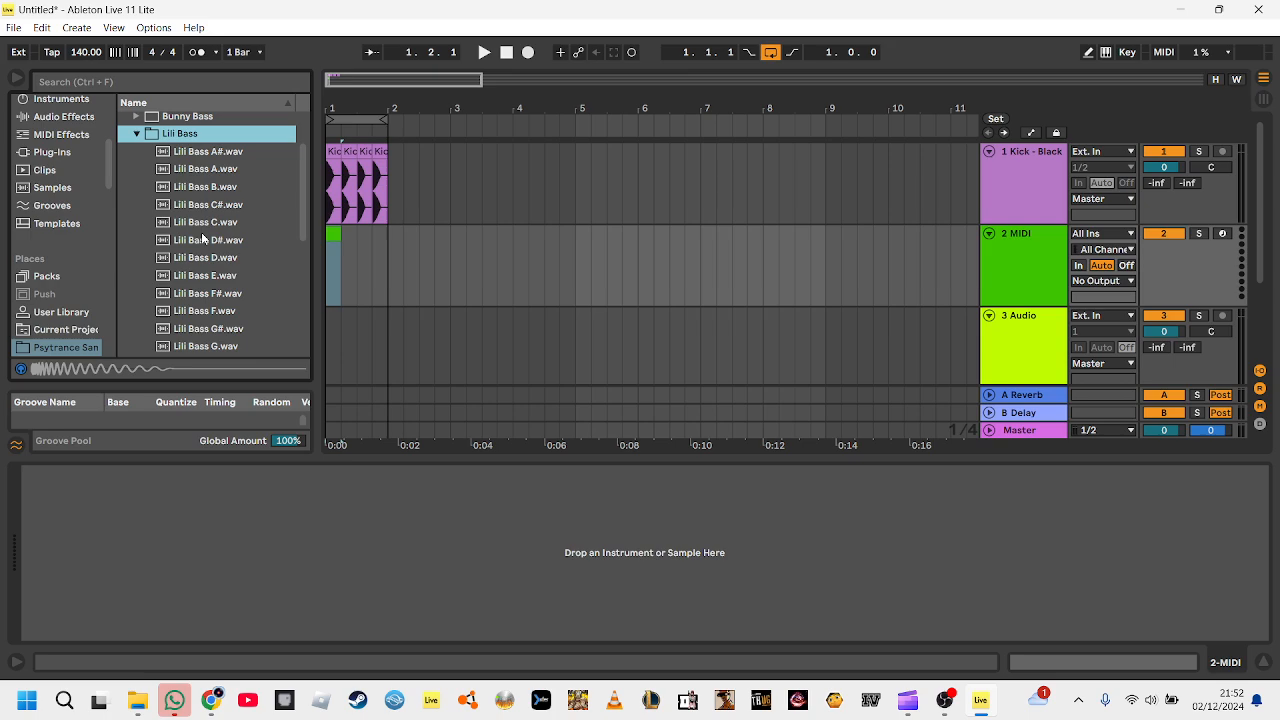
scroll(160, 160, up, 1)
click(139, 172)
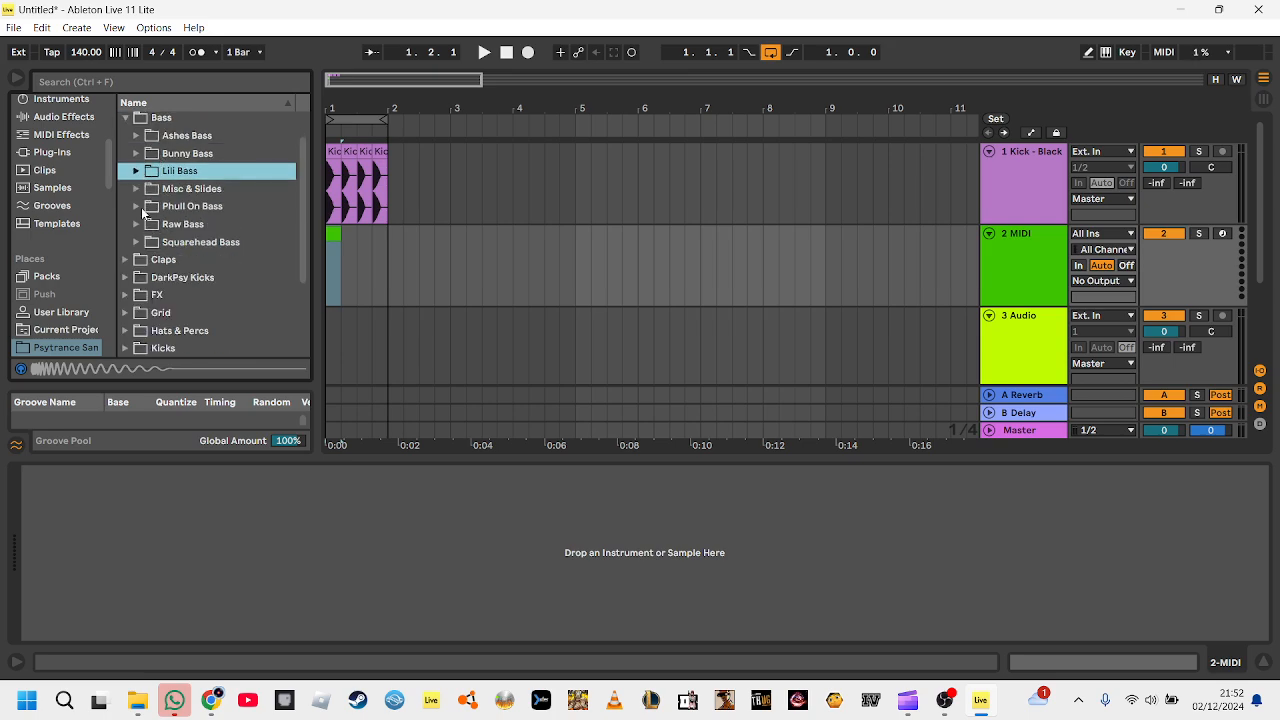
- Load Phull On Bass C.wav from the Phull On Bass folder as a sampler instrument on the second track
click(137, 206)
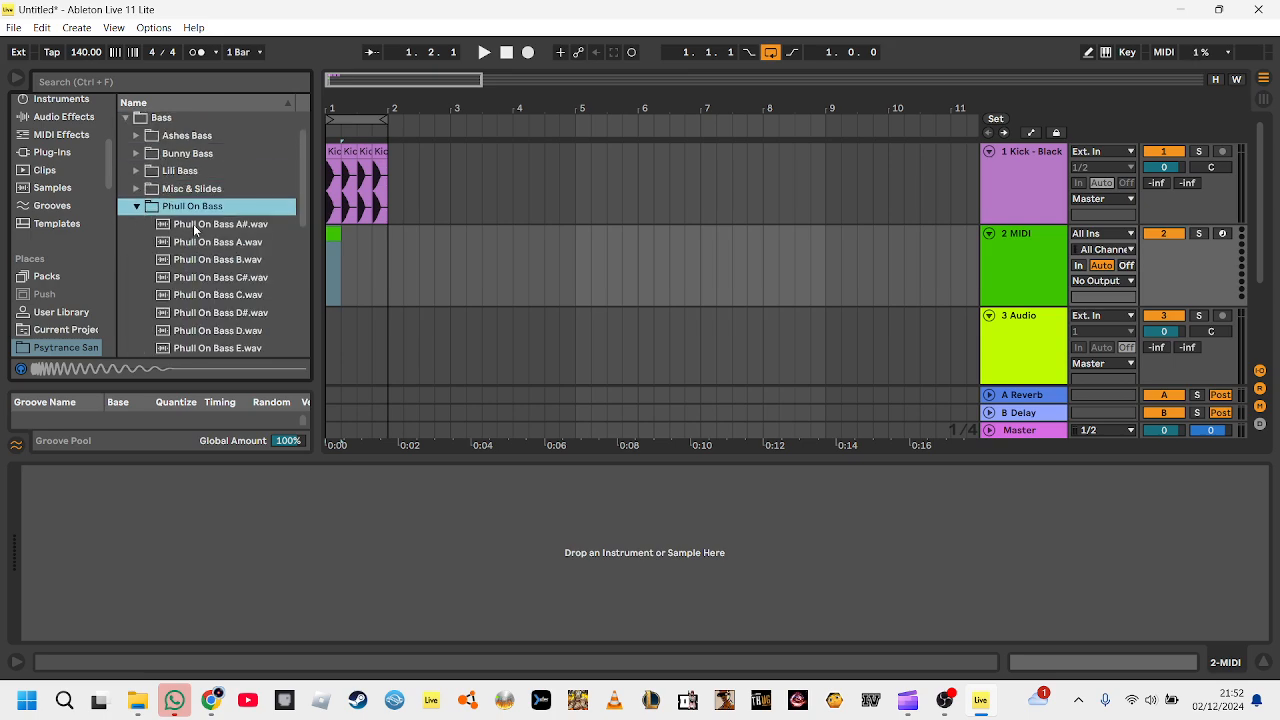
scroll(197, 224, down, 5)
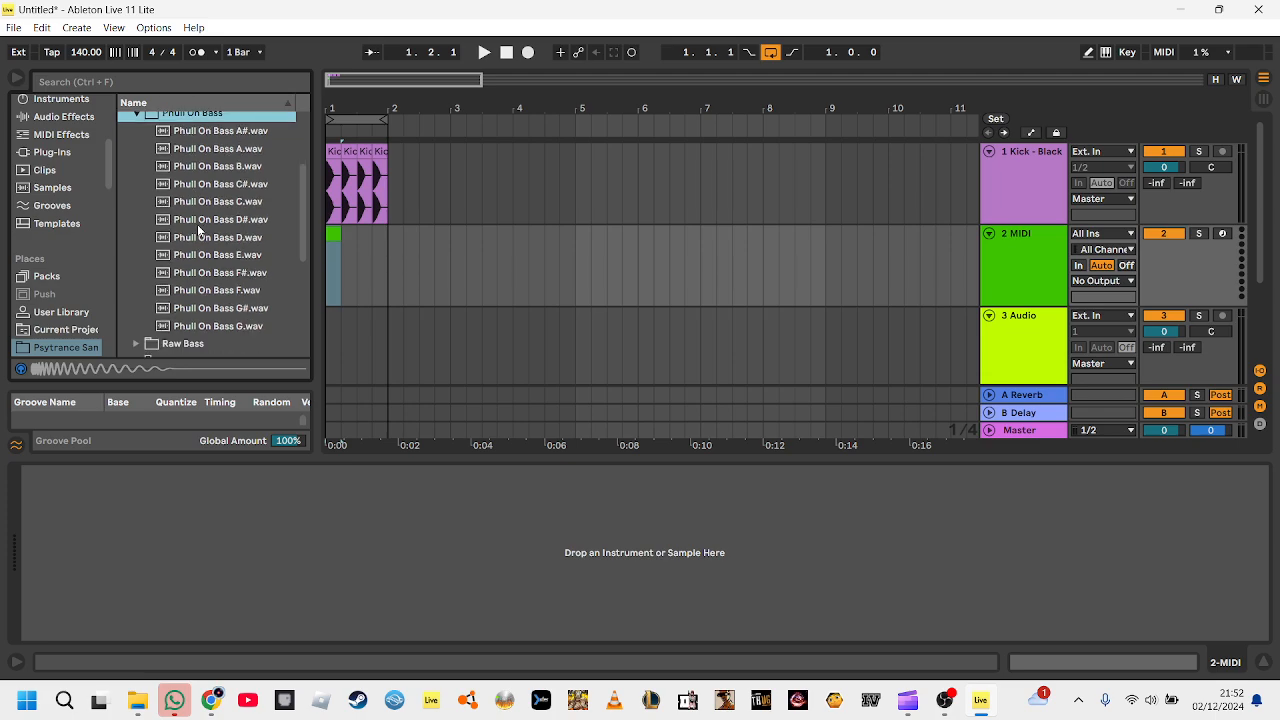
scroll(212, 216, up, 6)
scroll(232, 254, down, 1)
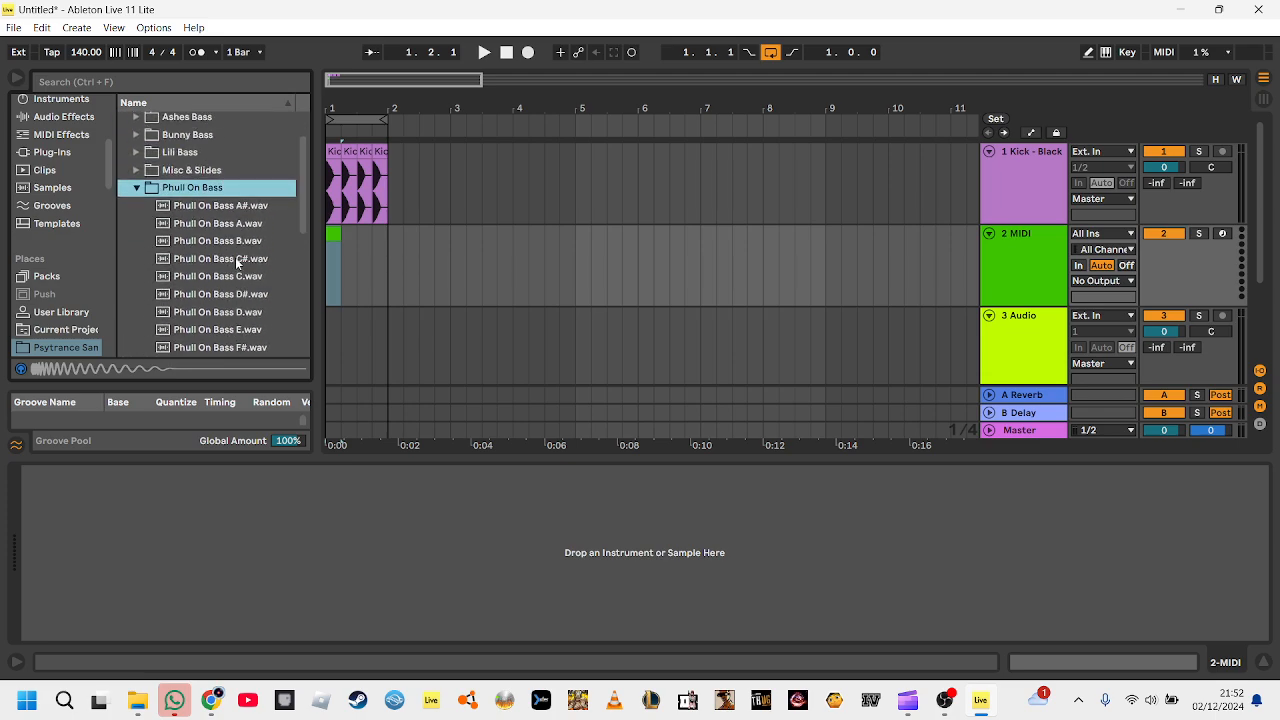
click(238, 278)
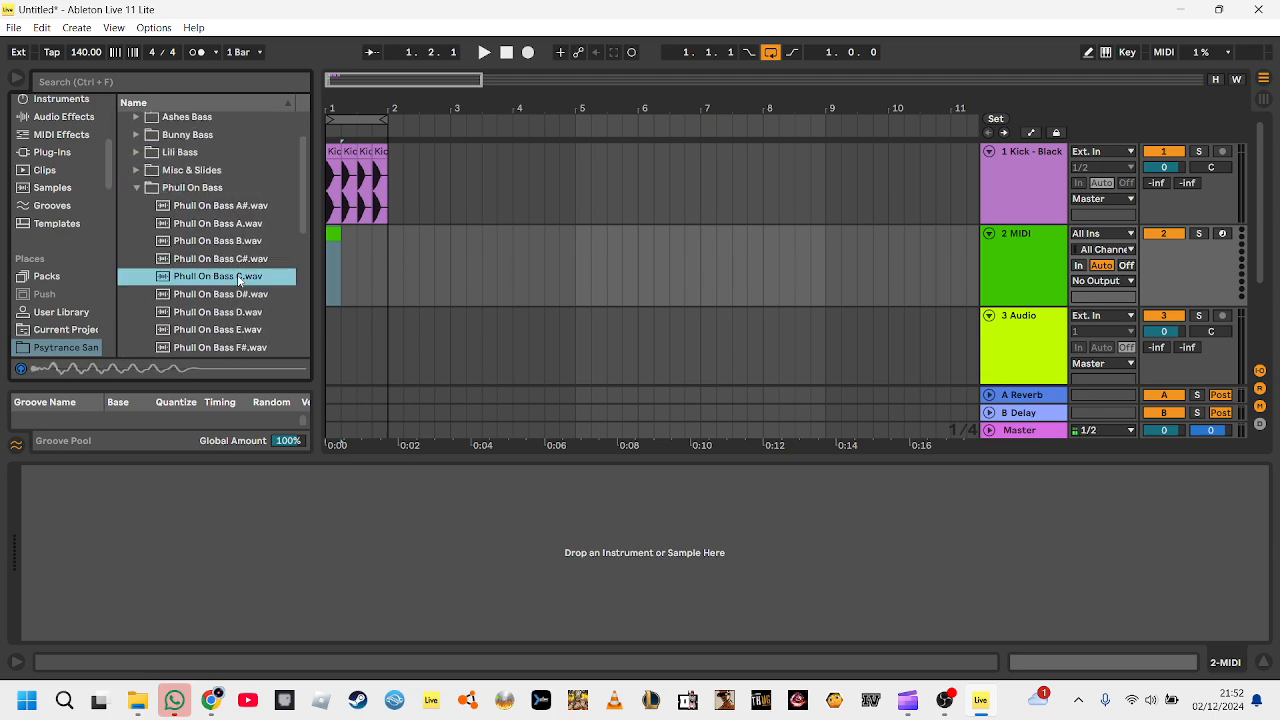
drag(238, 280, 294, 517)
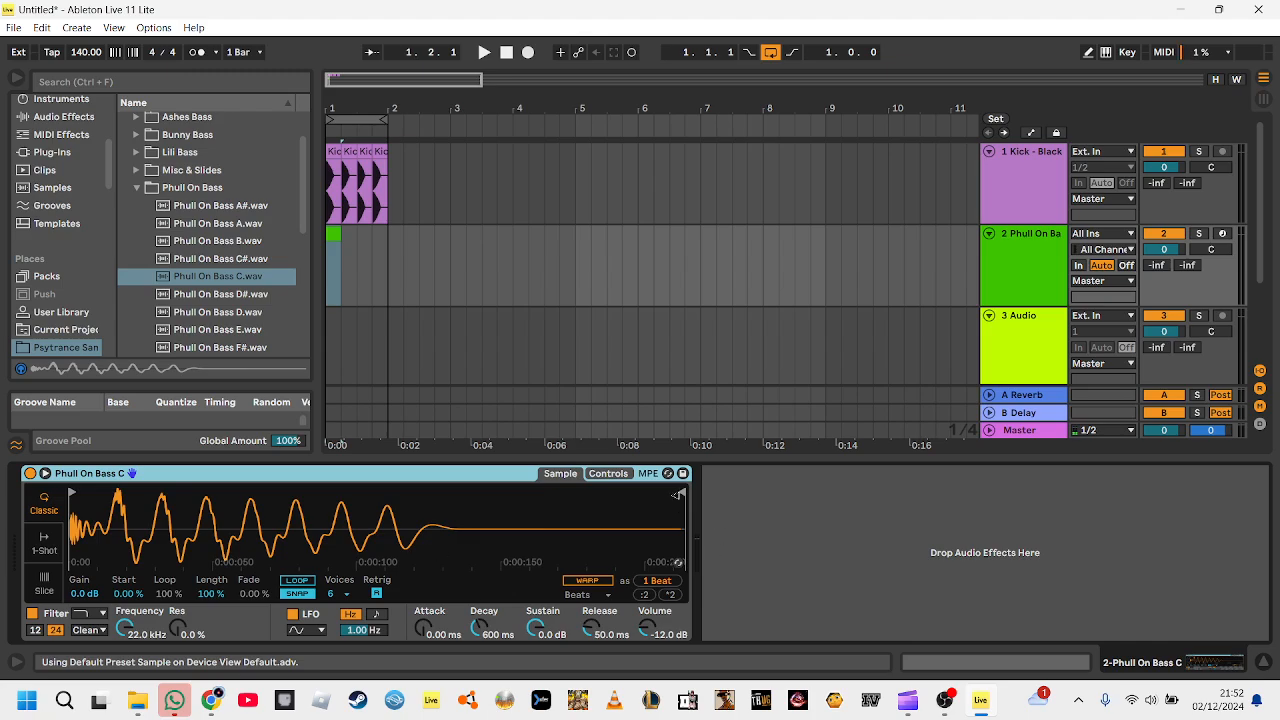
- Trim the end of the bass sample to about 140 ms and toggle the sampler's Snap option
drag(529, 535, 491, 546)
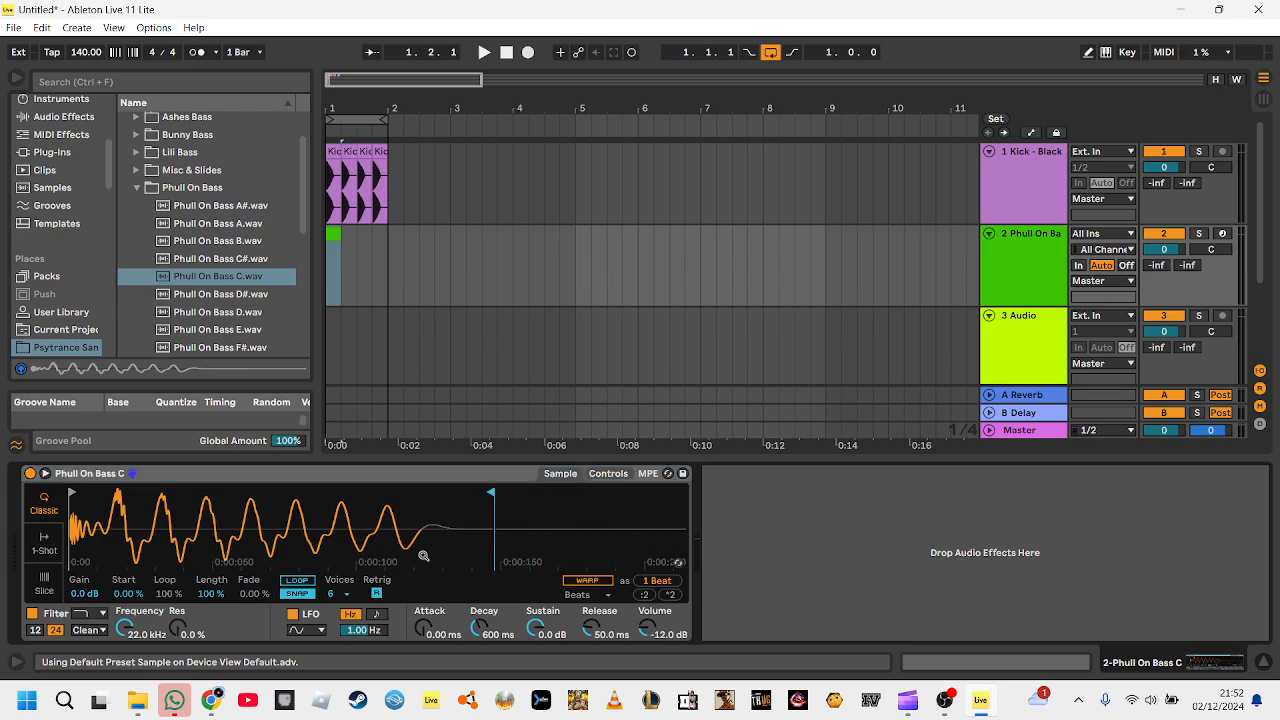
click(297, 594)
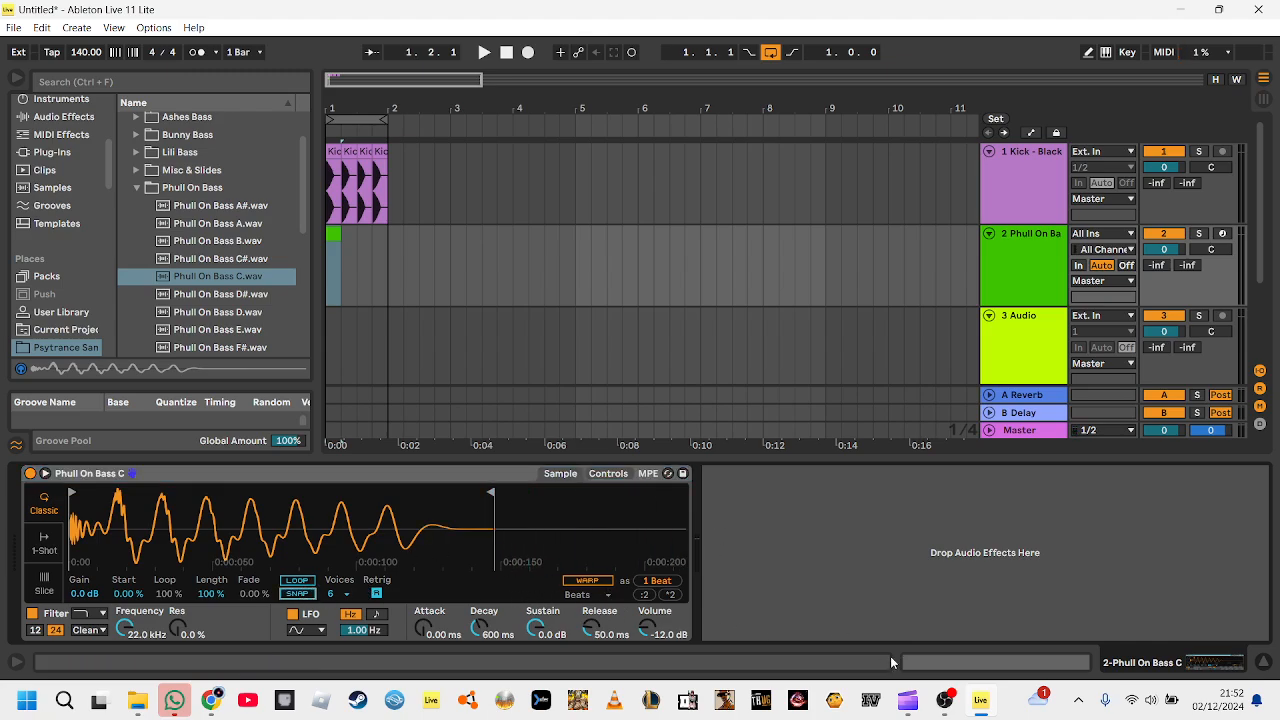
- Check the empty one-beat clip's note editor, and put the insert marker on beat 4 of the bass track
click(912, 663)
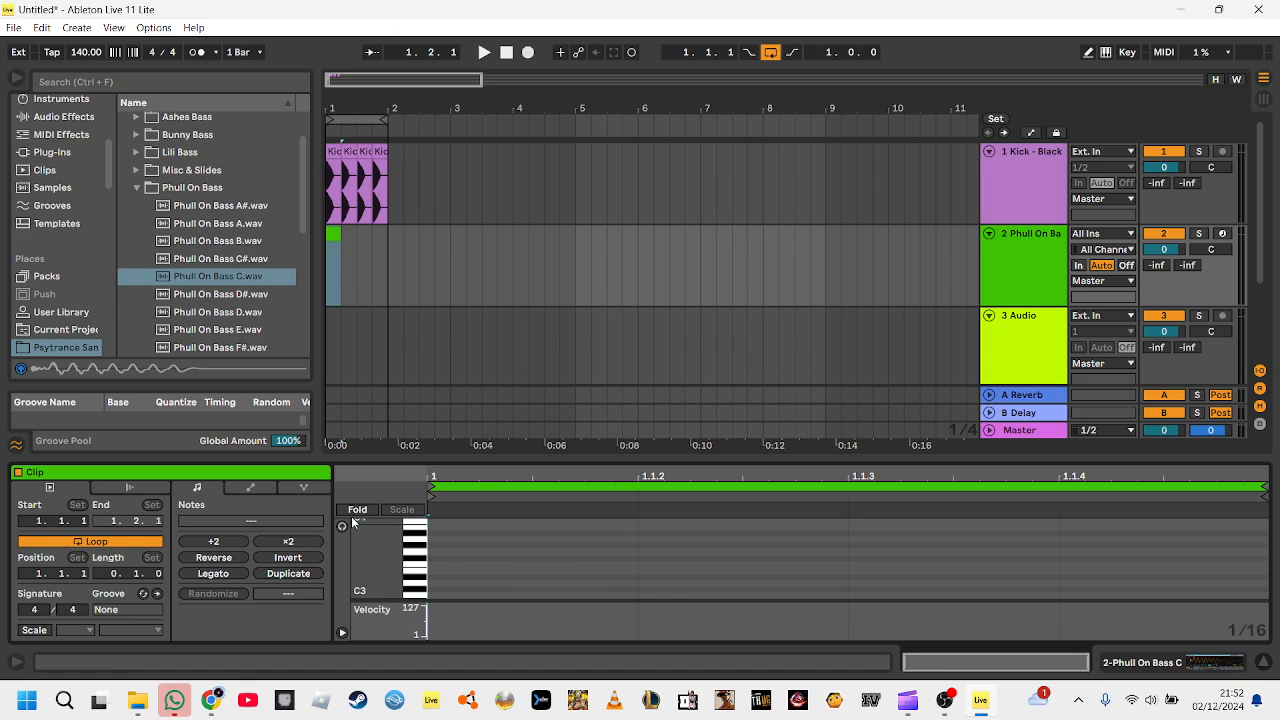
click(335, 234)
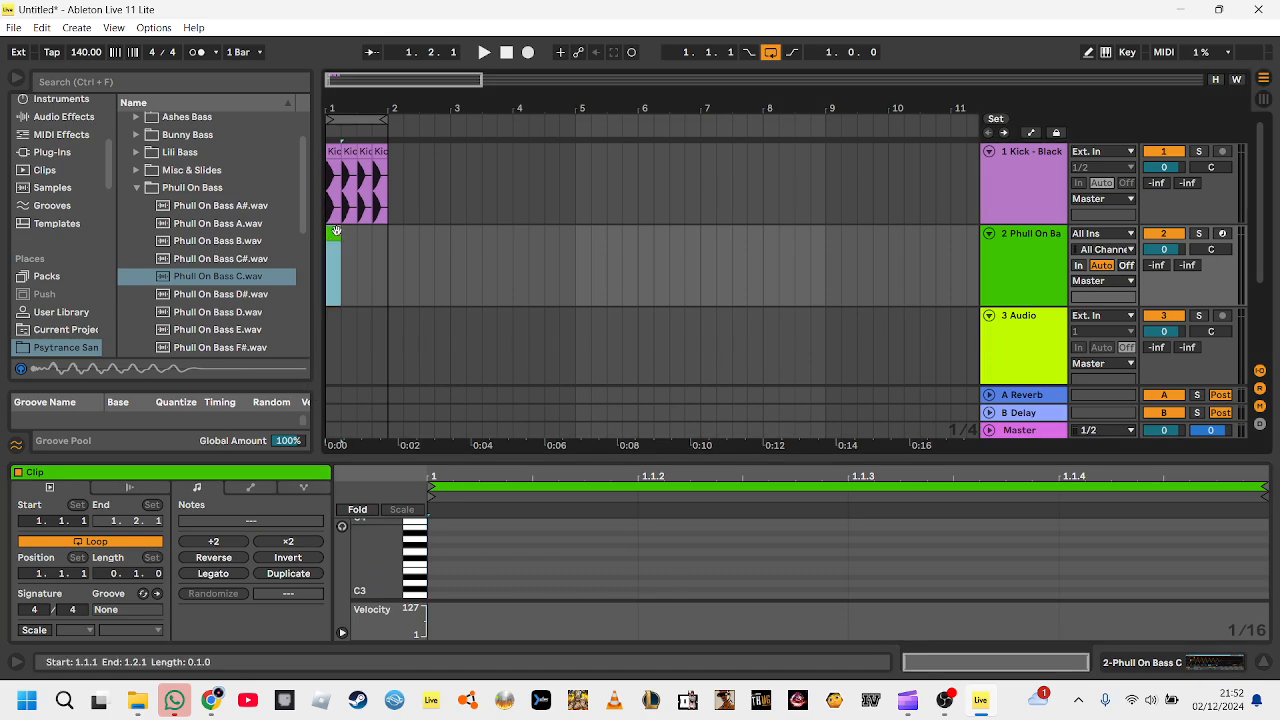
click(371, 313)
click(370, 266)
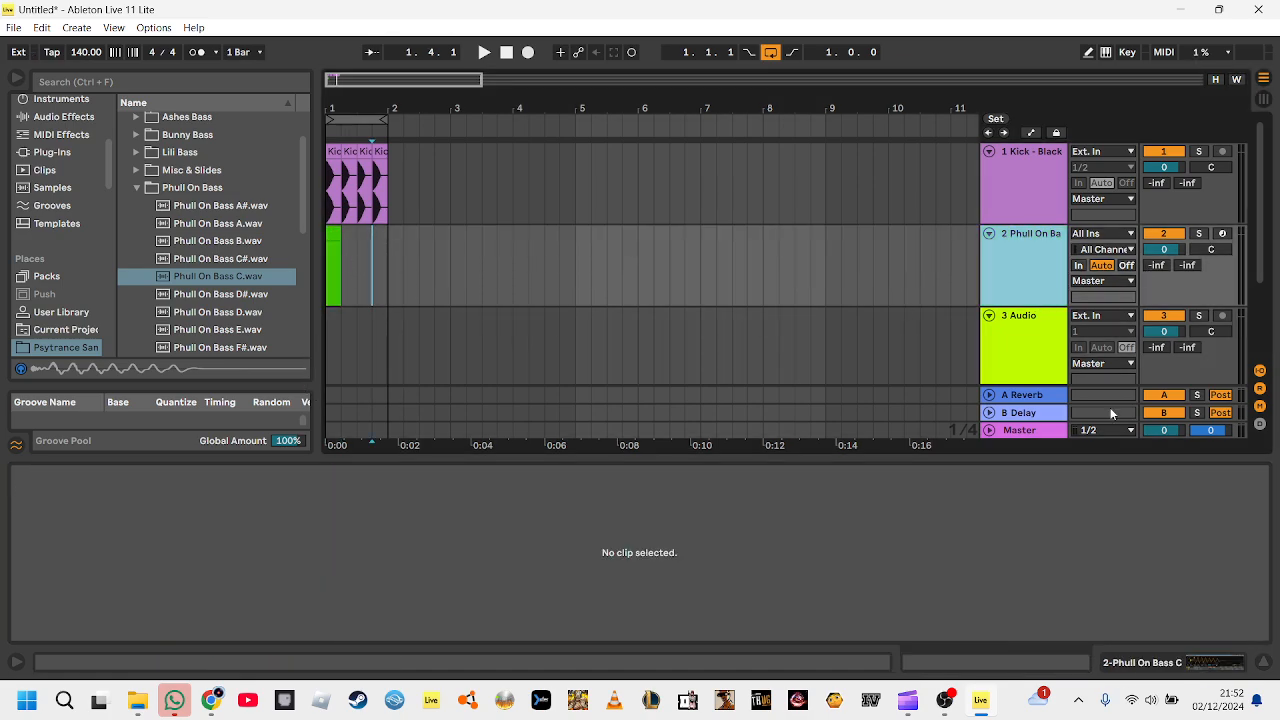
- Open the empty one-beat bass clip's note editor and turn on note preview
click(1019, 651)
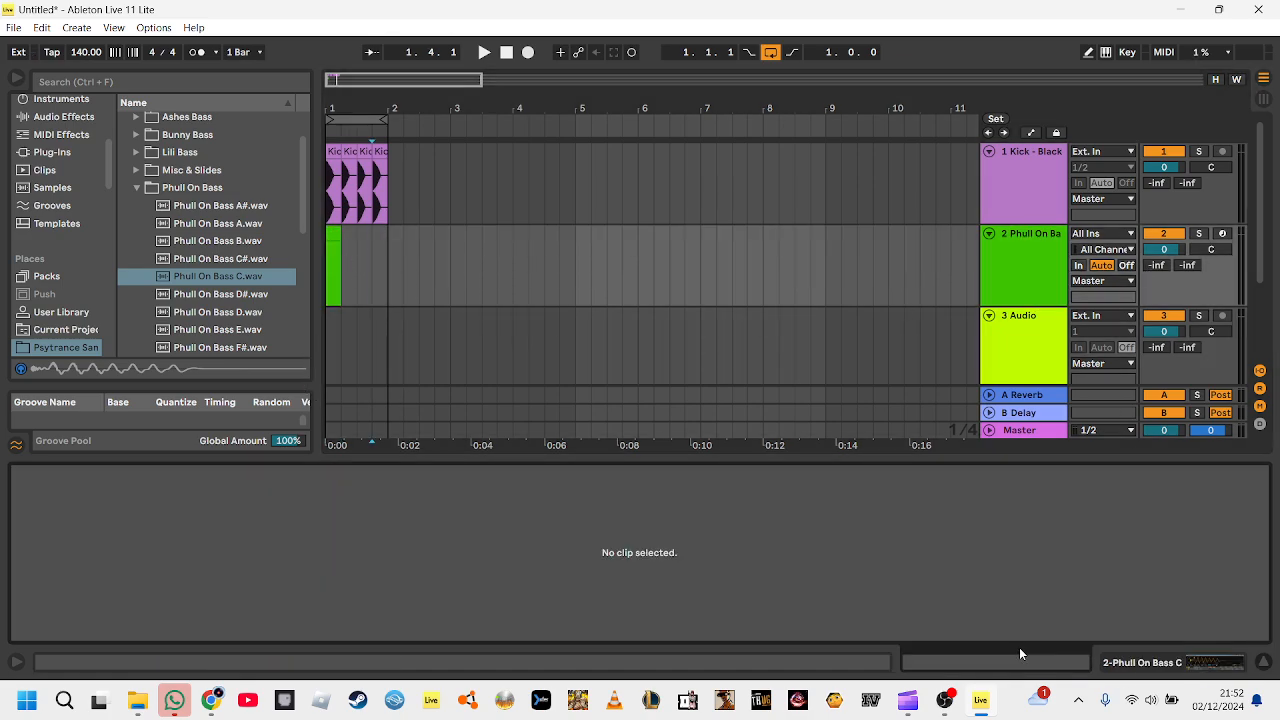
click(339, 243)
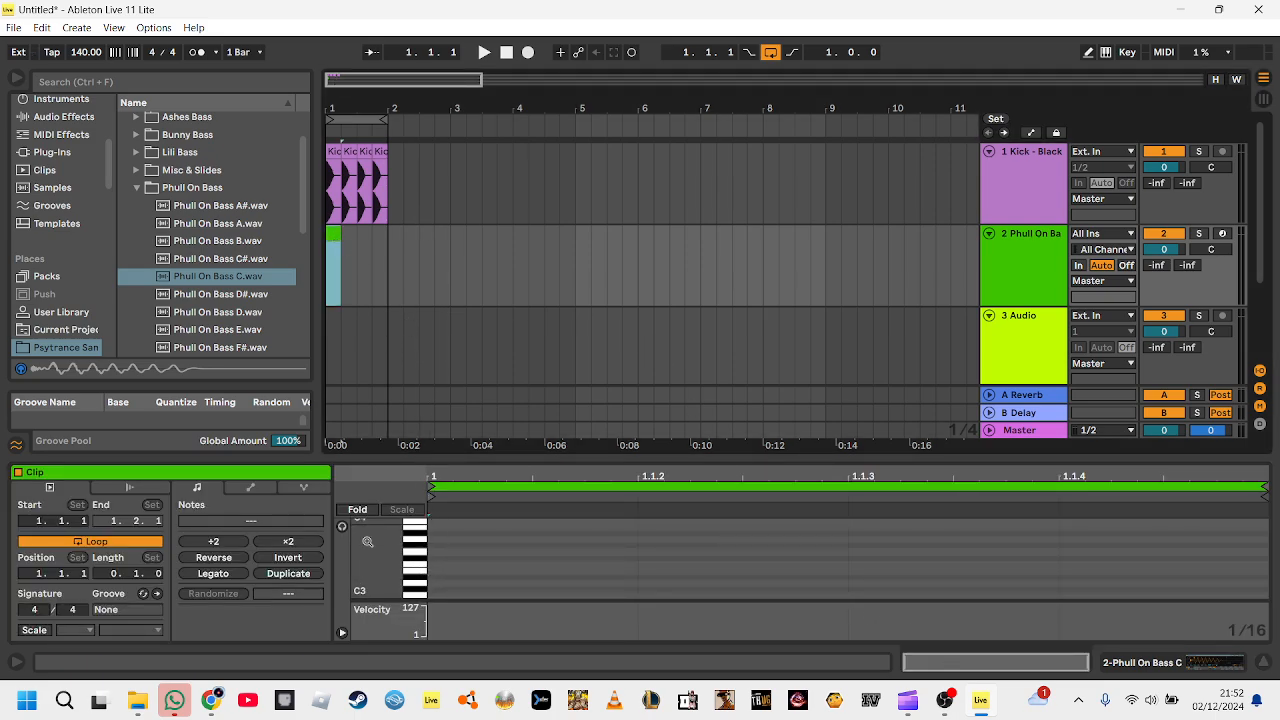
click(343, 529)
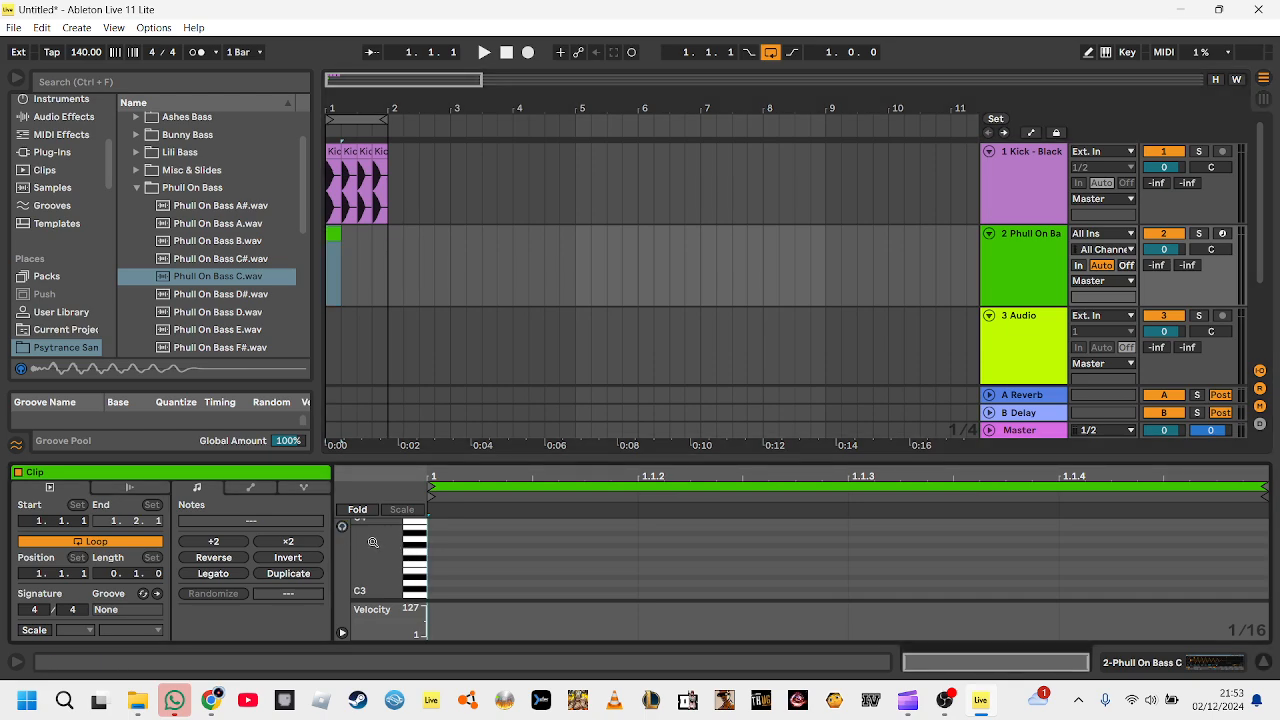
click(341, 528)
click(343, 529)
- Audition the bass sample on the piano-roll keys from C3 down to E2
click(424, 587)
scroll(427, 577, down, 2)
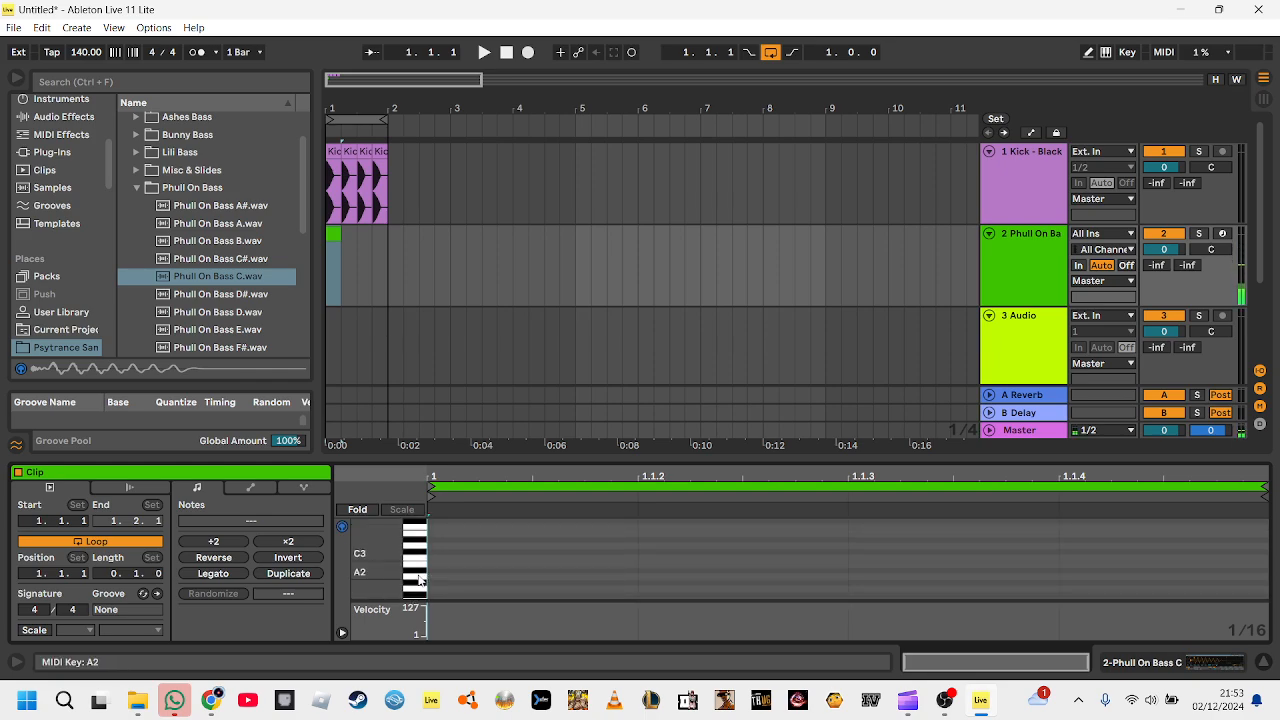
scroll(427, 577, down, 1)
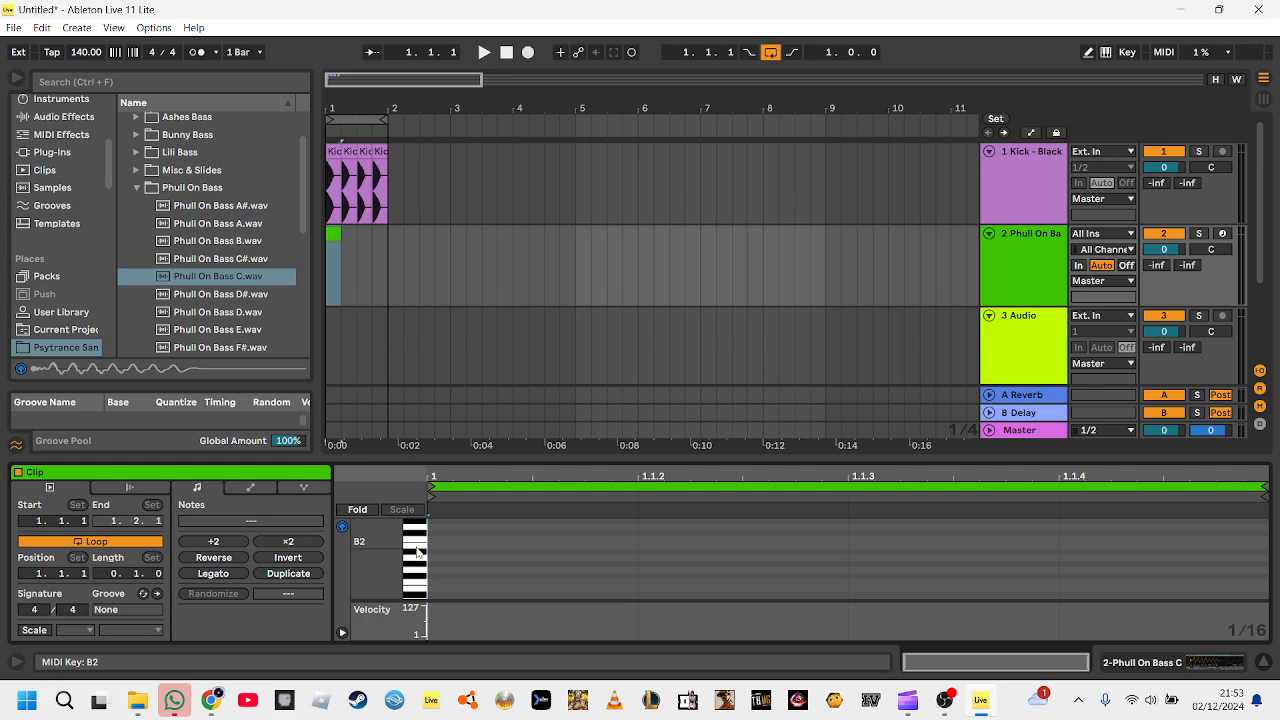
click(418, 547)
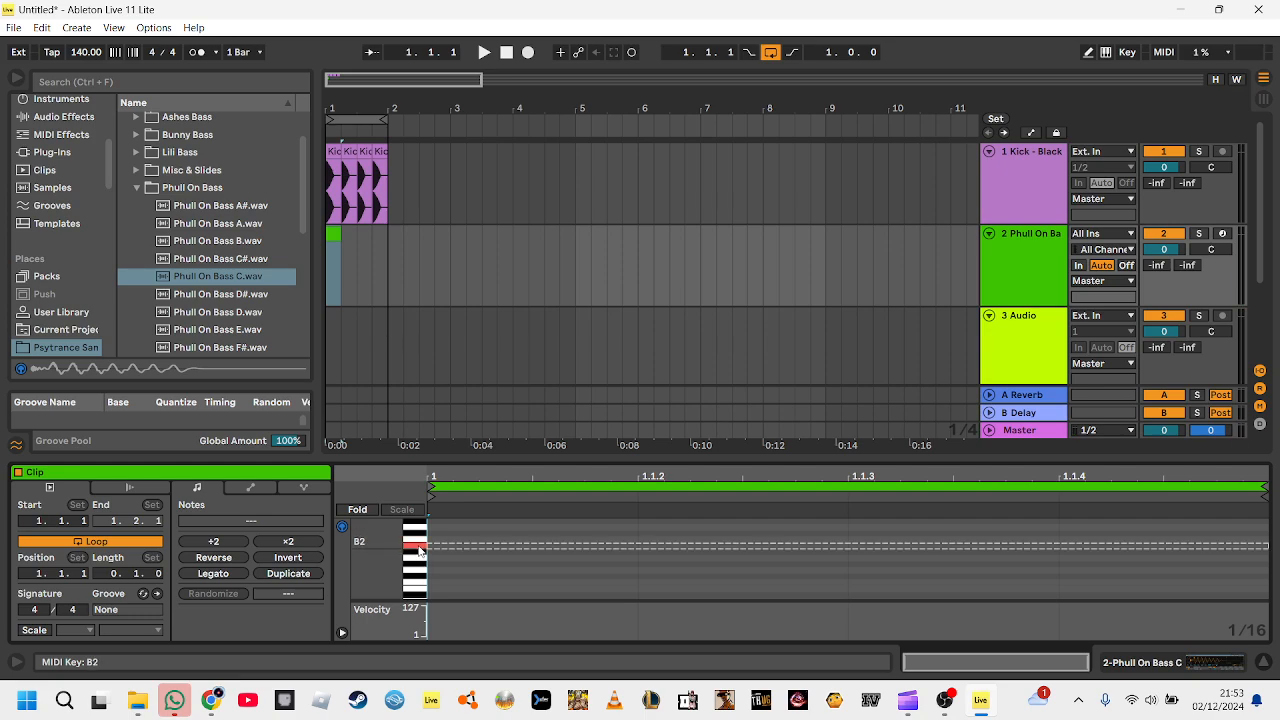
drag(420, 551, 416, 592)
click(415, 586)
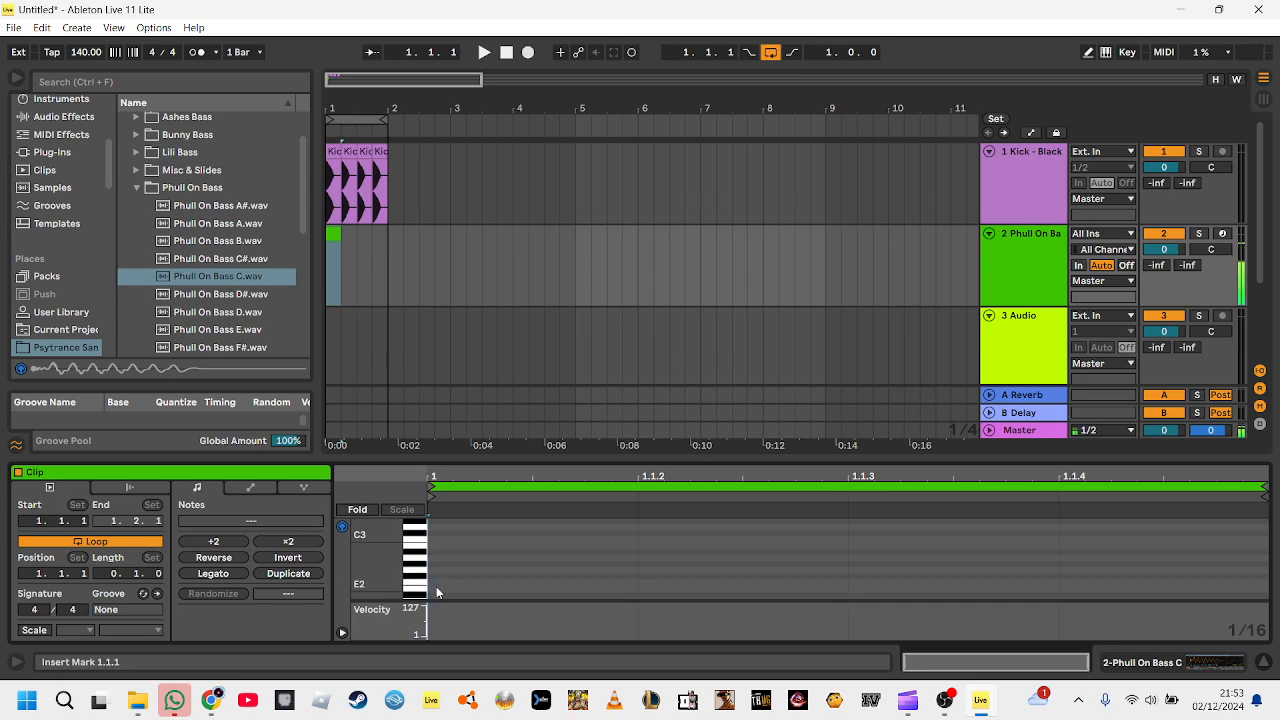
- Draw a sixteenth-note E2 at the start of the bass clip and duplicate it three times to fill the beat
double_click(437, 591)
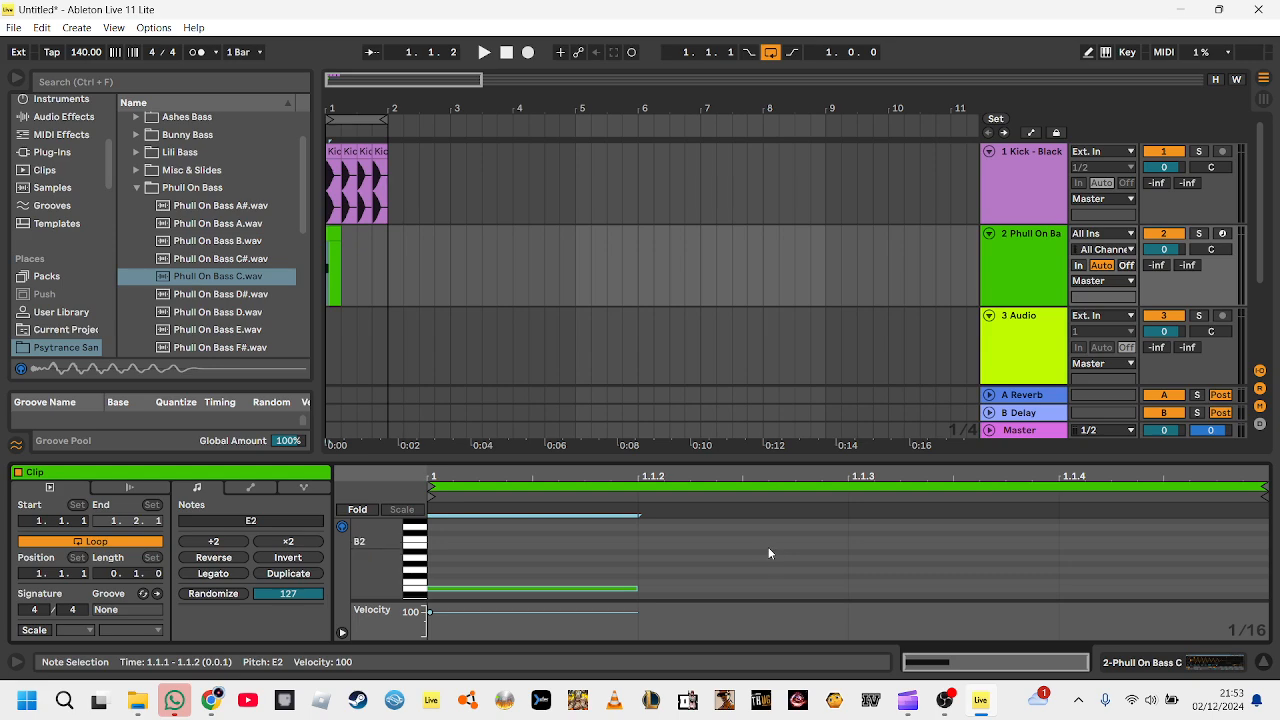
key(ctrl+d)
key(ctrl+d)
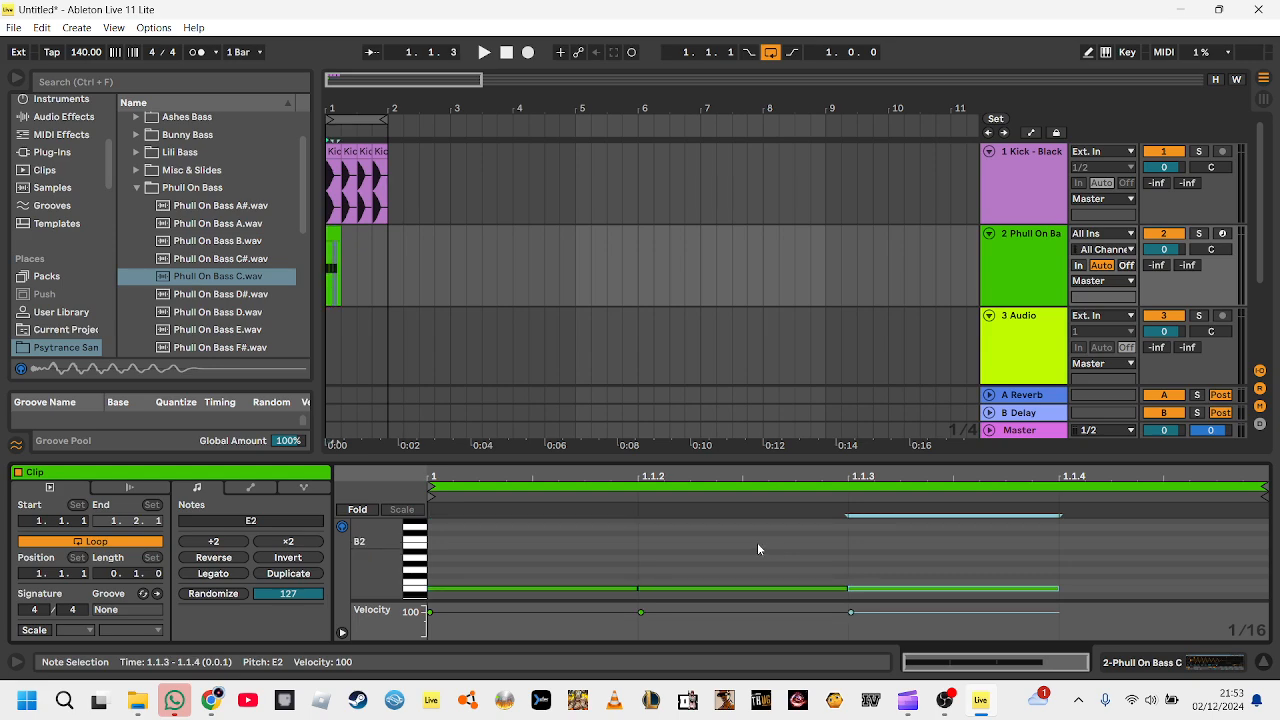
key(ctrl+d)
- Set the velocity of the first E2 note in the bass clip to 32
click(506, 611)
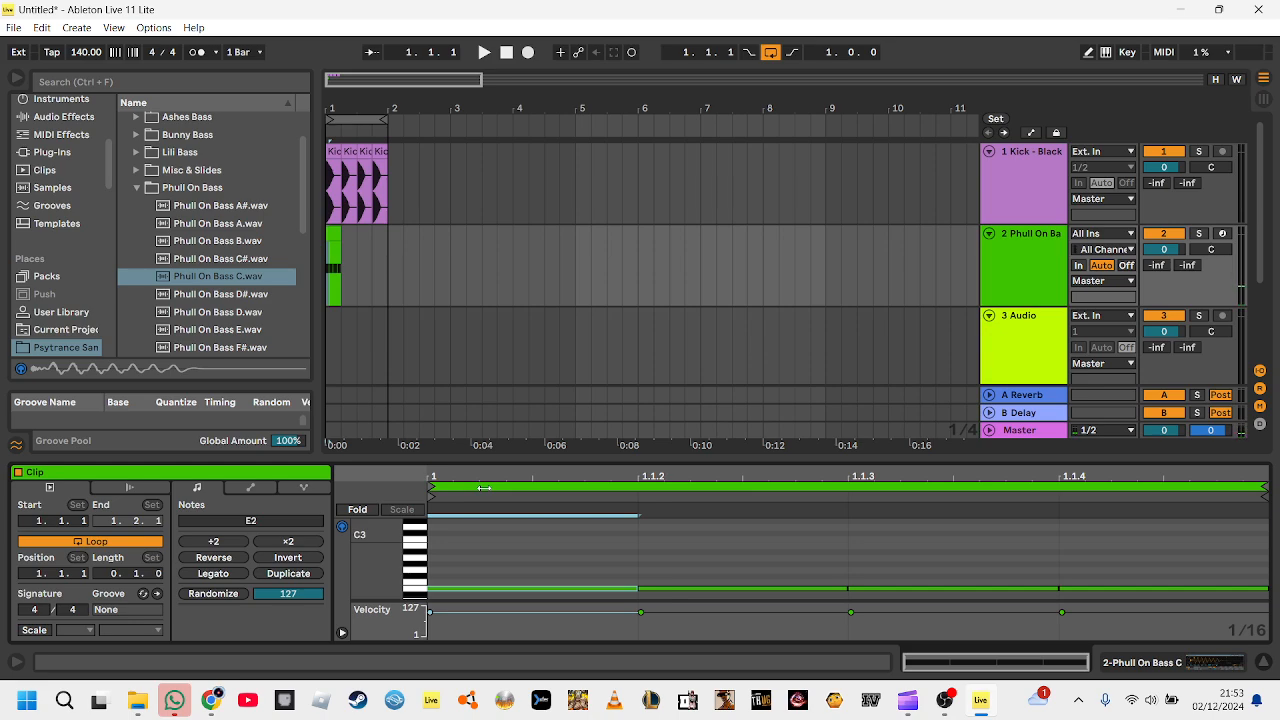
text(32)
key(Return)
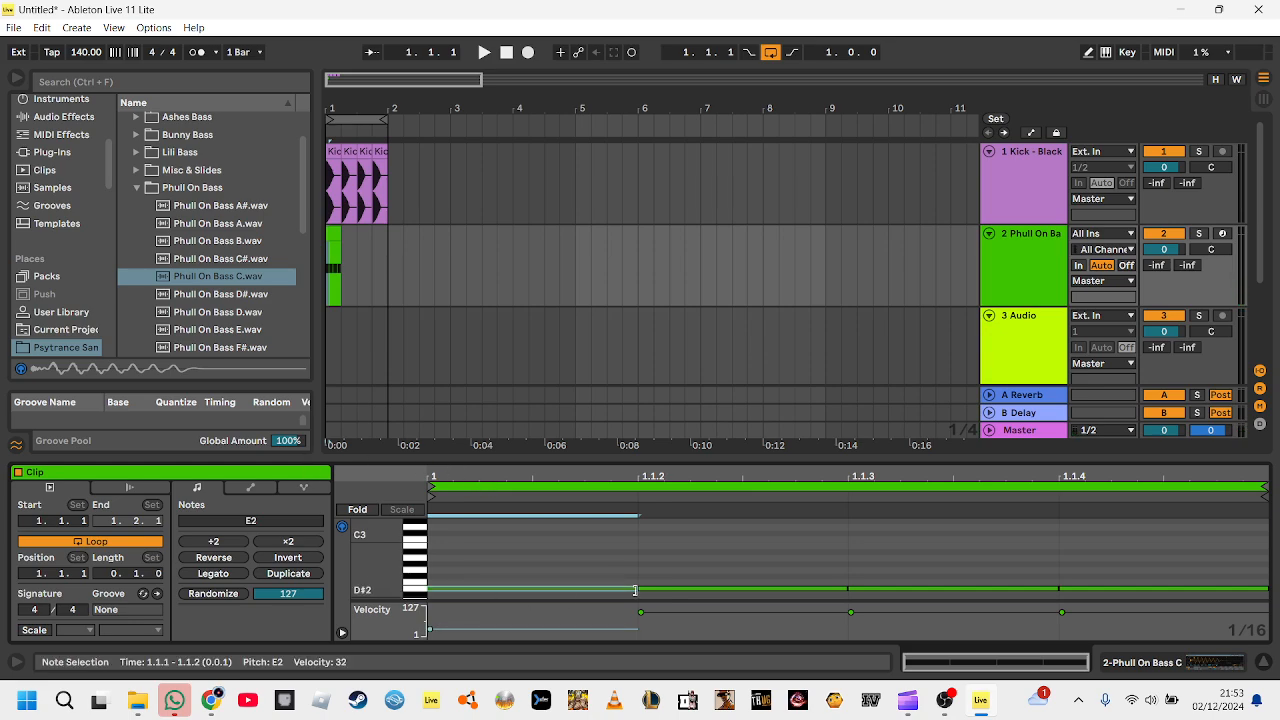
- Delete the first E2 note and set the velocity of the note at 1.1.2 to 32
double_click(598, 586)
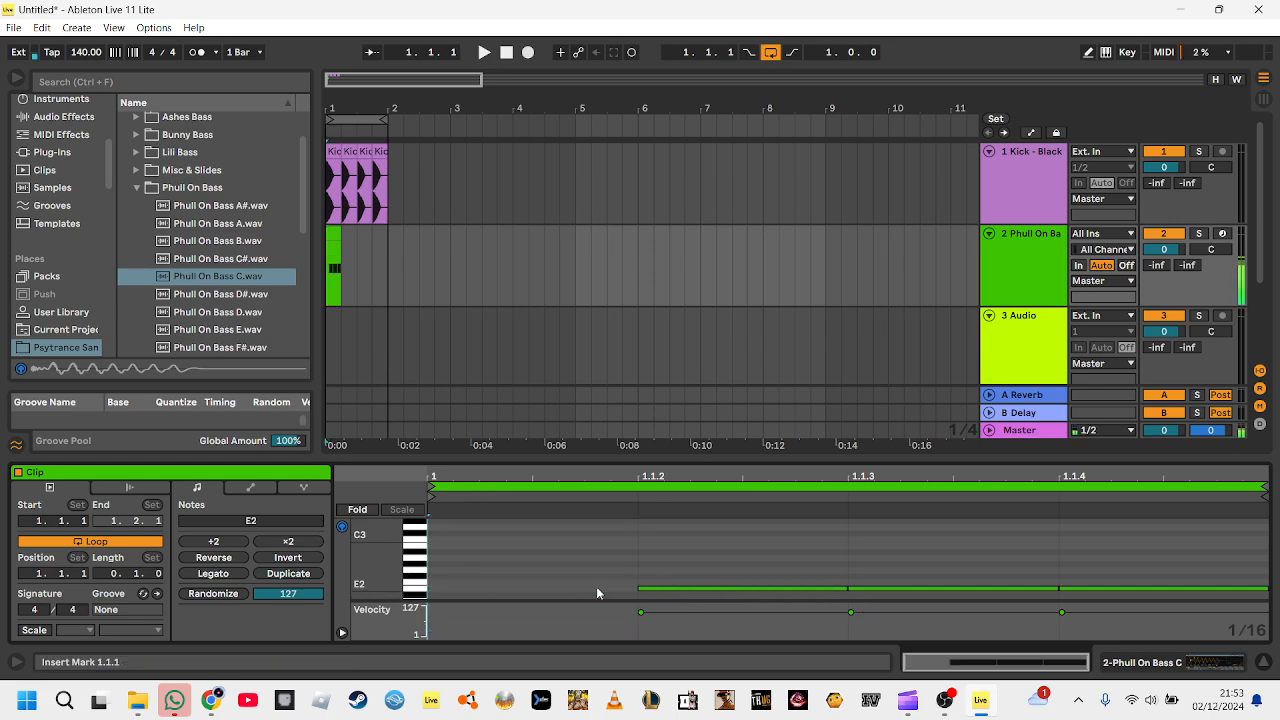
click(691, 618)
text(32)
key(Return)
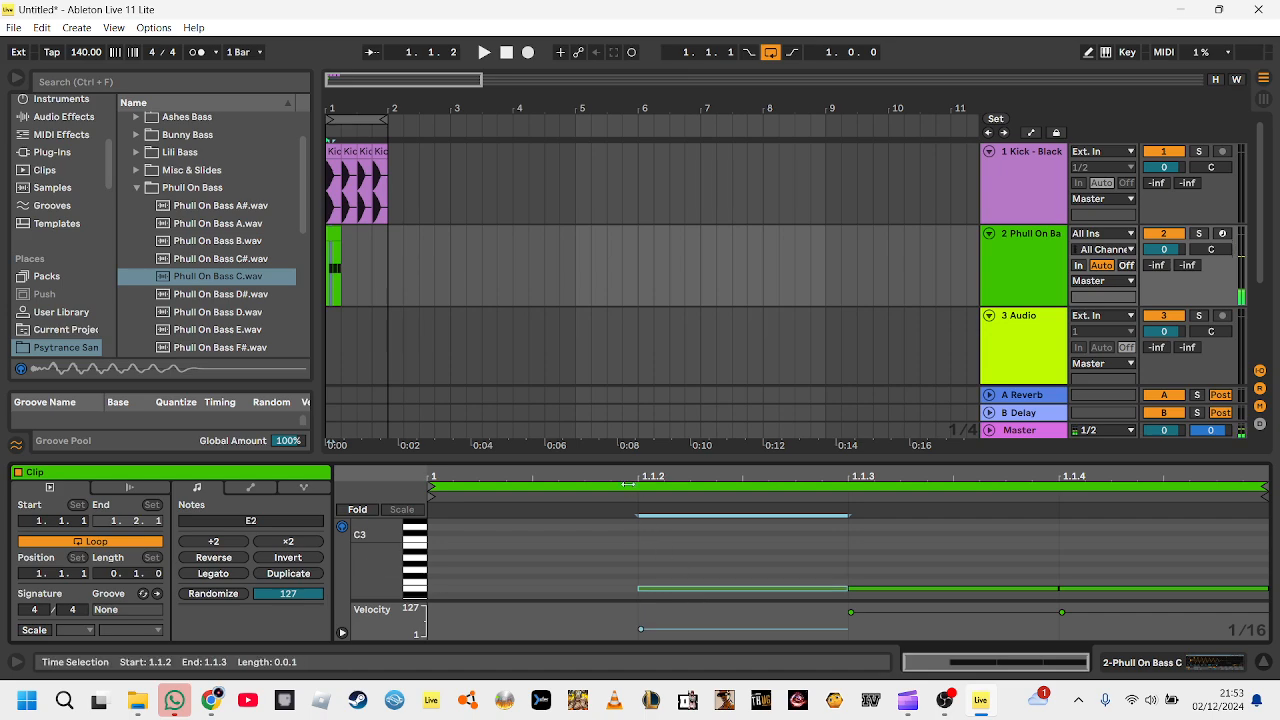
- Duplicate the three-note bass clip across the rest of bar 1 and play it with the kick
click(331, 239)
key(space)
key(ctrl+d)
key(space)
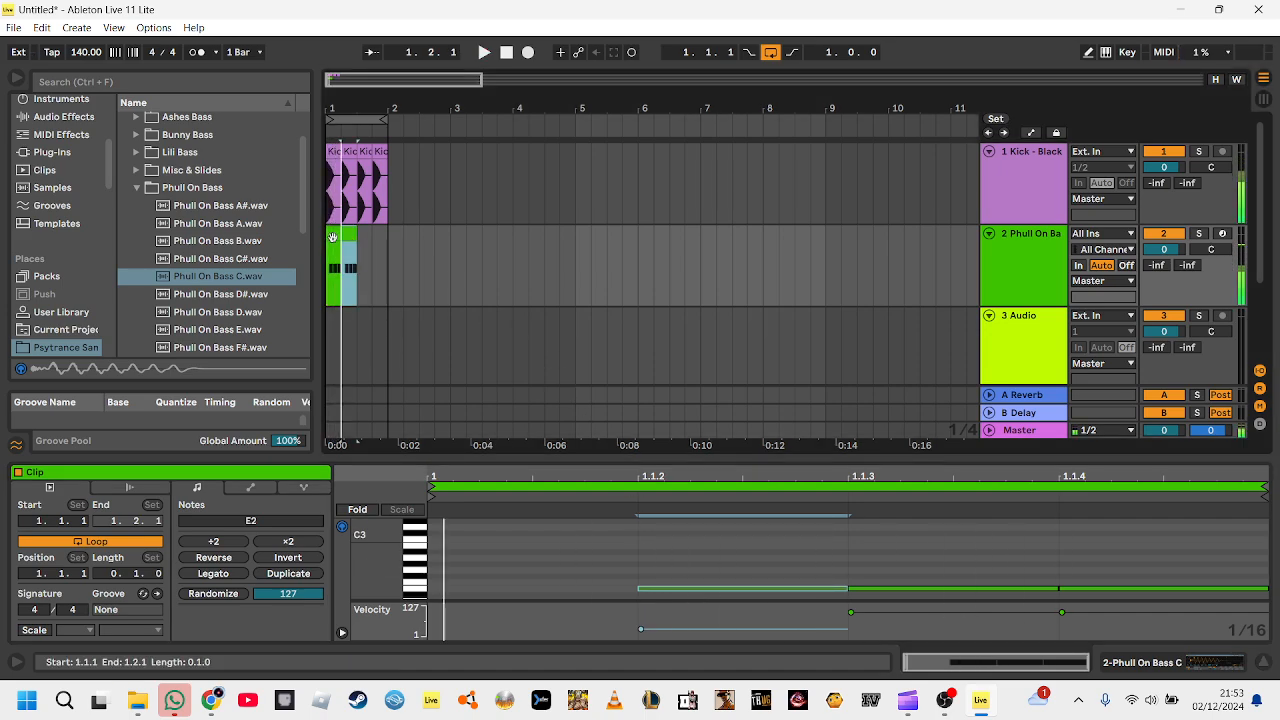
key(ctrl+d)
key(ctrl+d)
click(332, 237)
key(space)
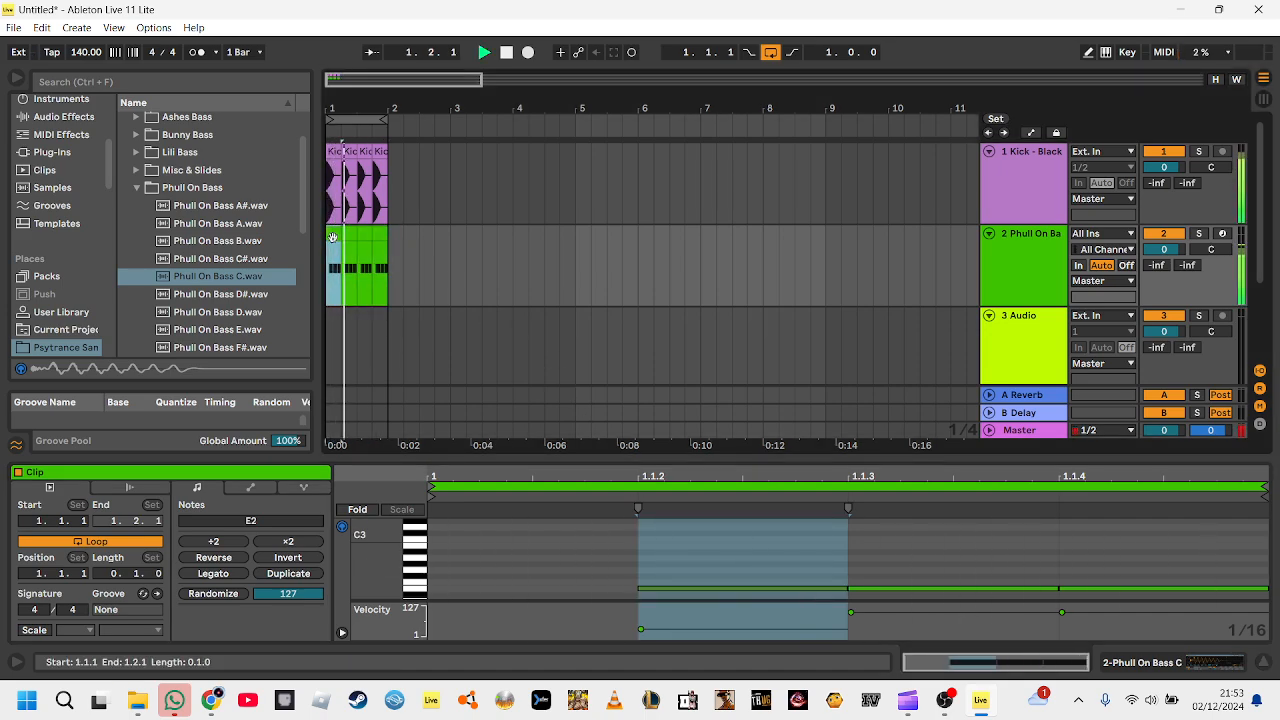
key(space)
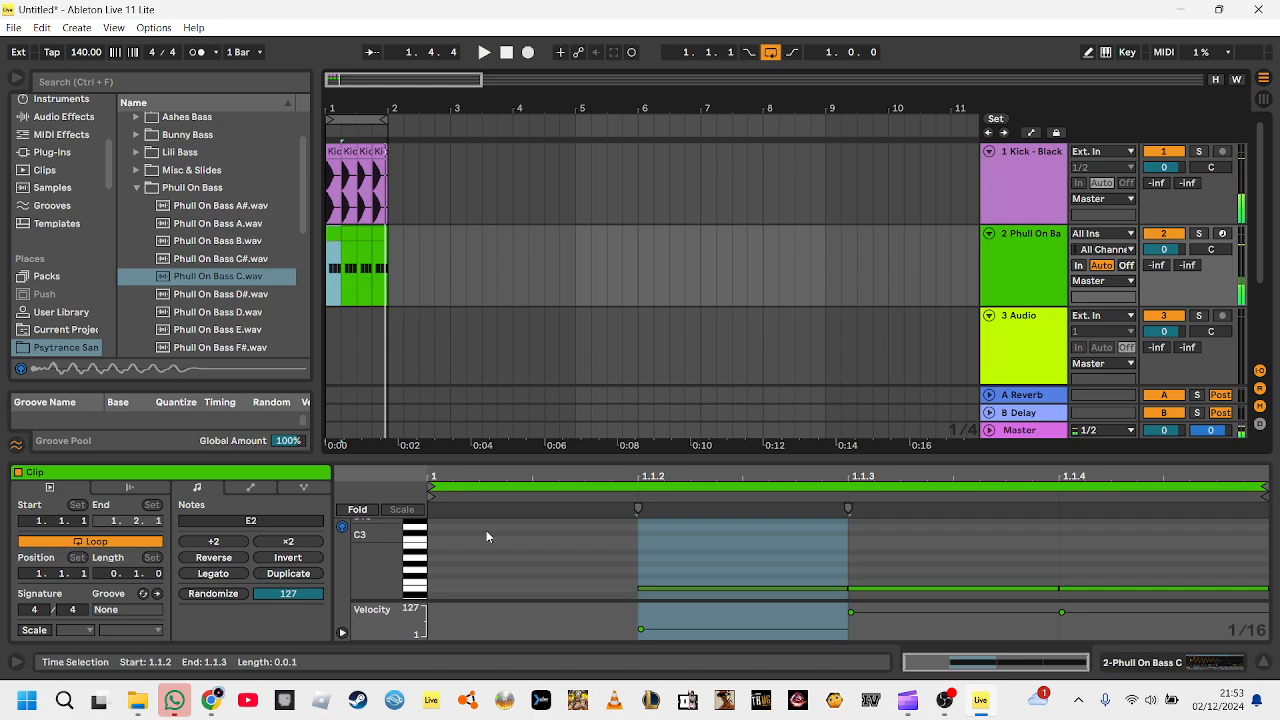
- Redraw the E2 notes at 1.1.1 and 1.1.2 of the first bass clip, and lower the first note's velocity to 32
click(647, 591)
double_click(647, 592)
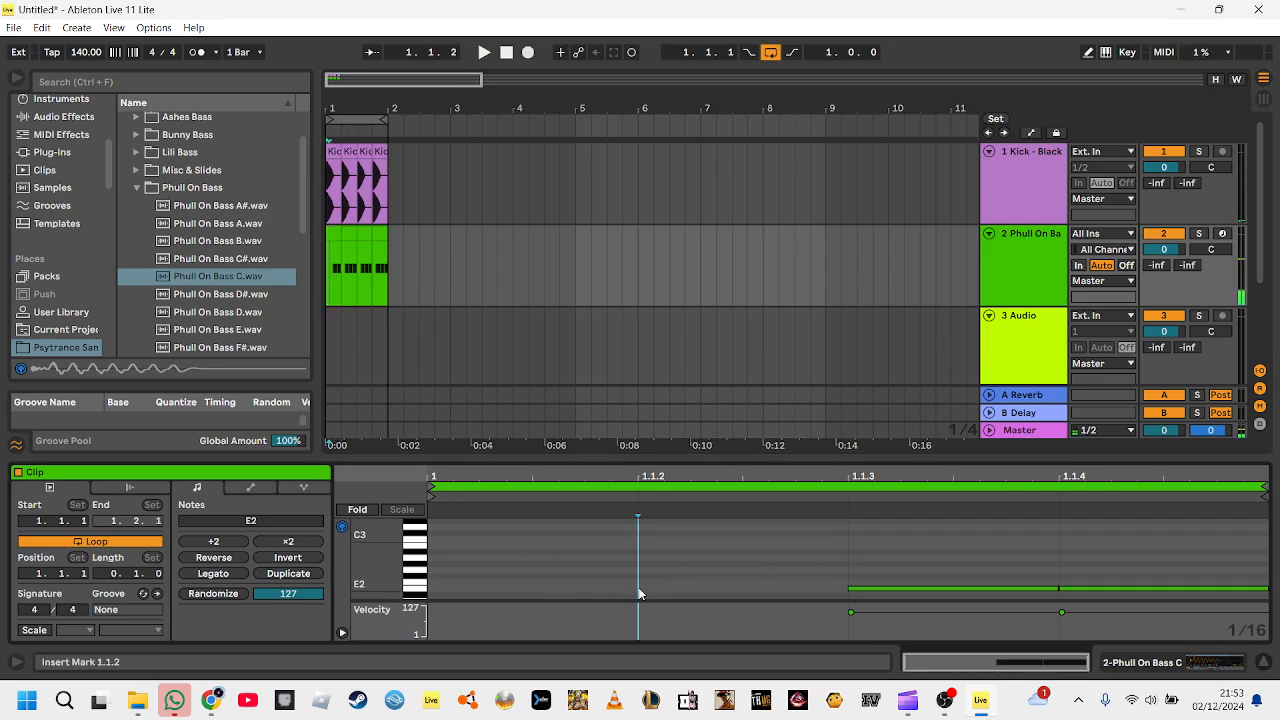
double_click(640, 592)
click(615, 590)
double_click(615, 590)
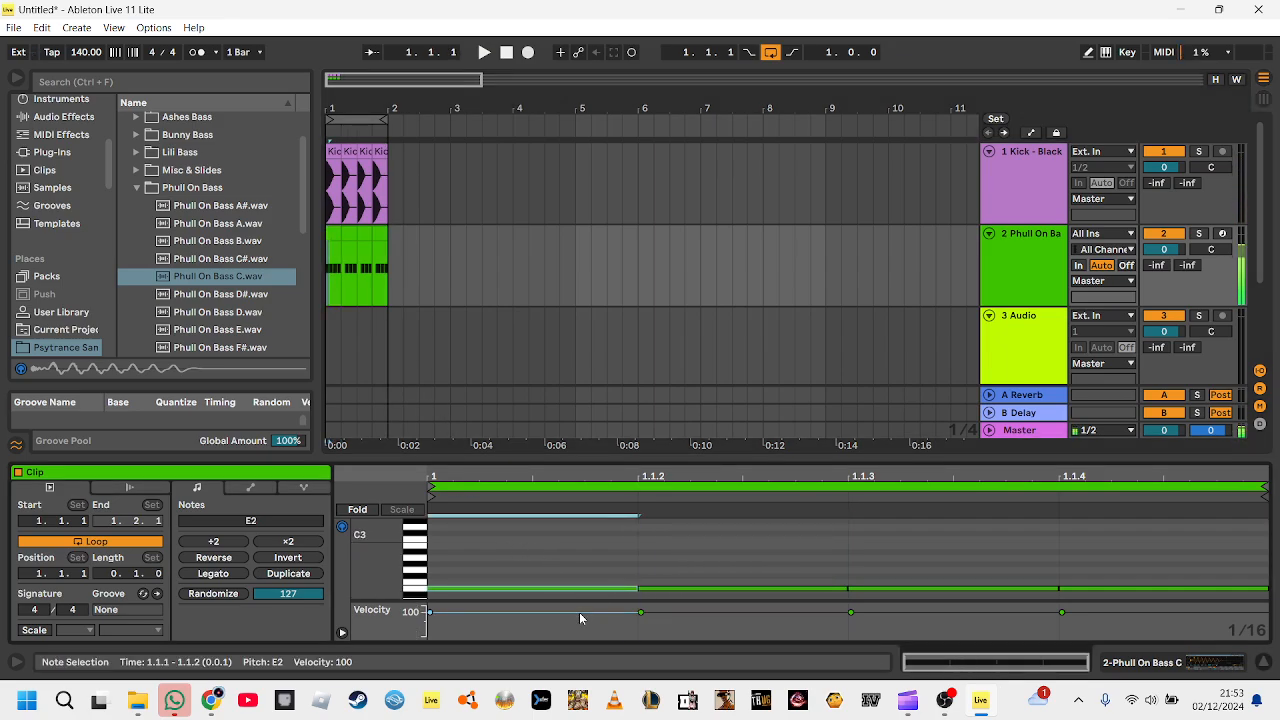
click(580, 608)
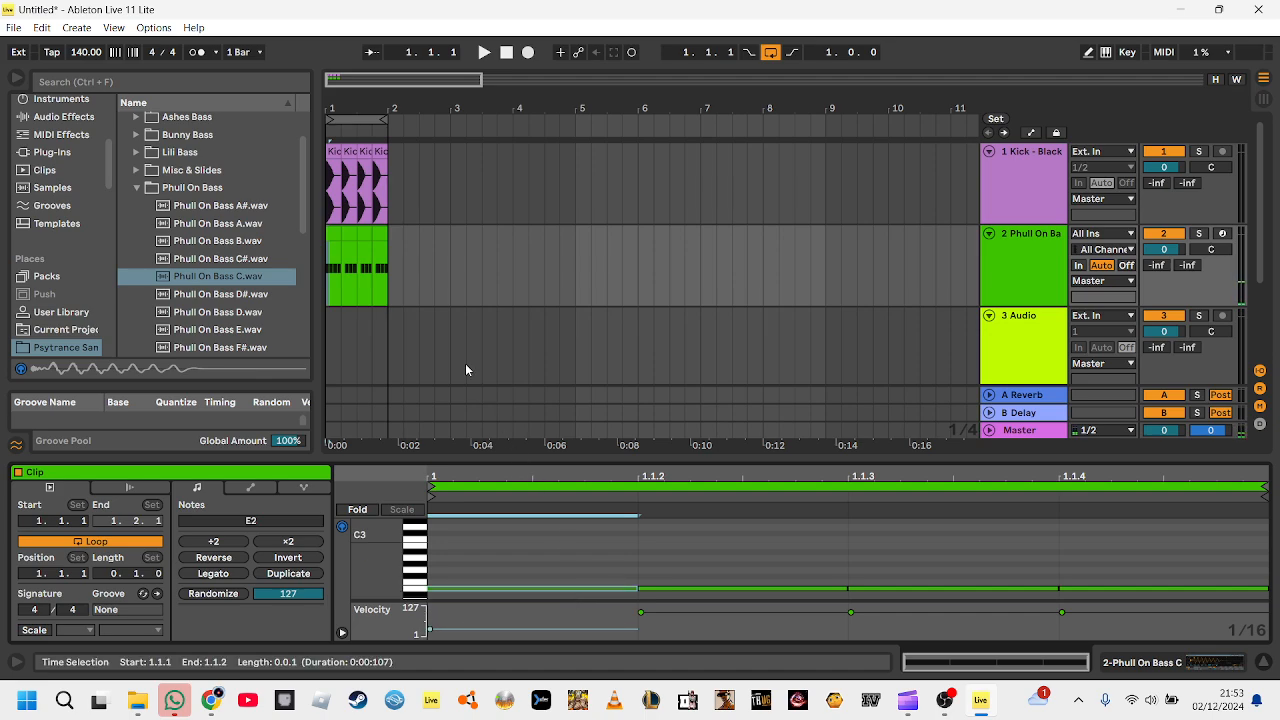
- Duplicate the edited one-beat bass clip three times to fill bar 1, select all four clips and play the loop
click(332, 239)
key(ctrl+d)
key(ctrl+d)
key(ctrl+d)
shift+click(332, 239)
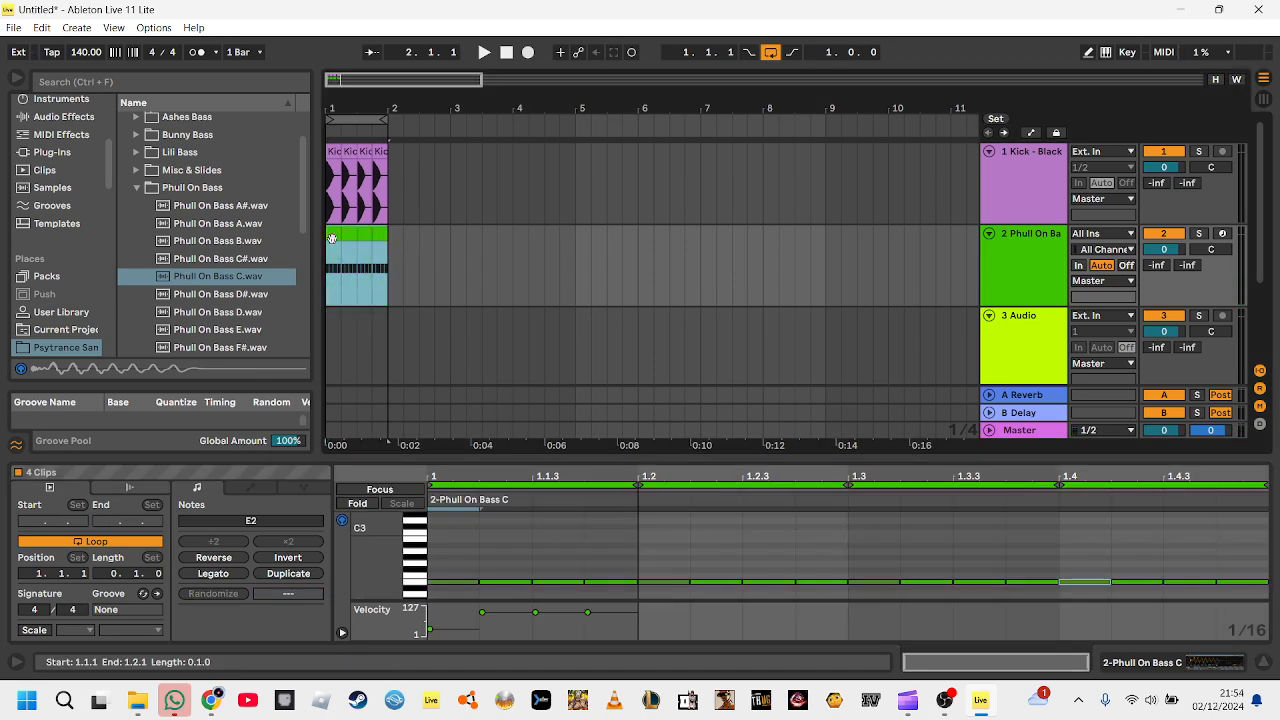
key(space)
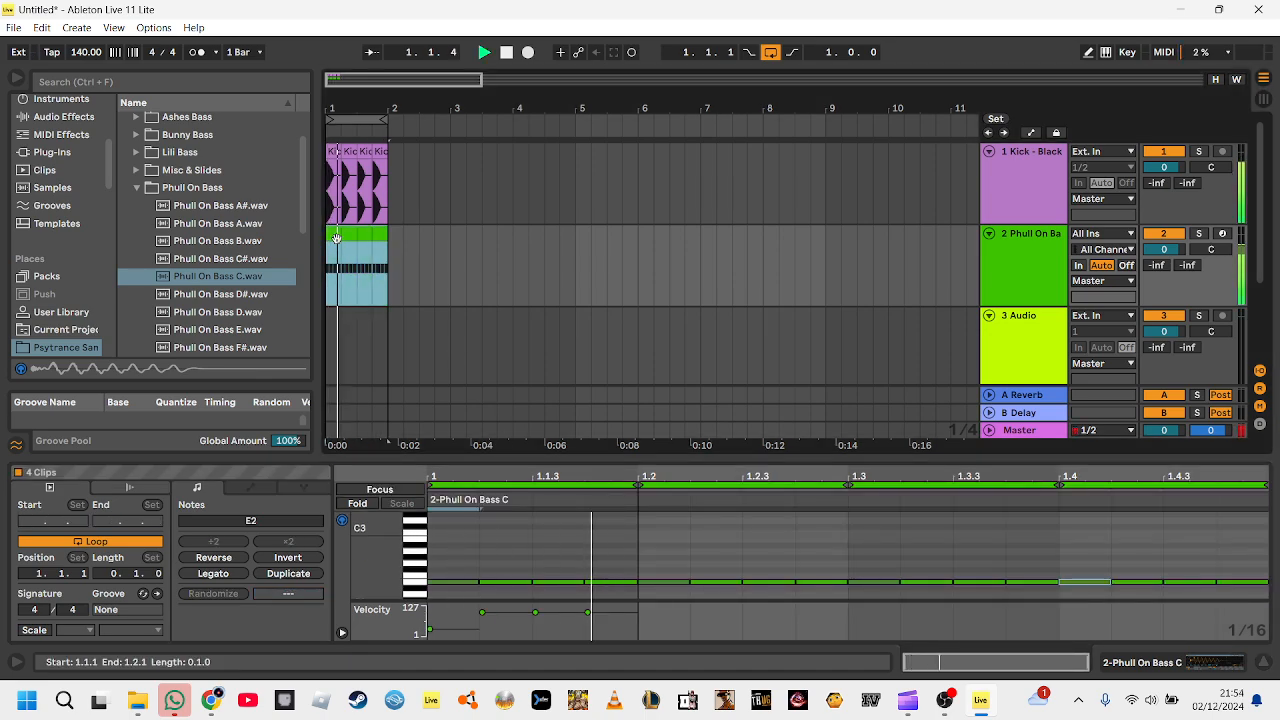
key(space)
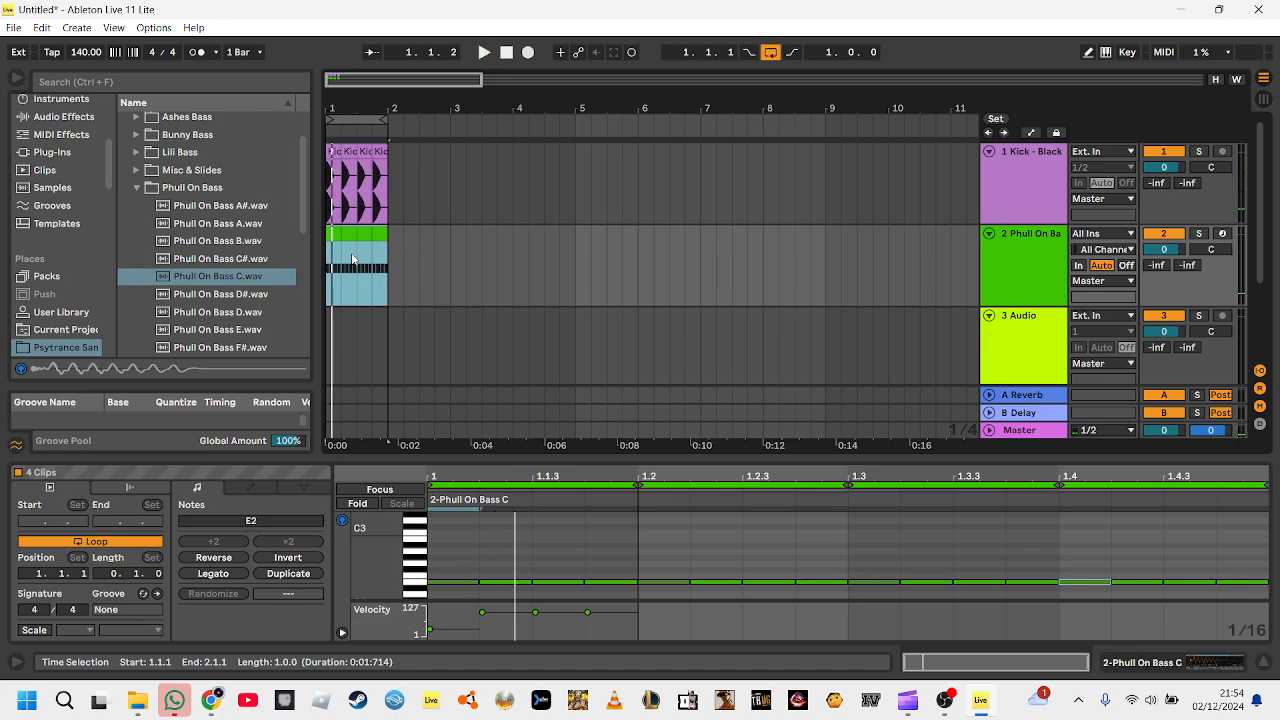
- Rename the first track as Kick and the second track as Bass
right_click(1043, 176)
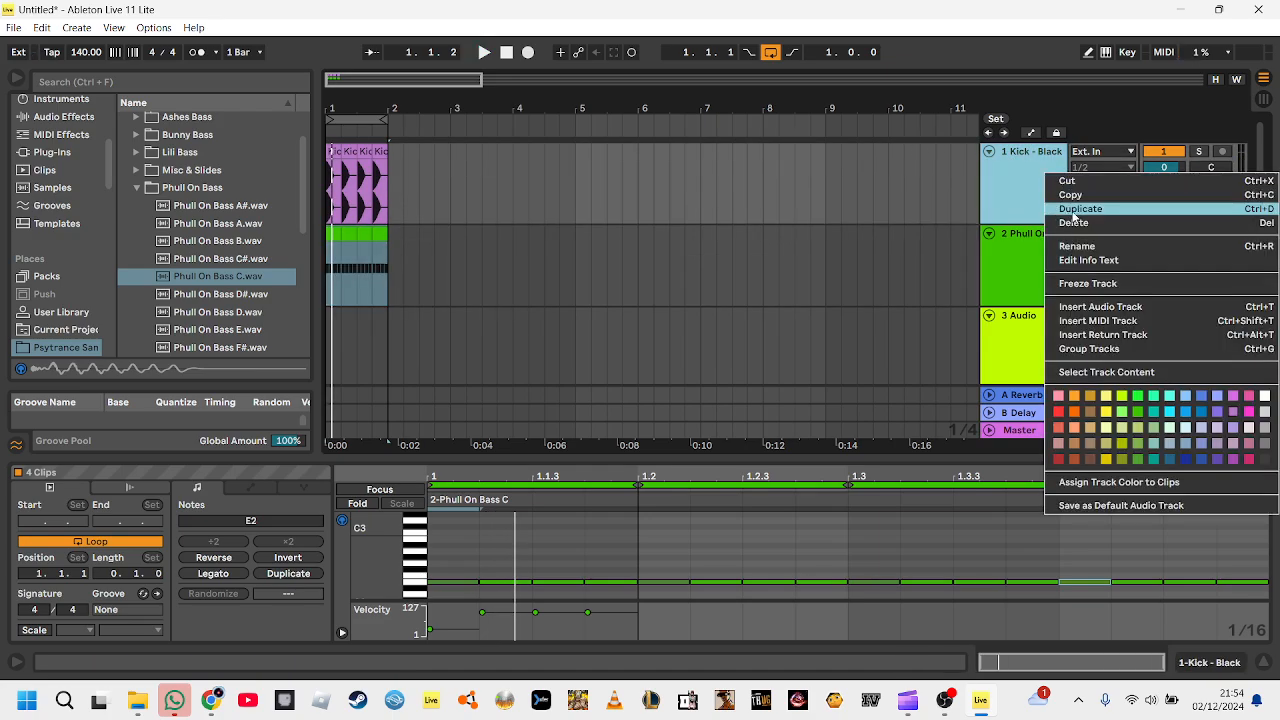
click(1077, 249)
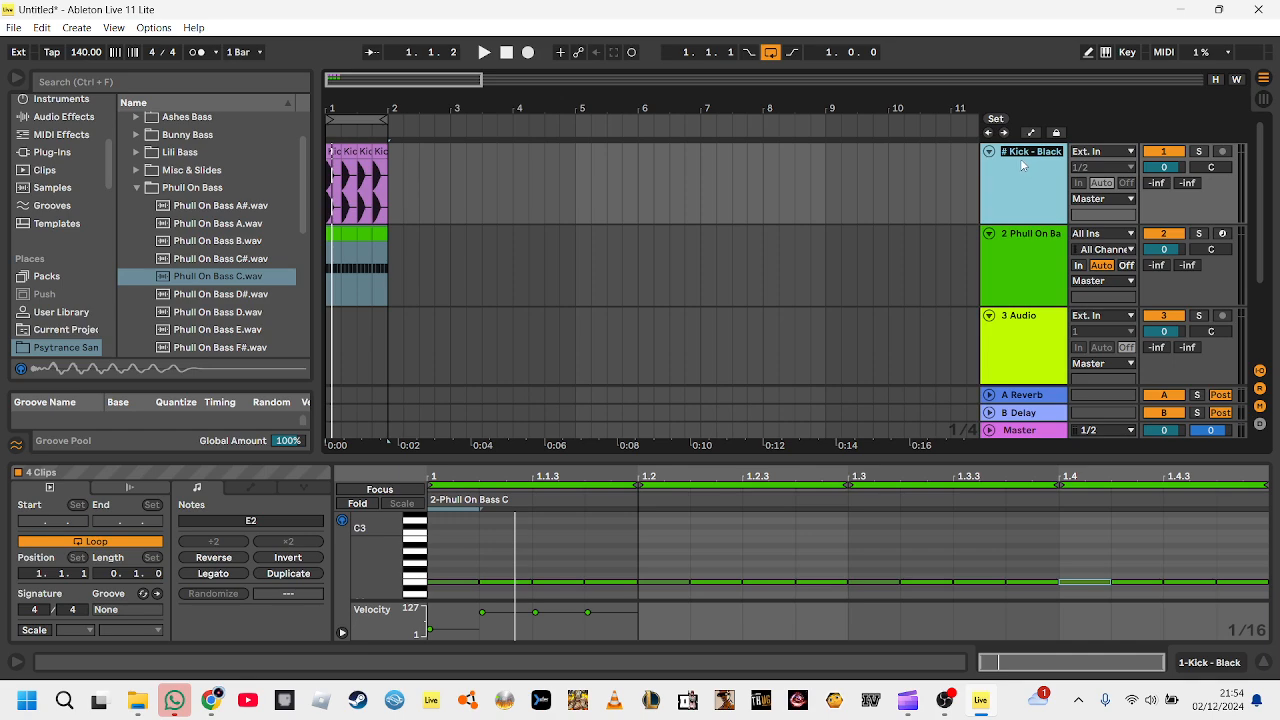
text(Kick)
click(1016, 246)
right_click(1016, 248)
click(1068, 333)
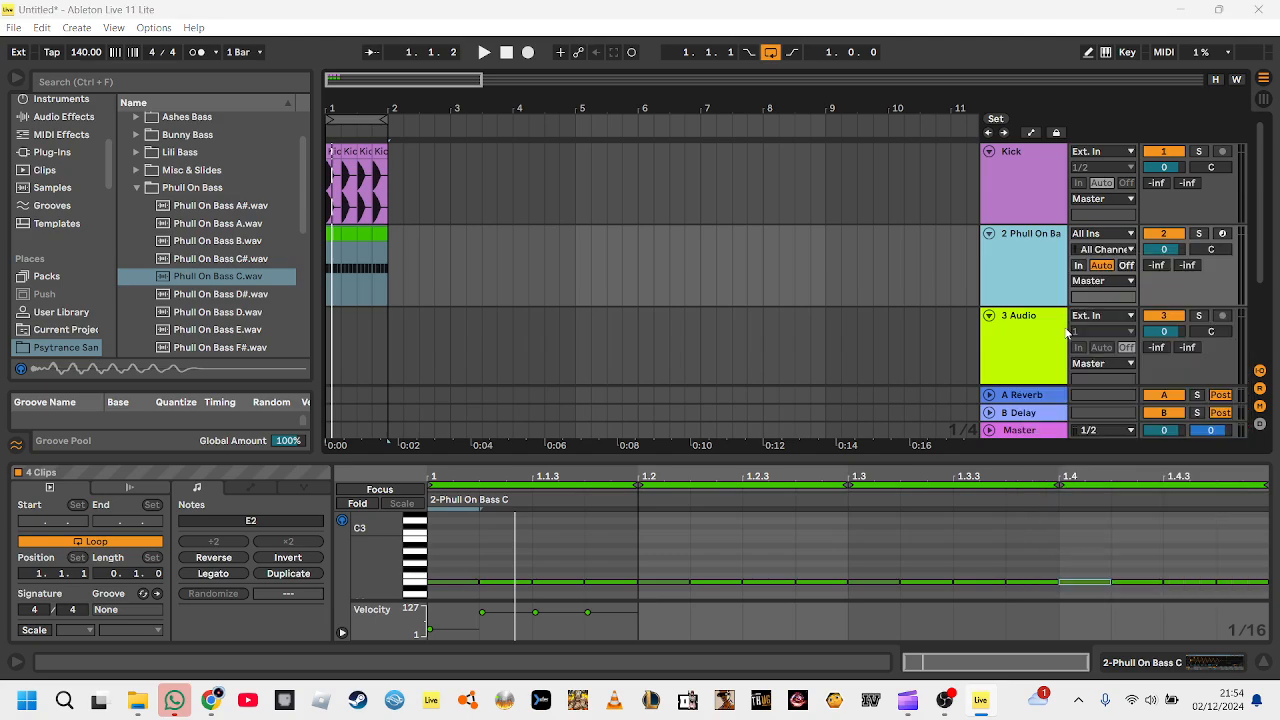
text(b)
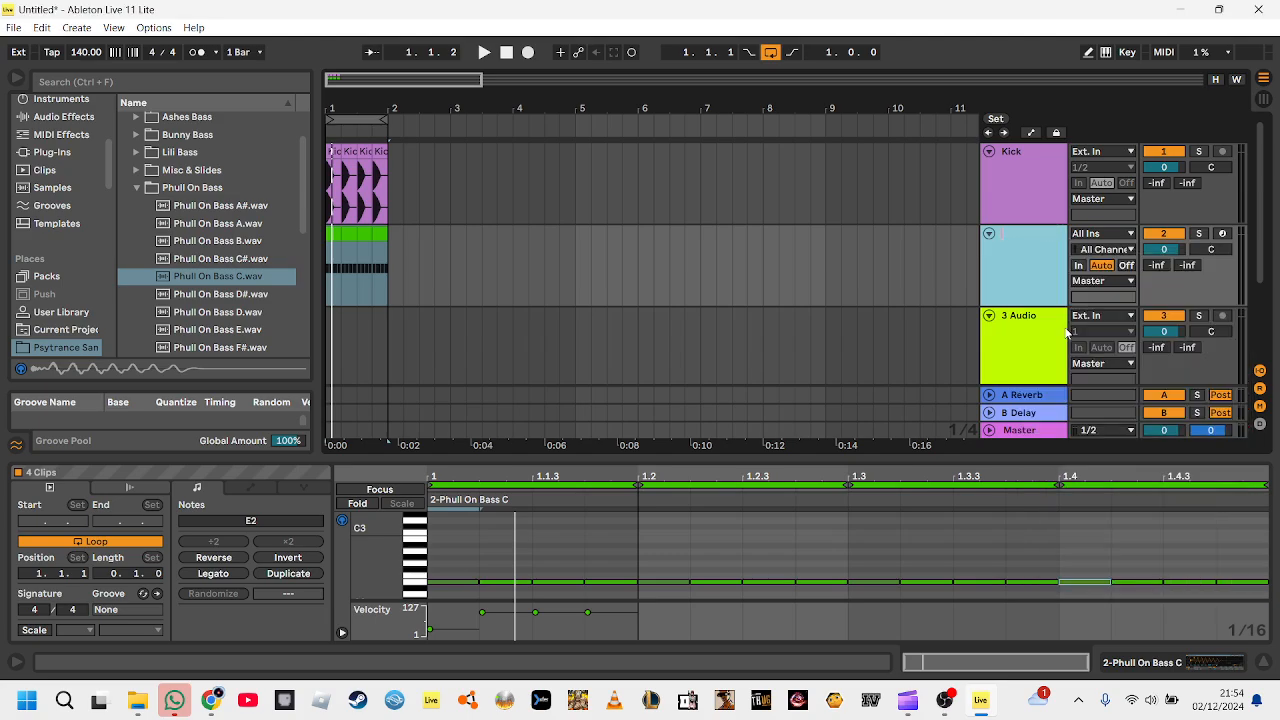
text(ass)
key(Return)
- Group the Kick and Bass tracks together
click(1042, 192)
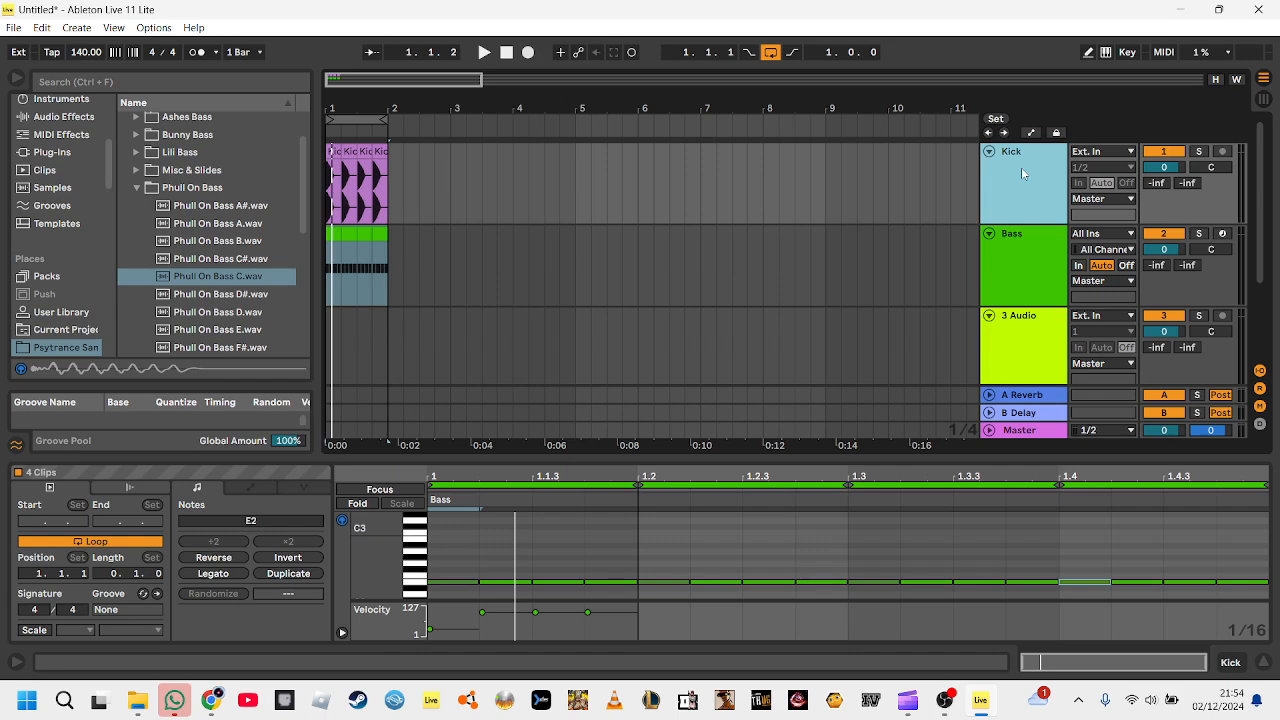
click(1023, 262)
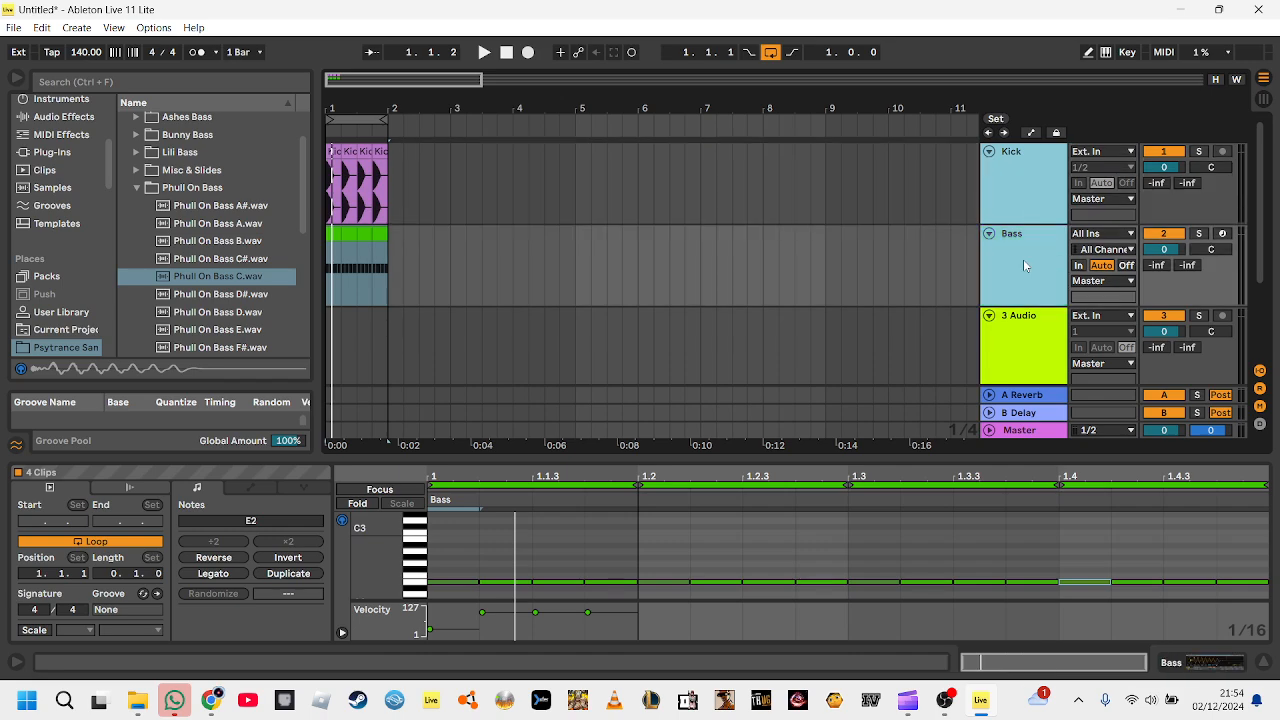
right_click(1020, 198)
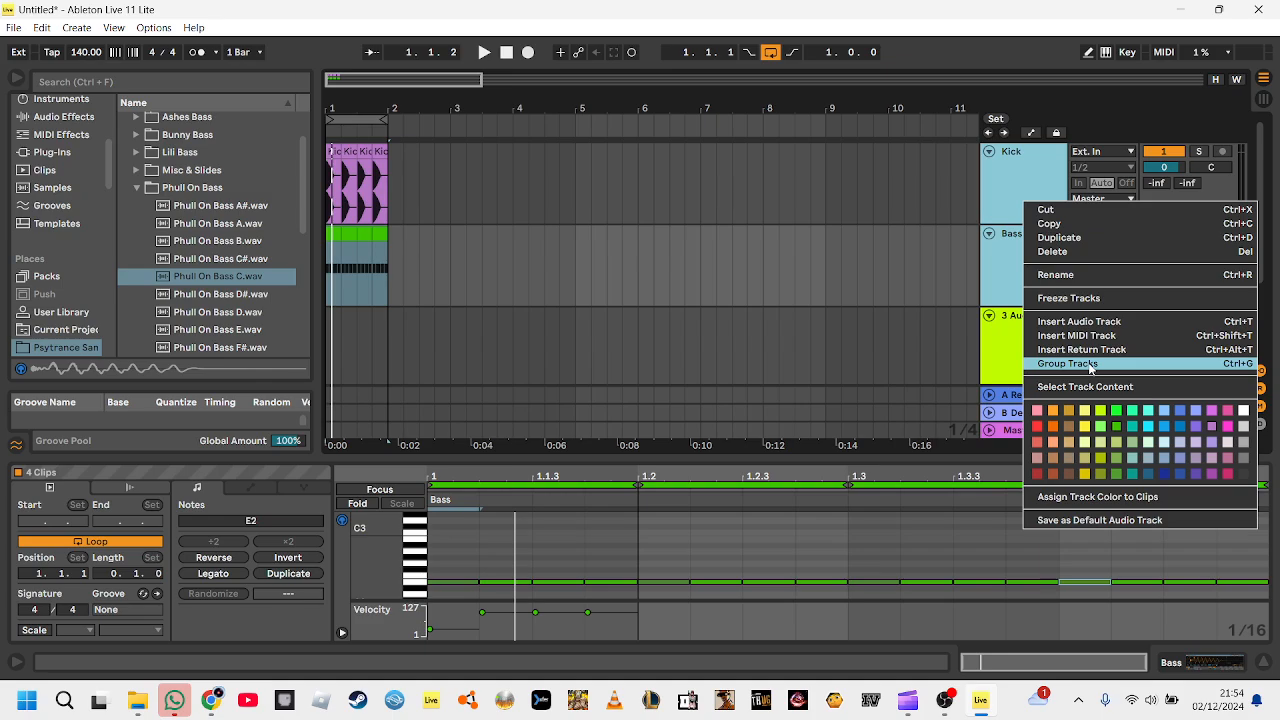
click(1077, 364)
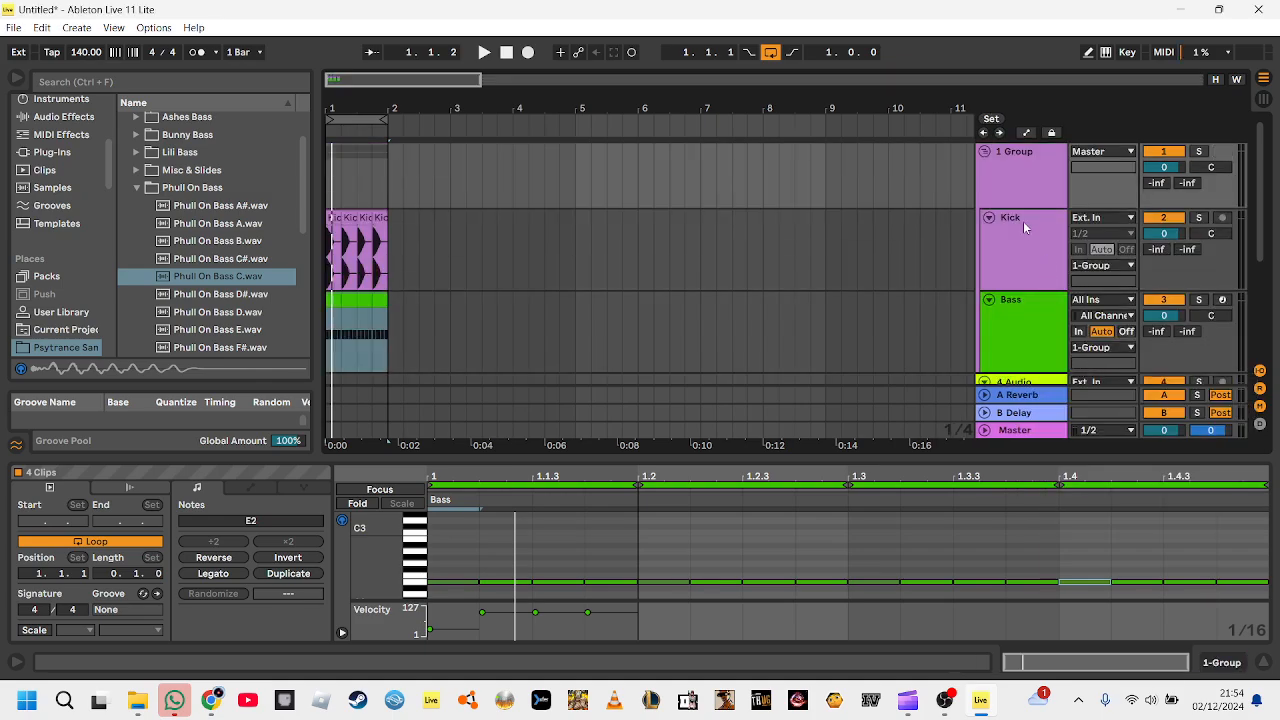
- Collapse the new track group and rename it as Kick And Bass
click(985, 152)
right_click(1008, 152)
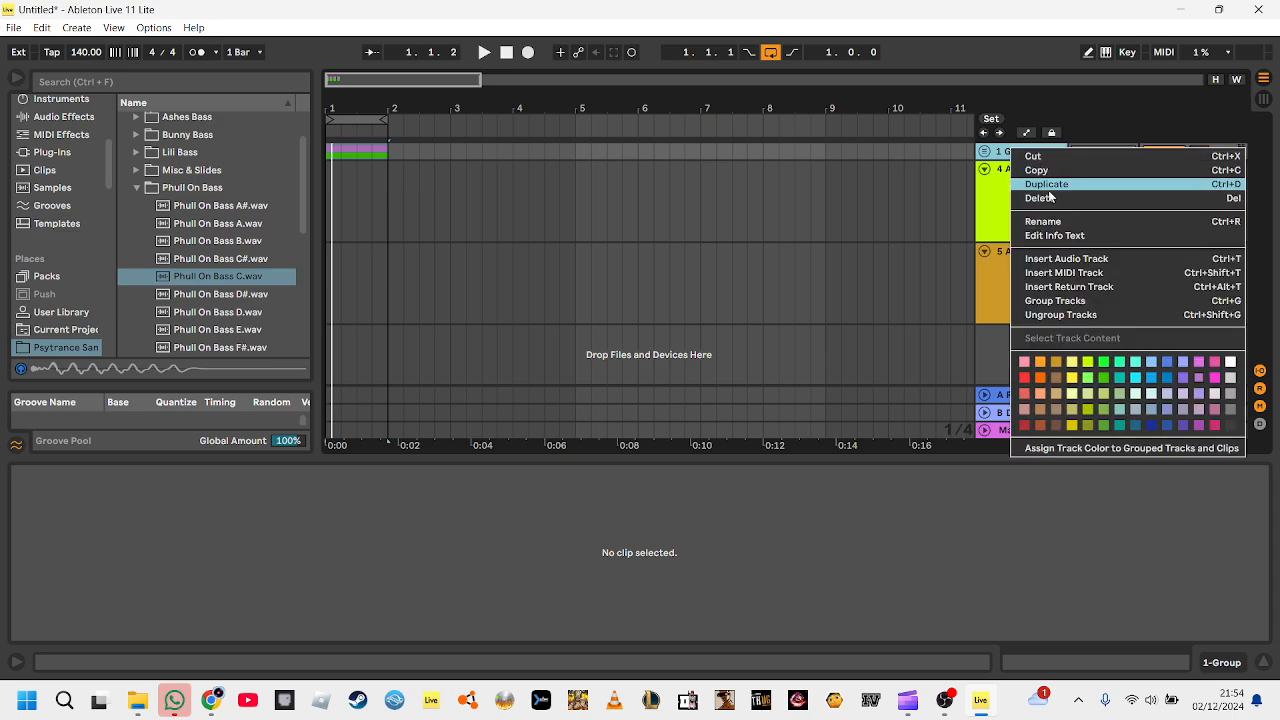
click(1043, 221)
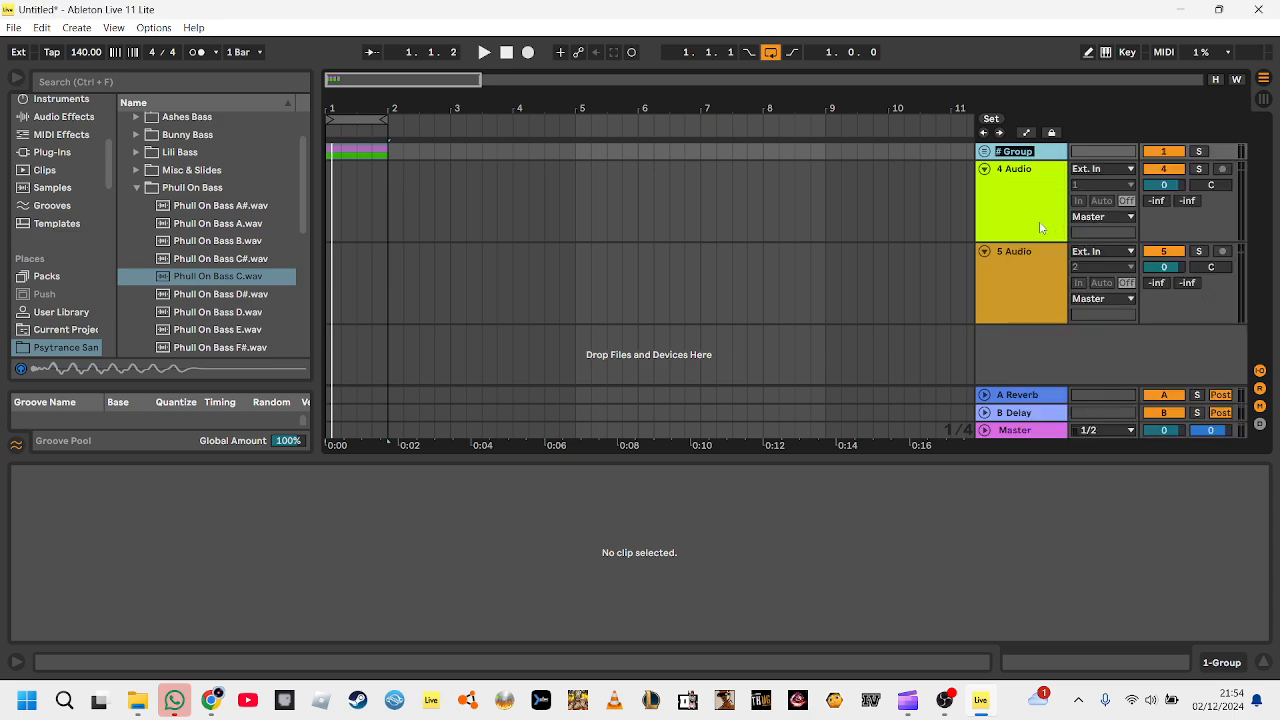
text(Kick And Bass)
click(1037, 200)
- Expand the Kick And Bass group and show the first kick clip's waveform for inspection
right_click(1037, 200)
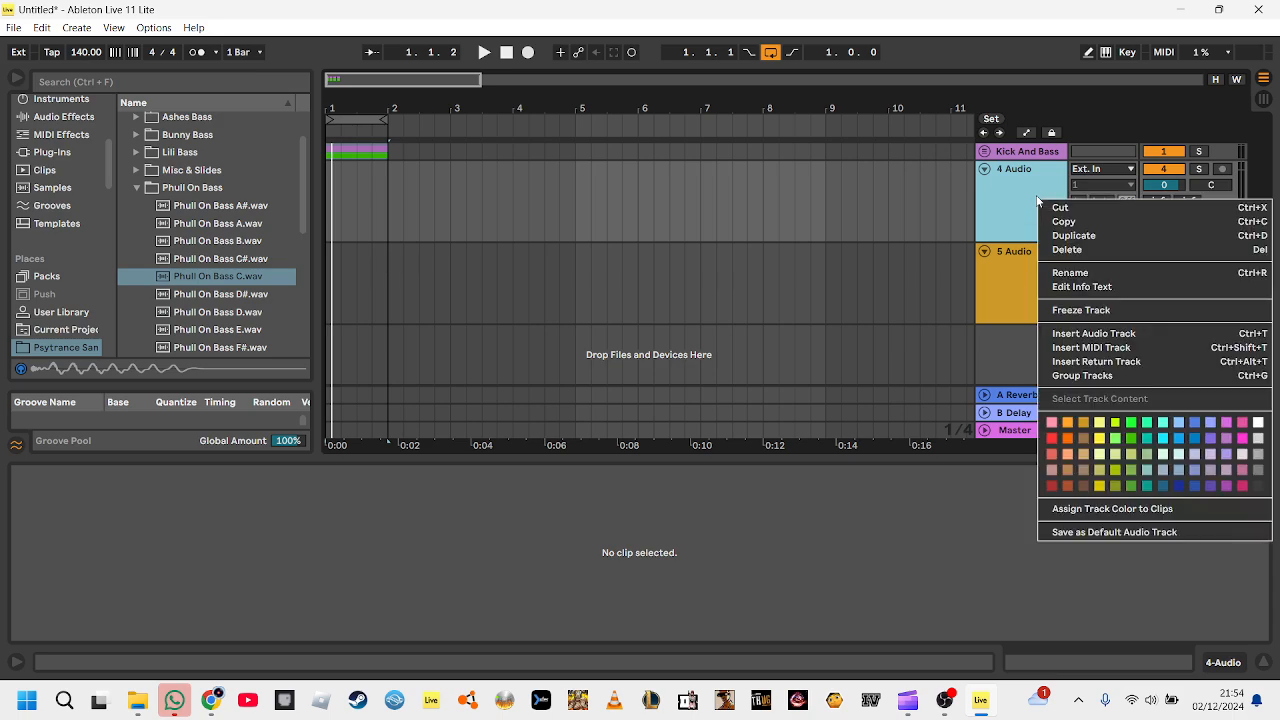
click(987, 152)
click(987, 152)
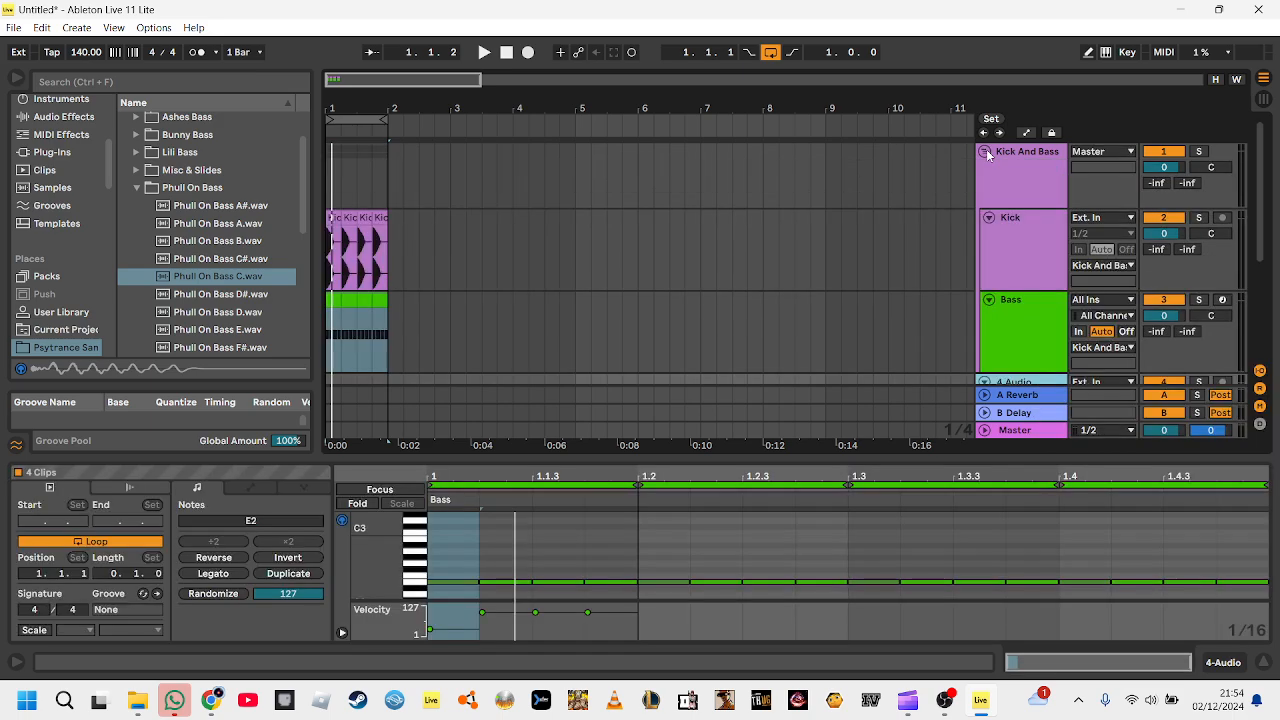
drag(352, 88, 345, 165)
click(388, 217)
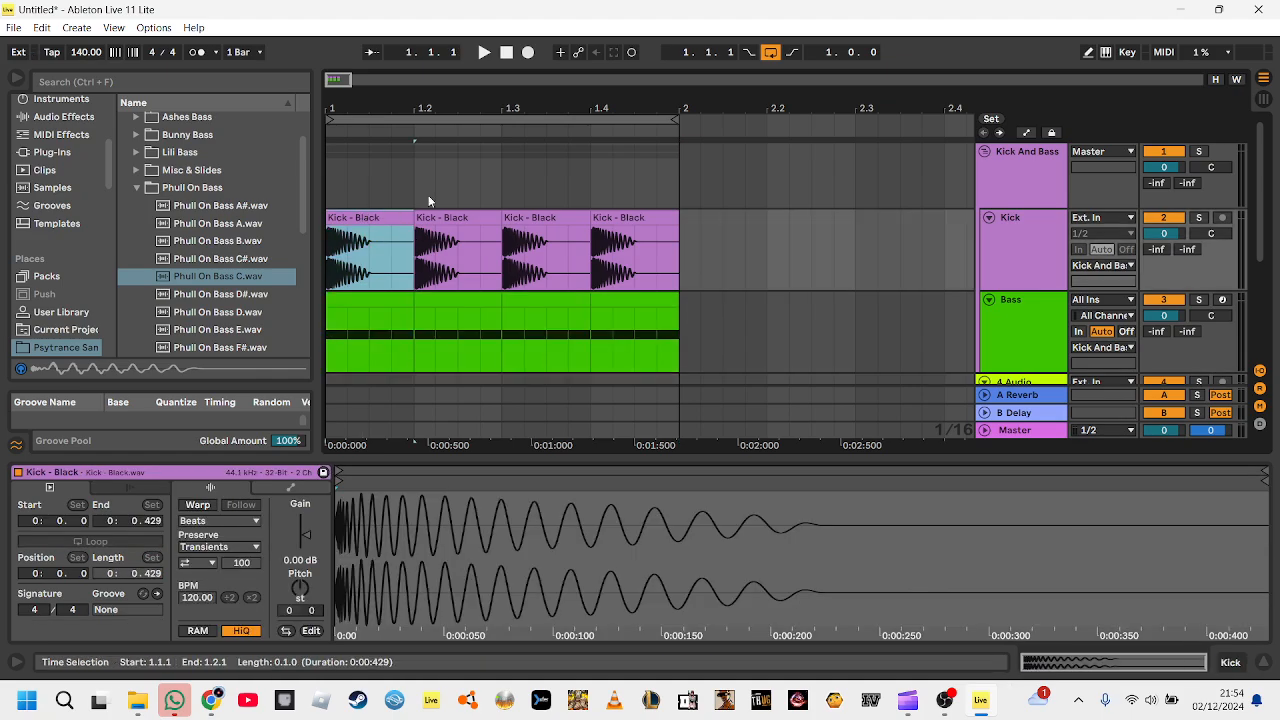
- Collapse the Kick And Bass group
scroll(429, 203, down, 1)
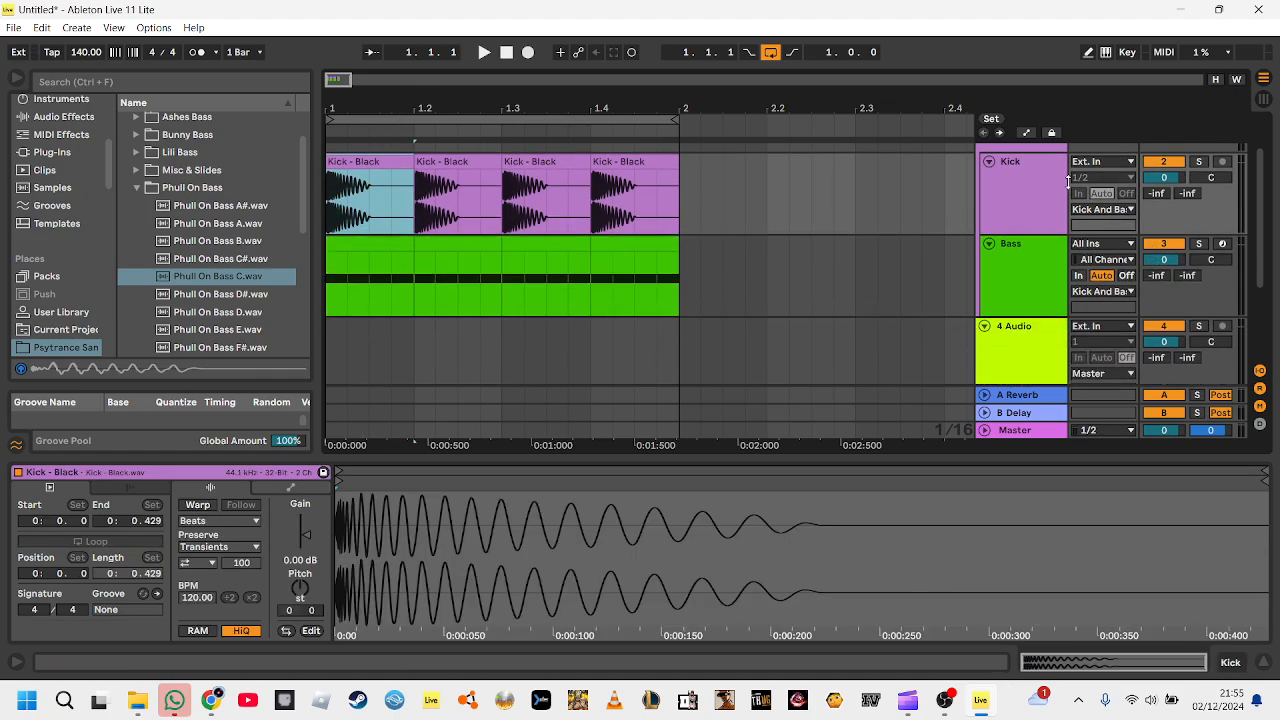
scroll(1066, 185, up, 1)
click(985, 153)
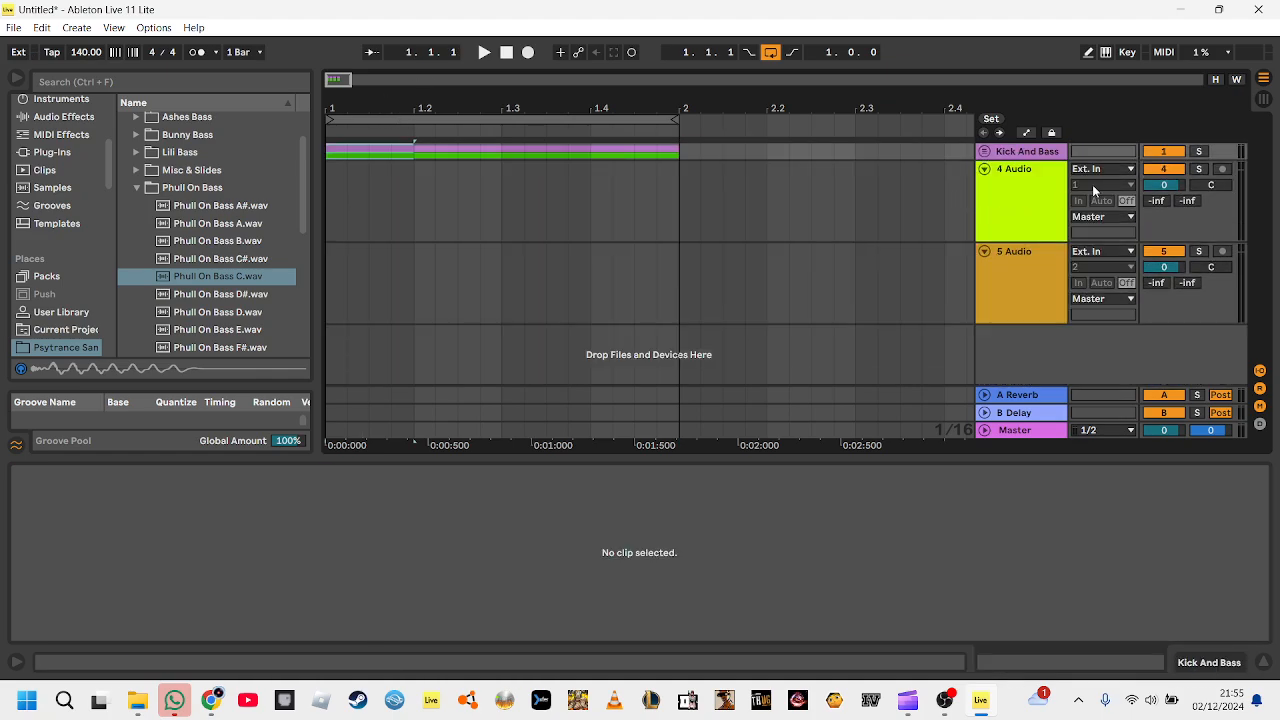
- Rename the 4 Audio track as Snare and the 5 Audio track as Hi Hats
right_click(1028, 186)
right_click(1003, 193)
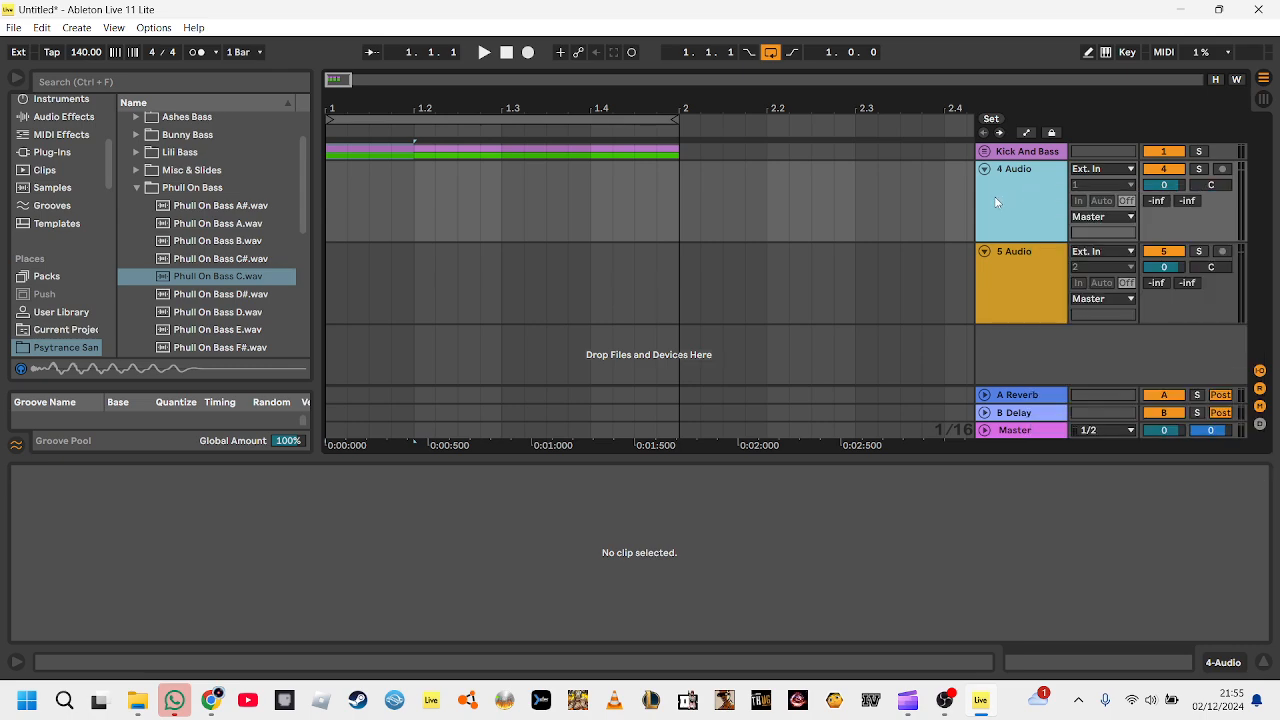
click(1040, 265)
text(Snares)
key(BackSpace)
right_click(1012, 258)
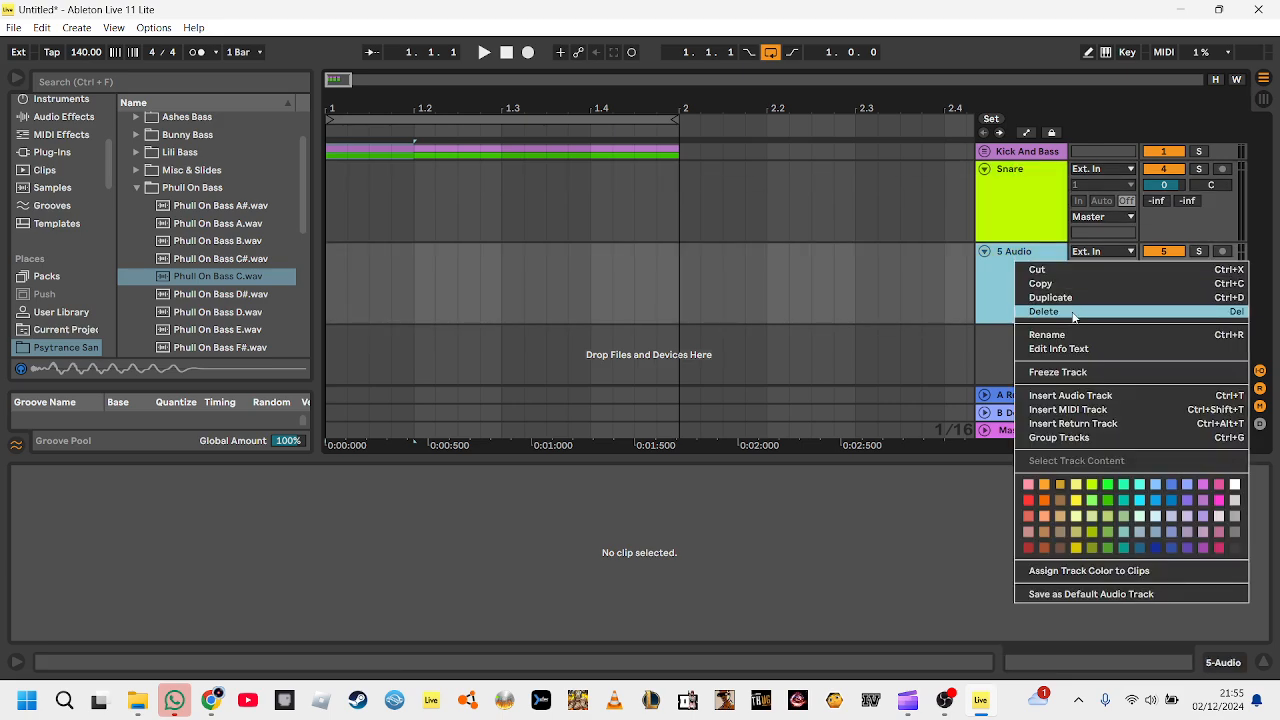
click(1048, 334)
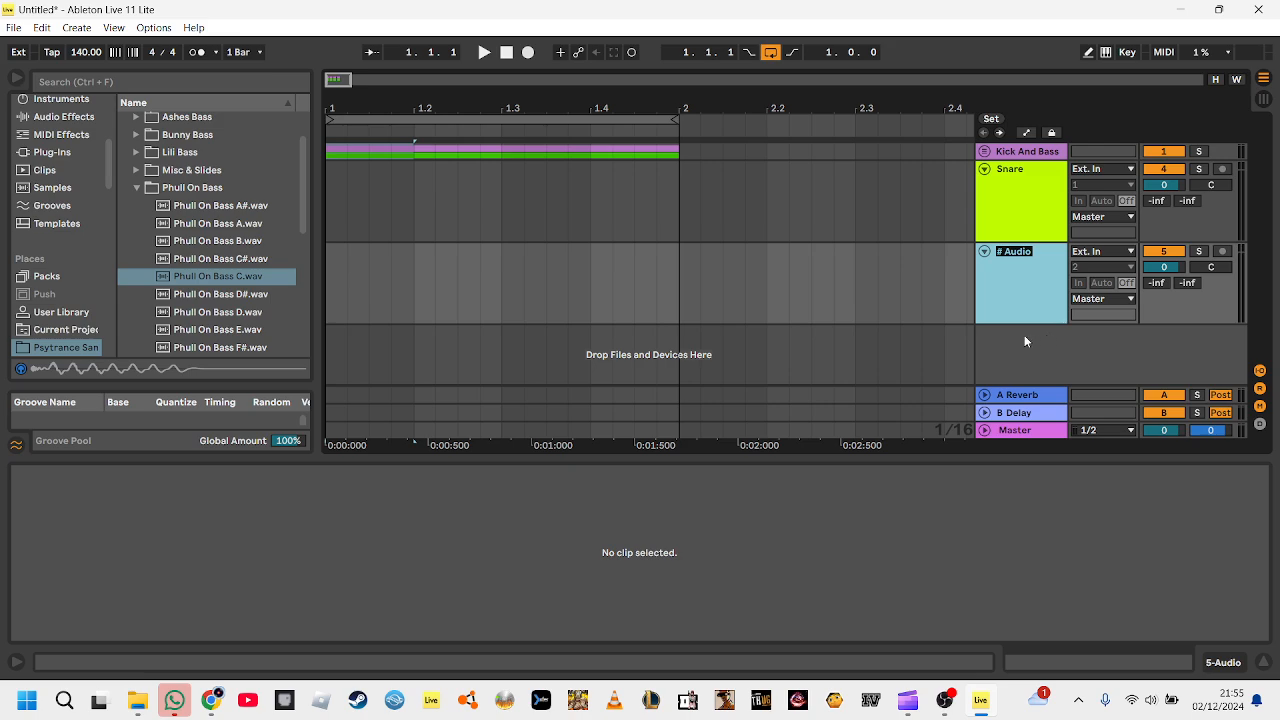
text(Hi Hats)
- Collapse the Phull On Bass and Bass sample folders
click(137, 188)
scroll(130, 170, up, 3)
click(125, 157)
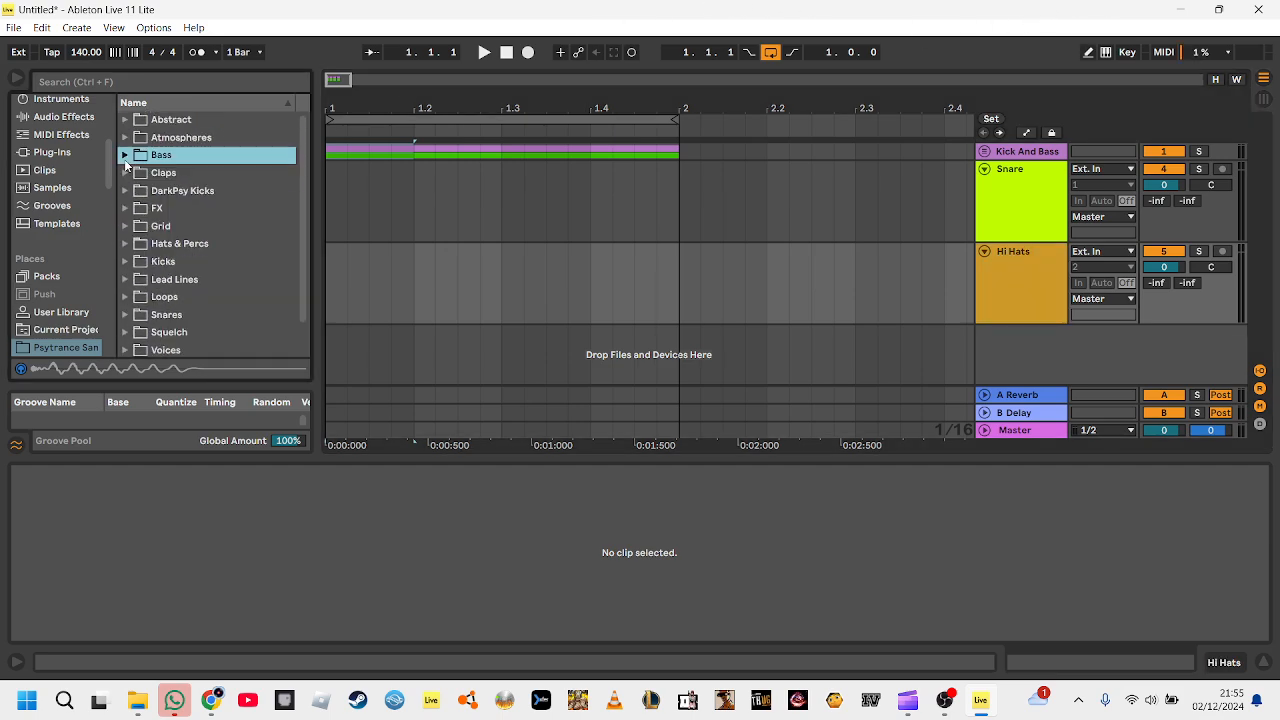
- Try Hi Hat Loop 15 140BPM from the Hi Hat Loops folder at the start of the Hi Hats track
scroll(148, 312, down, 1)
click(125, 279)
scroll(200, 300, down, 2)
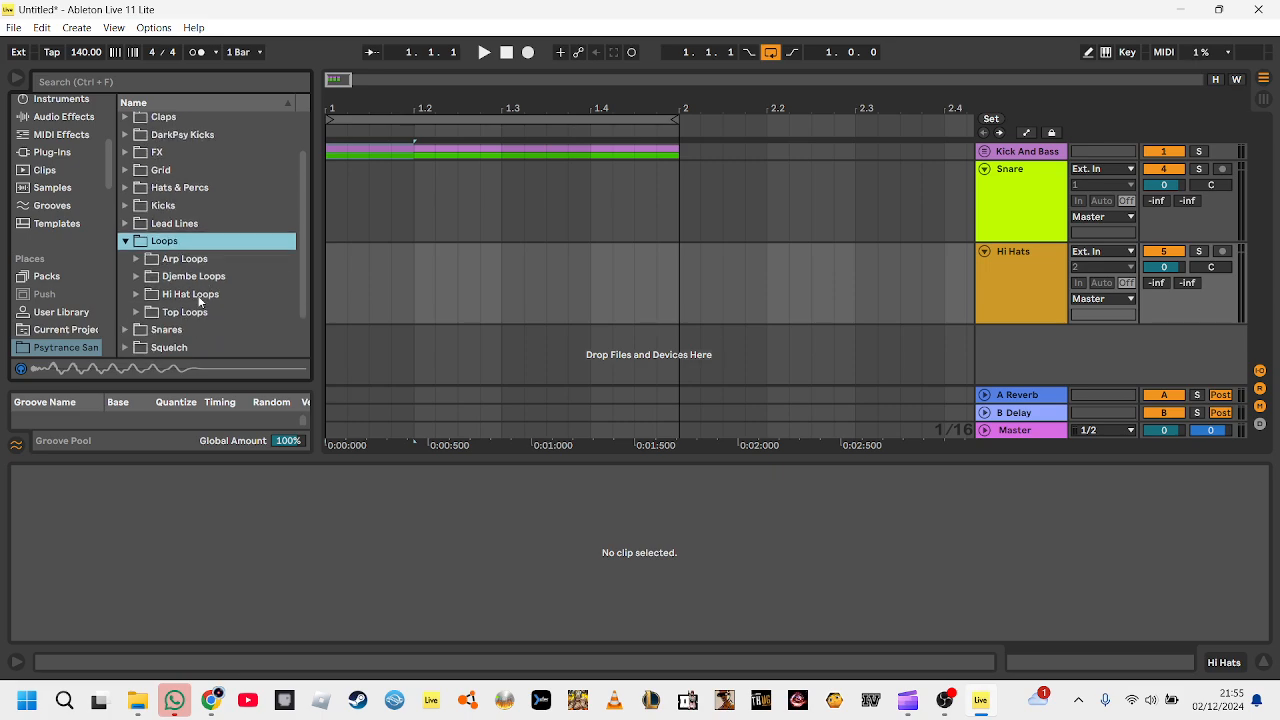
click(137, 294)
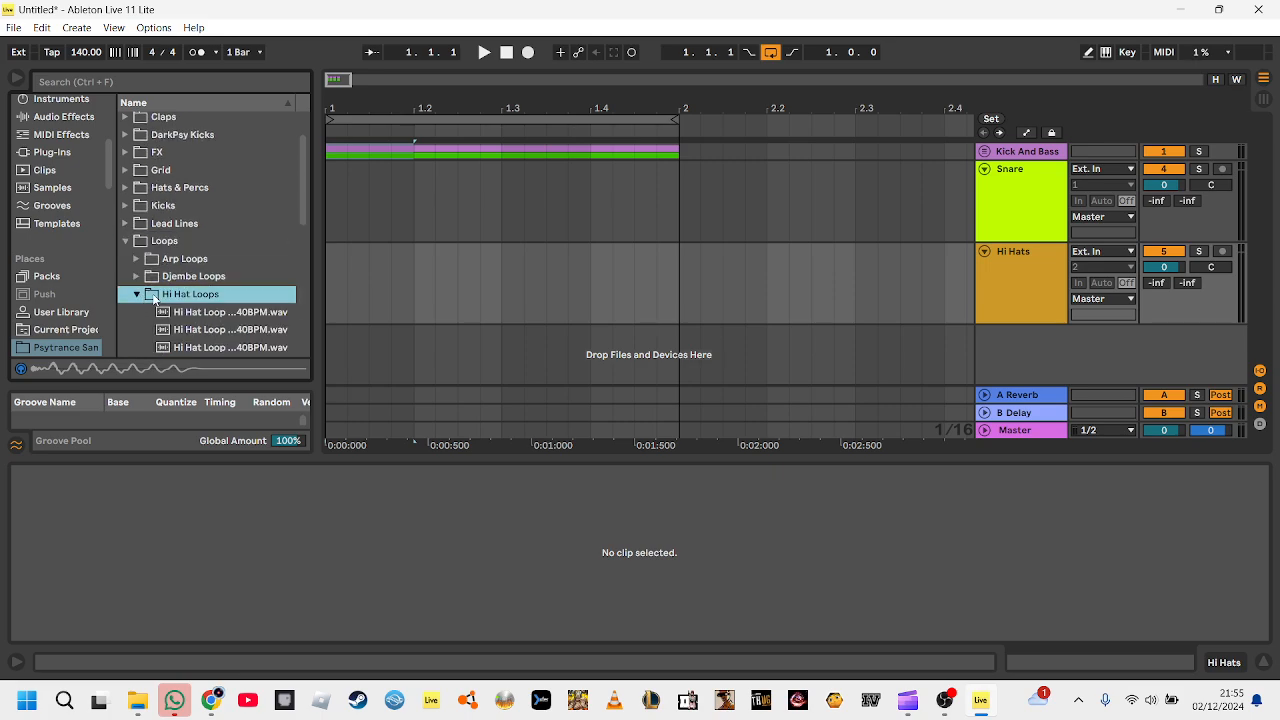
scroll(150, 296, down, 2)
scroll(200, 280, down, 1)
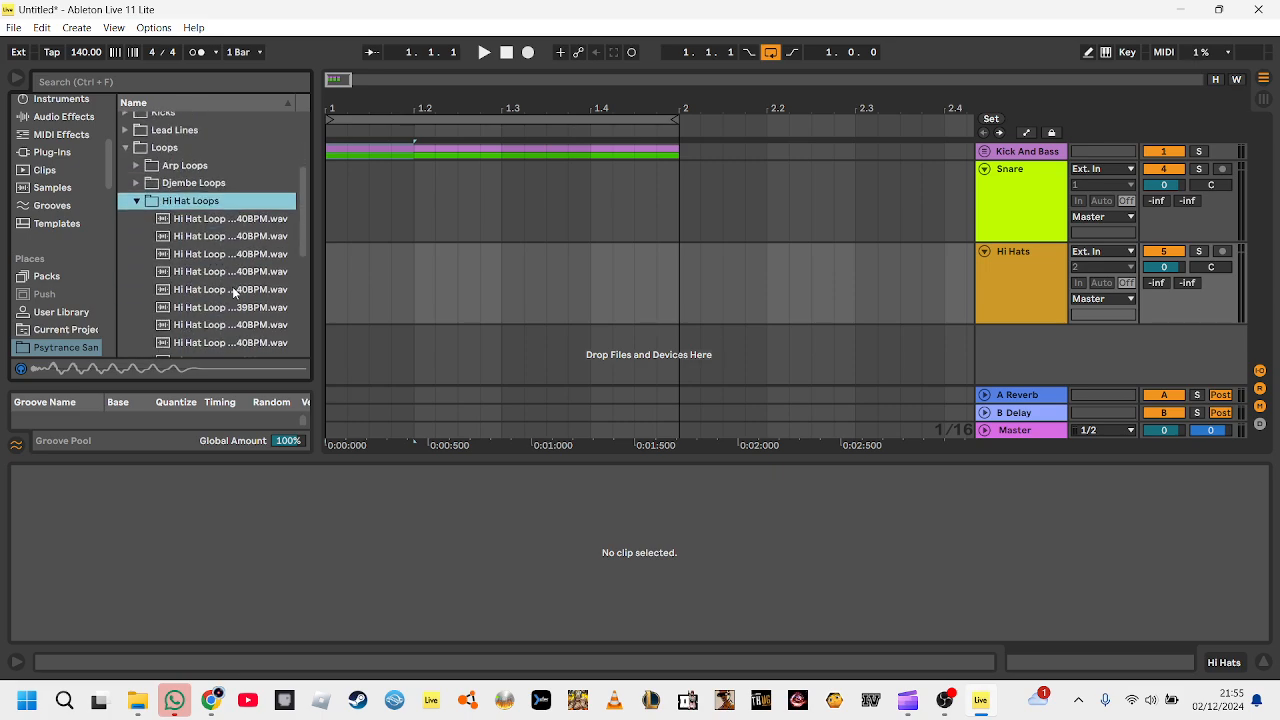
scroll(233, 285, down, 1)
scroll(235, 270, down, 4)
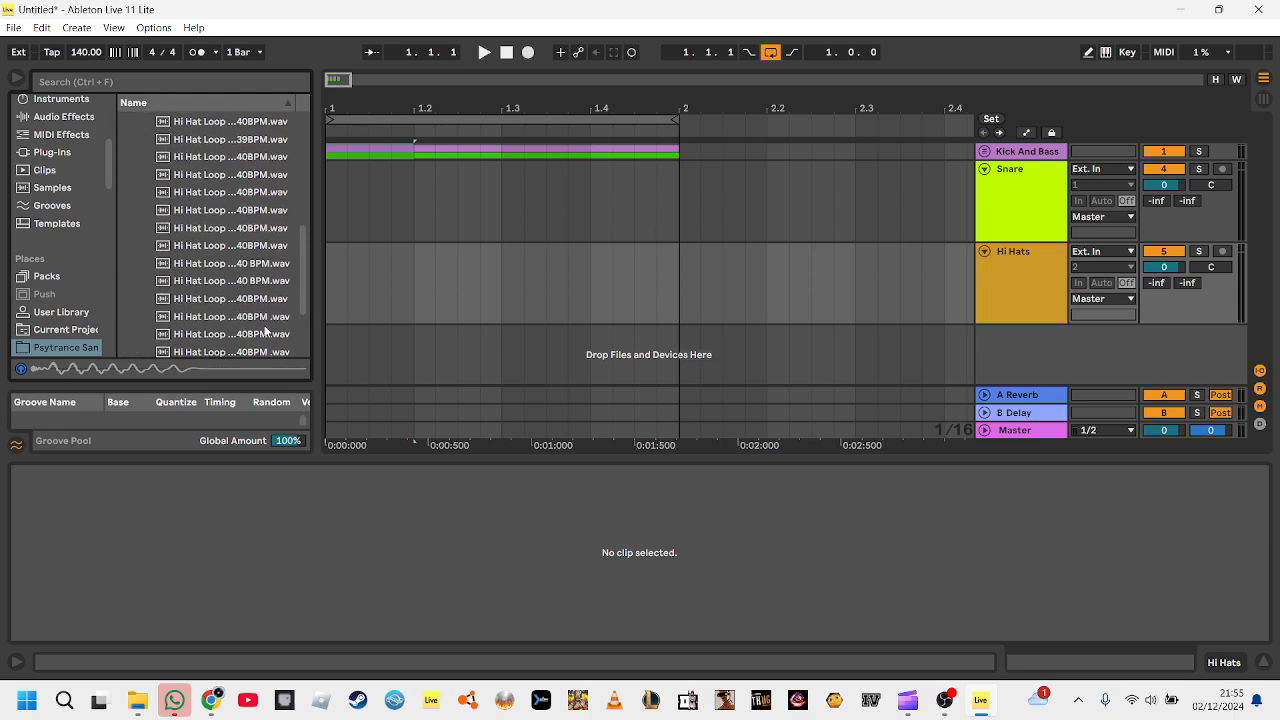
click(260, 299)
drag(320, 312, 335, 272)
- Play back the hi-hat loop together with the kick and bass
key(space)
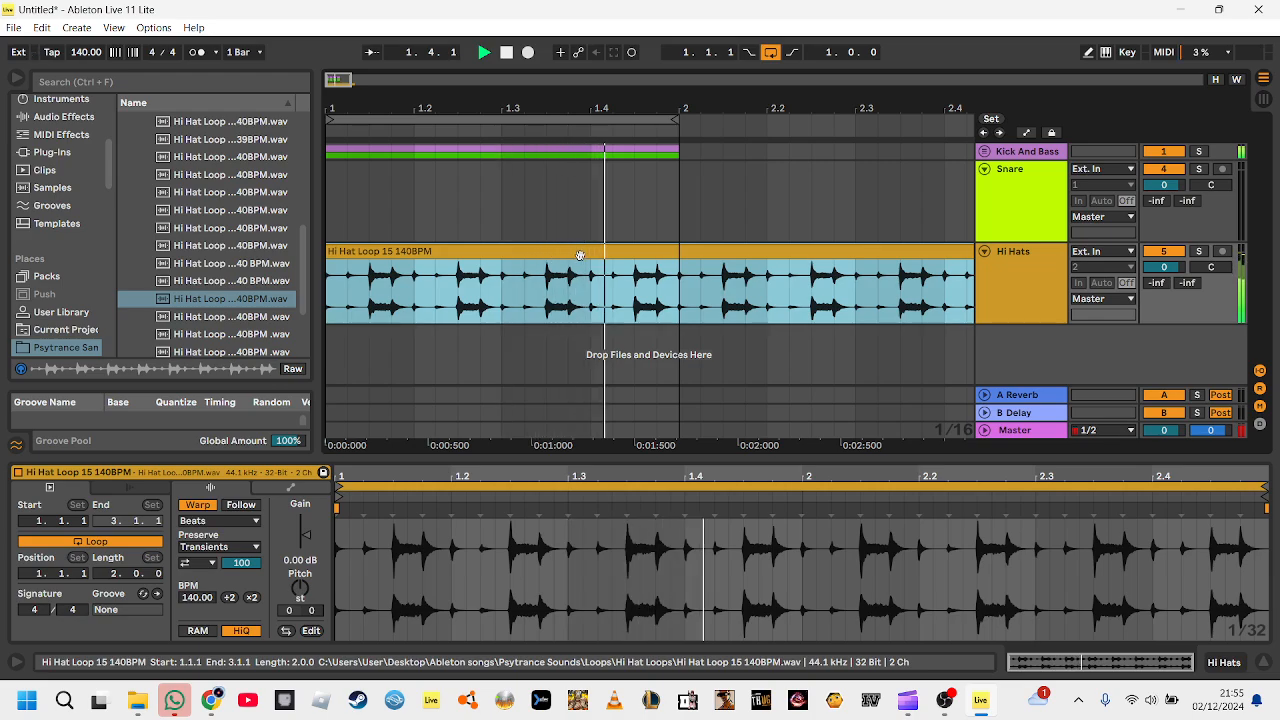
key(space)
key(space)
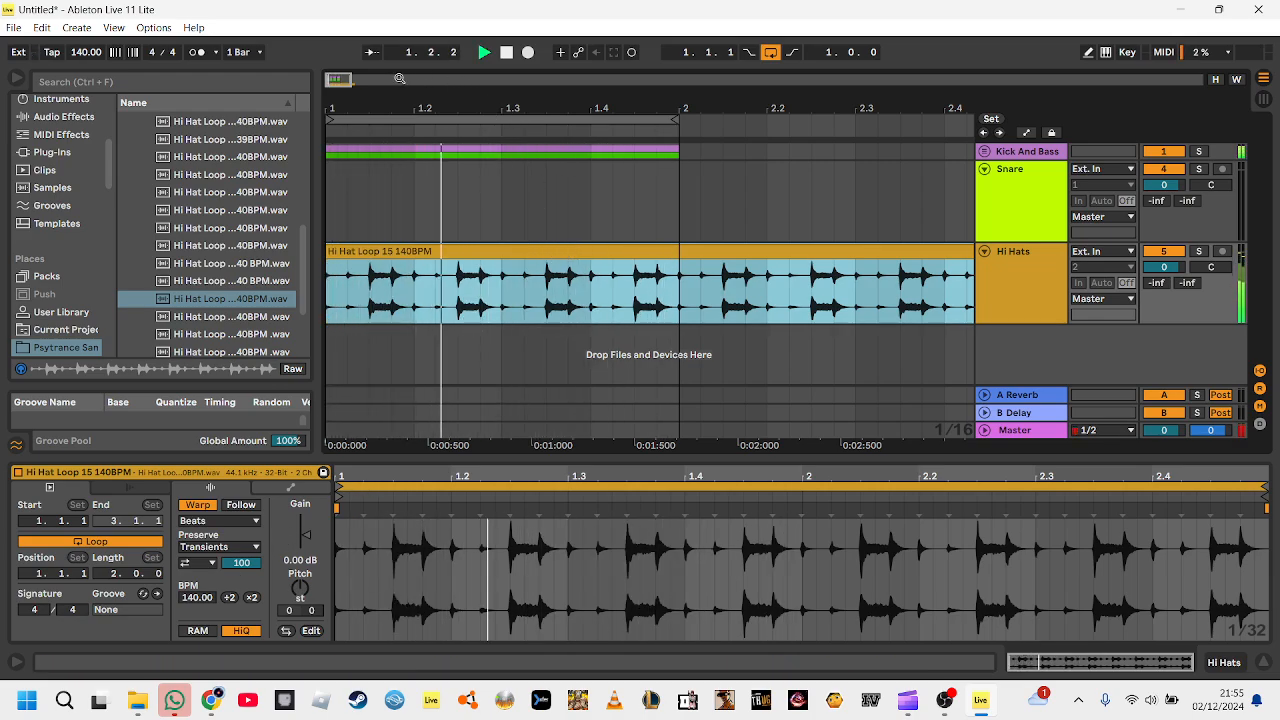
key(space)
- Delete the Hi Hat Loop 15 clip from the Hi Hats track
click(431, 231)
click(415, 220)
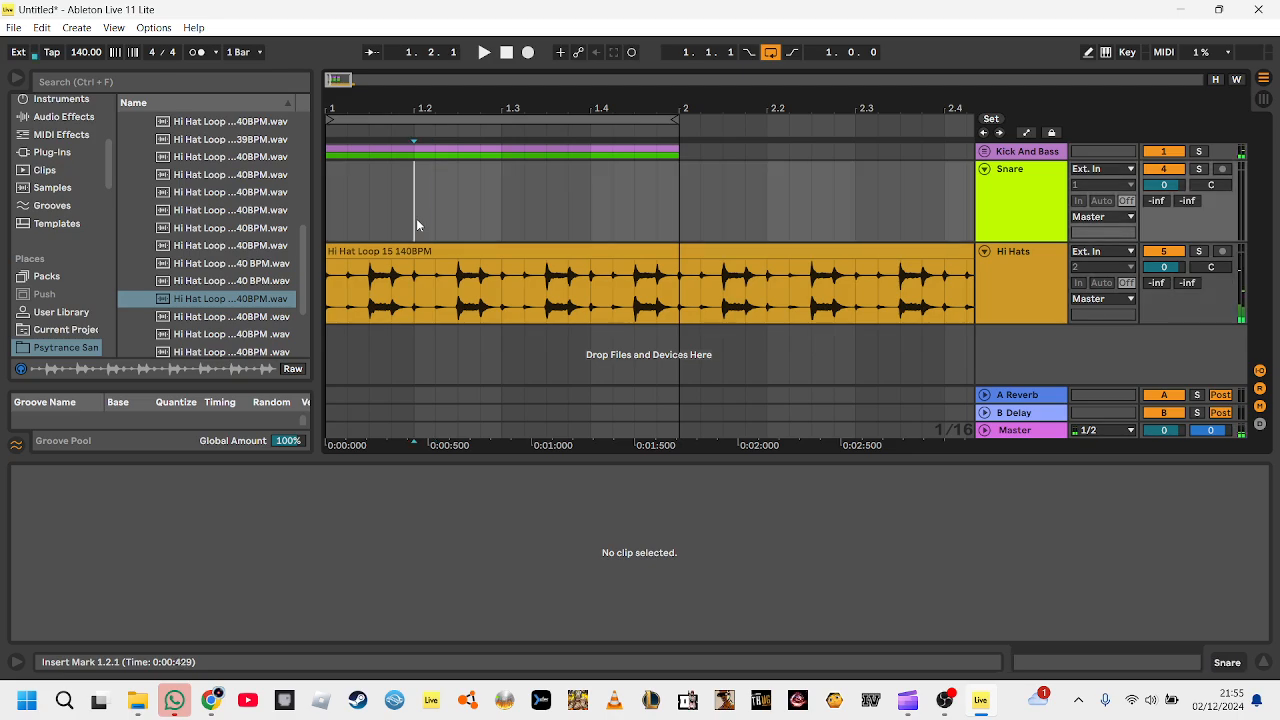
click(392, 250)
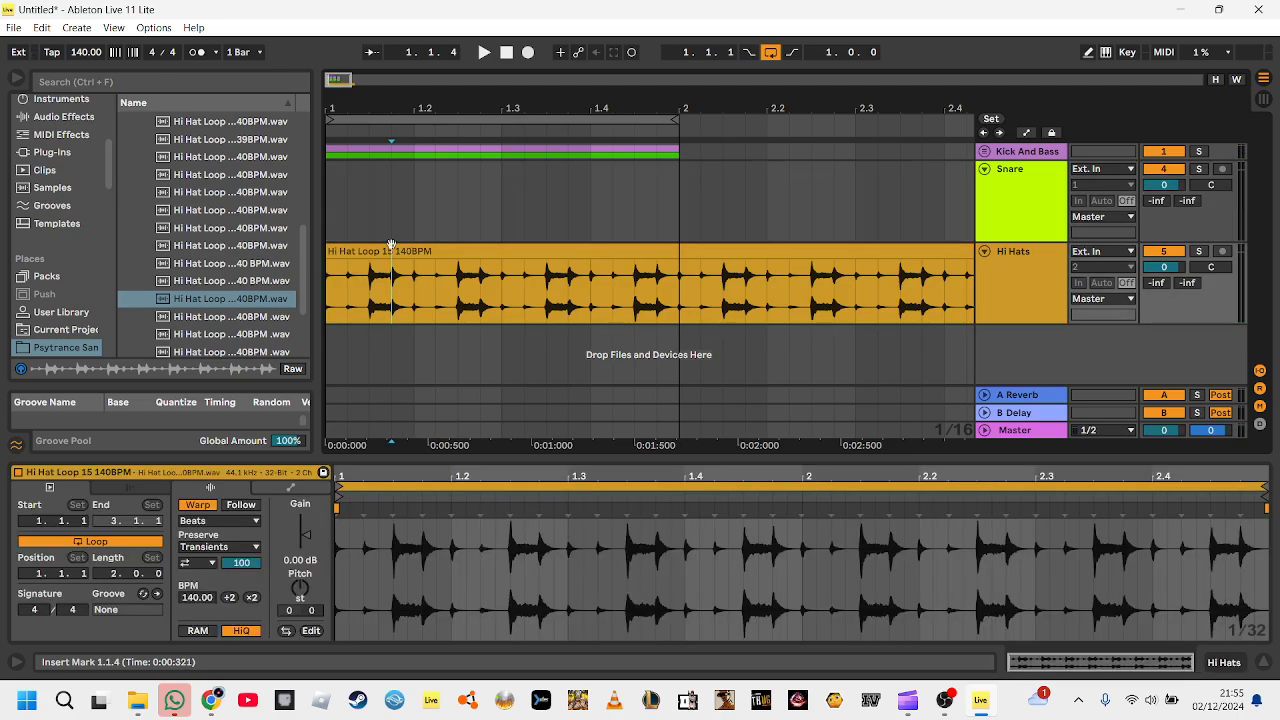
key(Delete)
- Close the Loops folders, open the Snares folder and place Snare - Rancid.wav at beat 1.2 on the Hi Hats track
scroll(137, 213, up, 3)
click(137, 203)
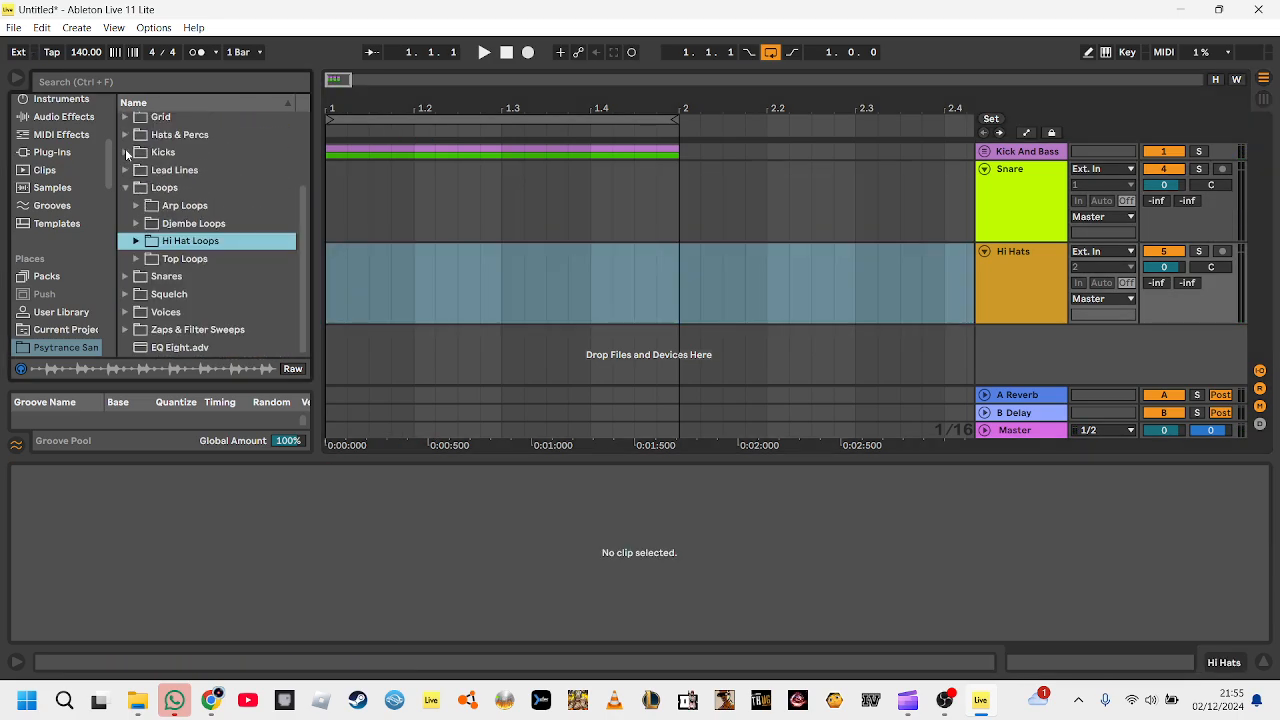
click(126, 186)
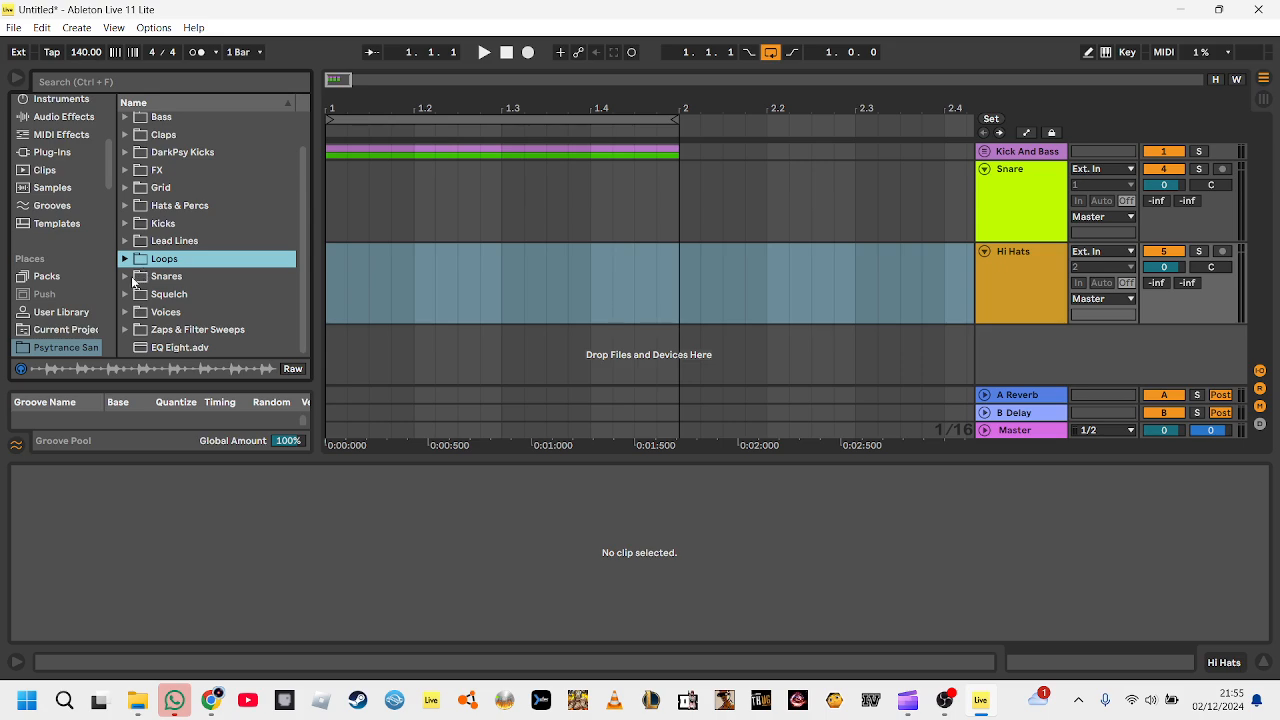
click(126, 277)
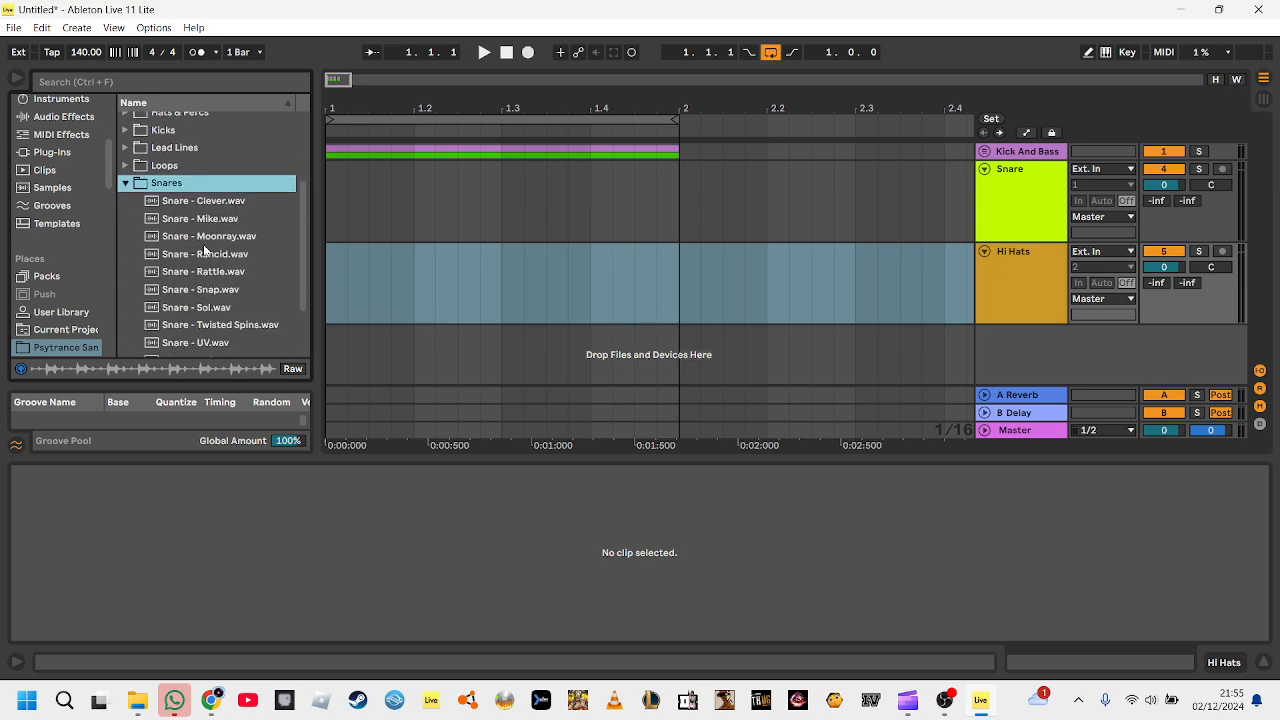
drag(204, 253, 408, 264)
- Expand the Kick And Bass group and play the loop from the first kick to check the second beat
click(985, 152)
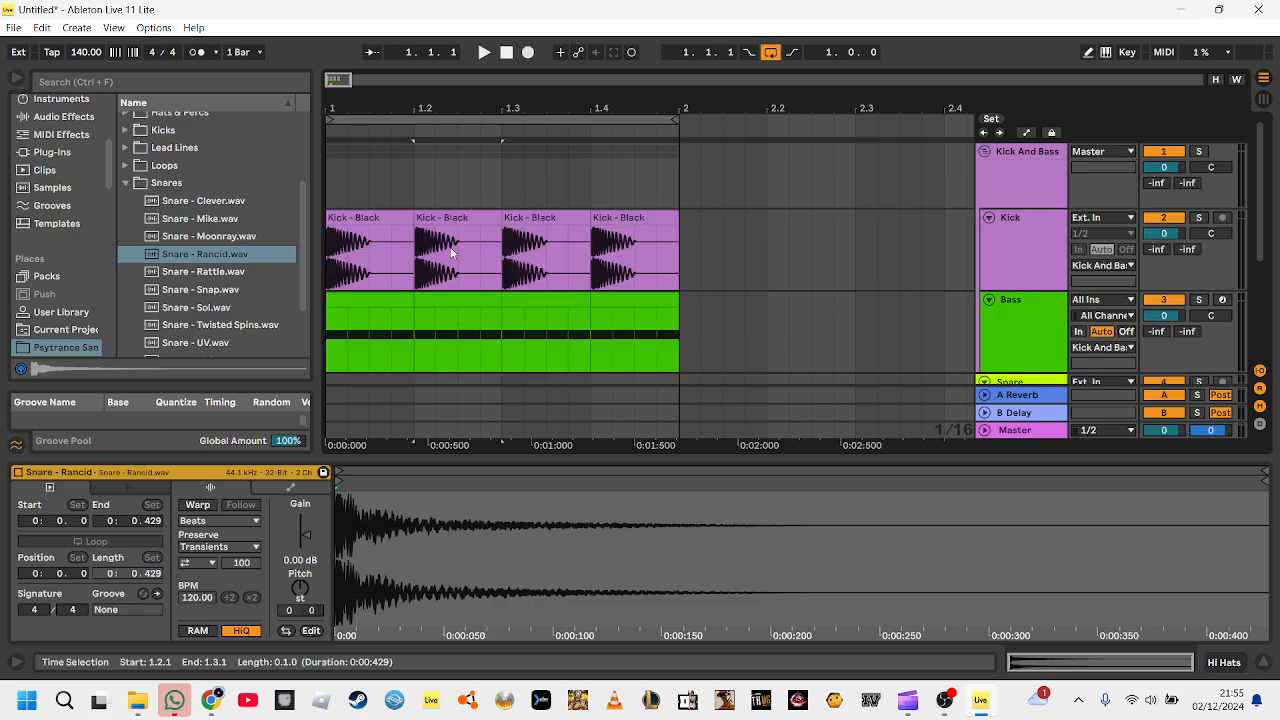
click(372, 228)
key(space)
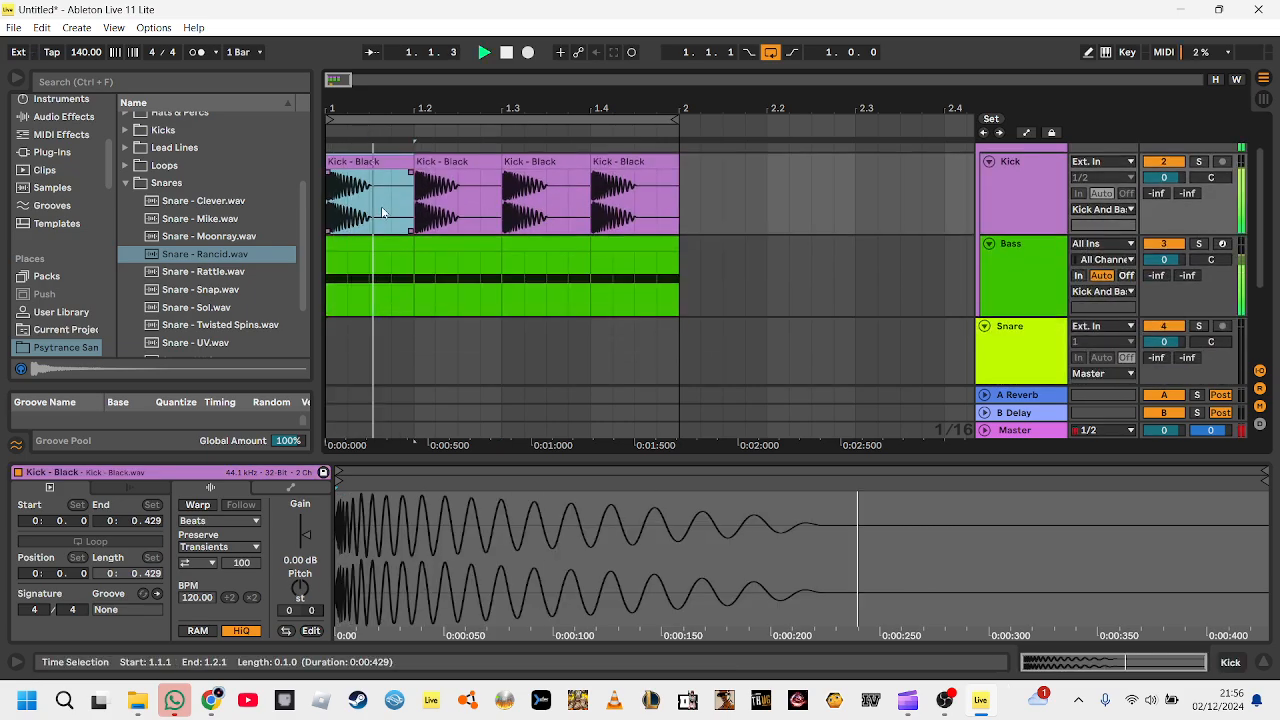
key(space)
scroll(442, 164, down, 1)
click(442, 165)
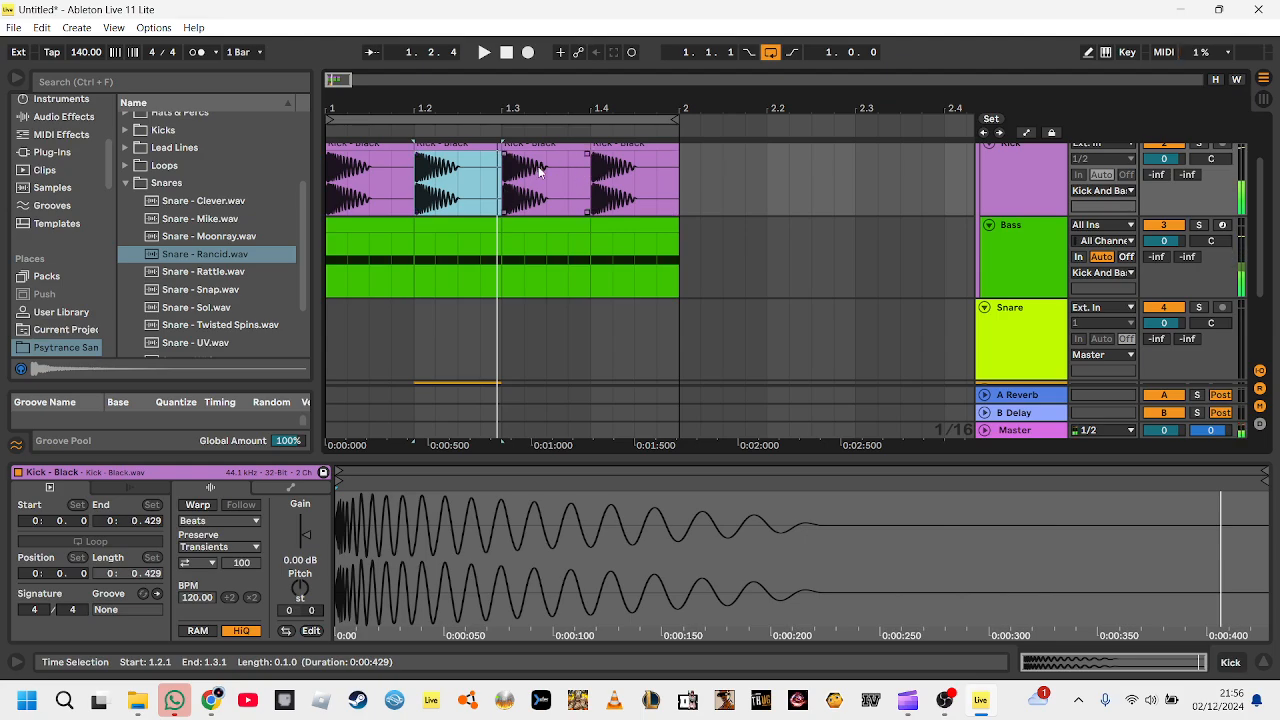
- Duplicate the snare clip twice and delete the copy on beat 3, so snares sit on beats 2 and 4
scroll(523, 298, down, 2)
click(421, 311)
key(ctrl+d)
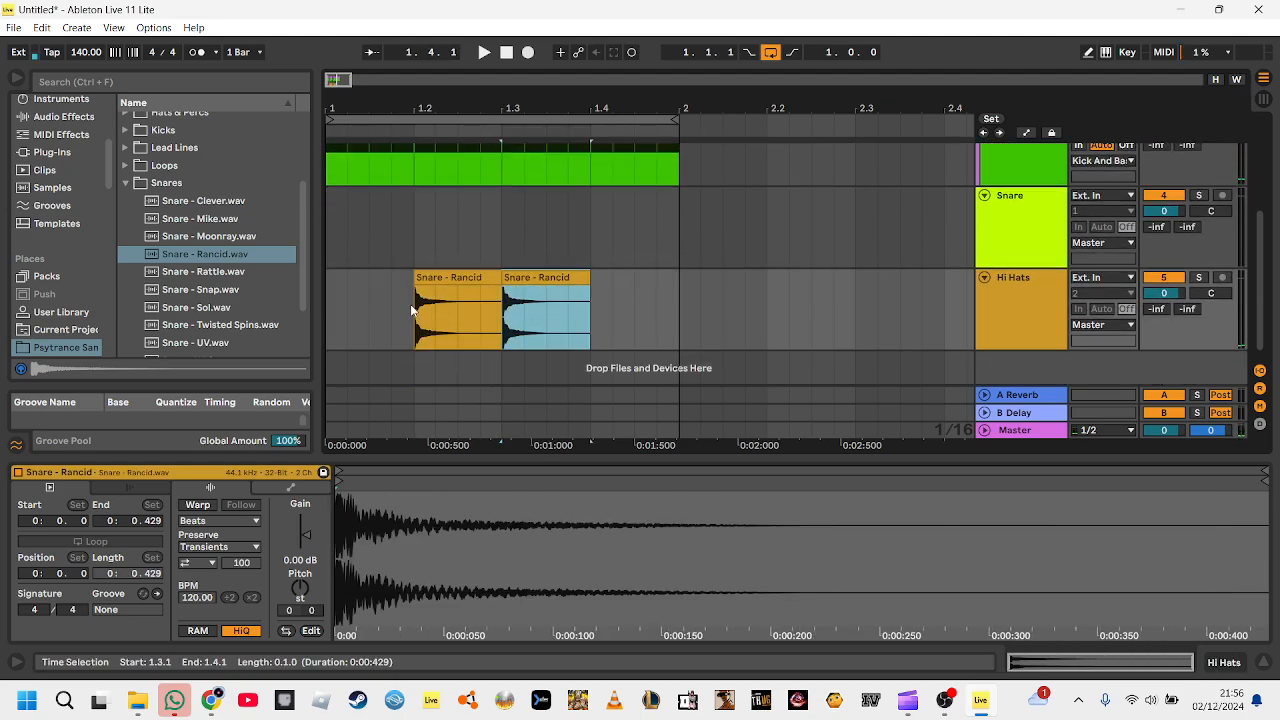
key(ctrl+d)
click(528, 281)
key(Delete)
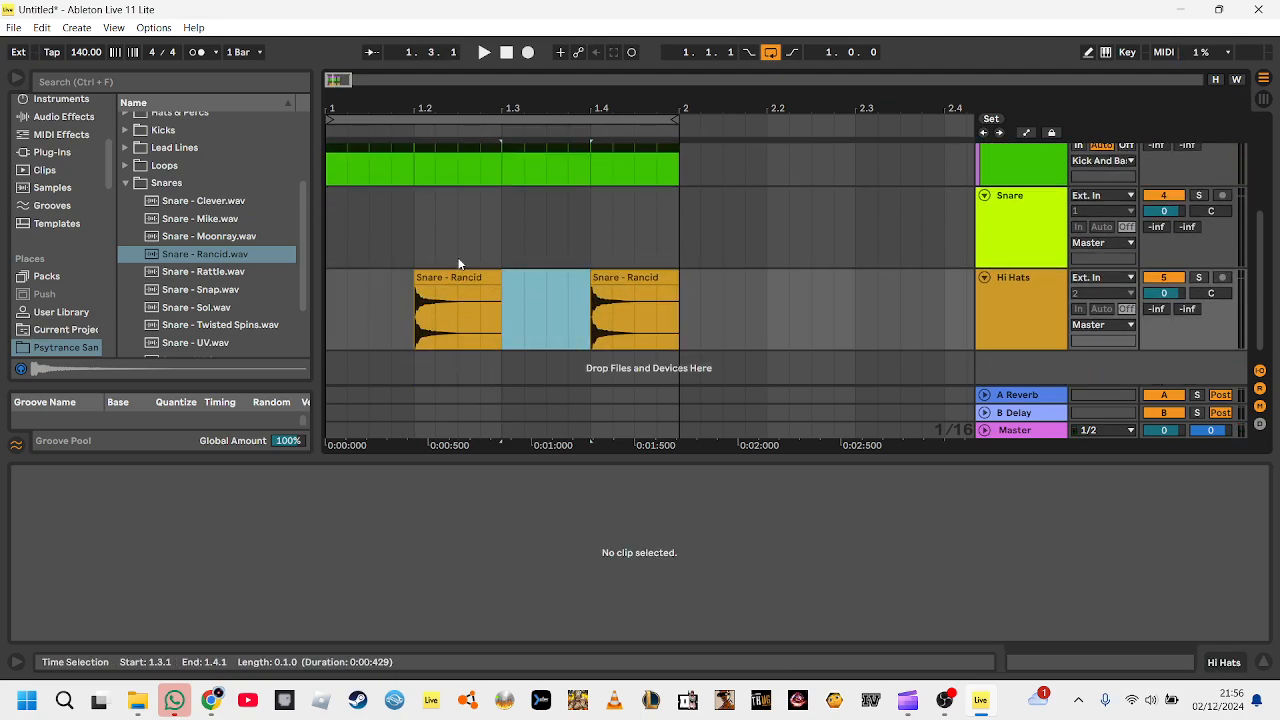
- Play the bar from the start to hear the snares with the kick and bass
click(327, 292)
key(space)
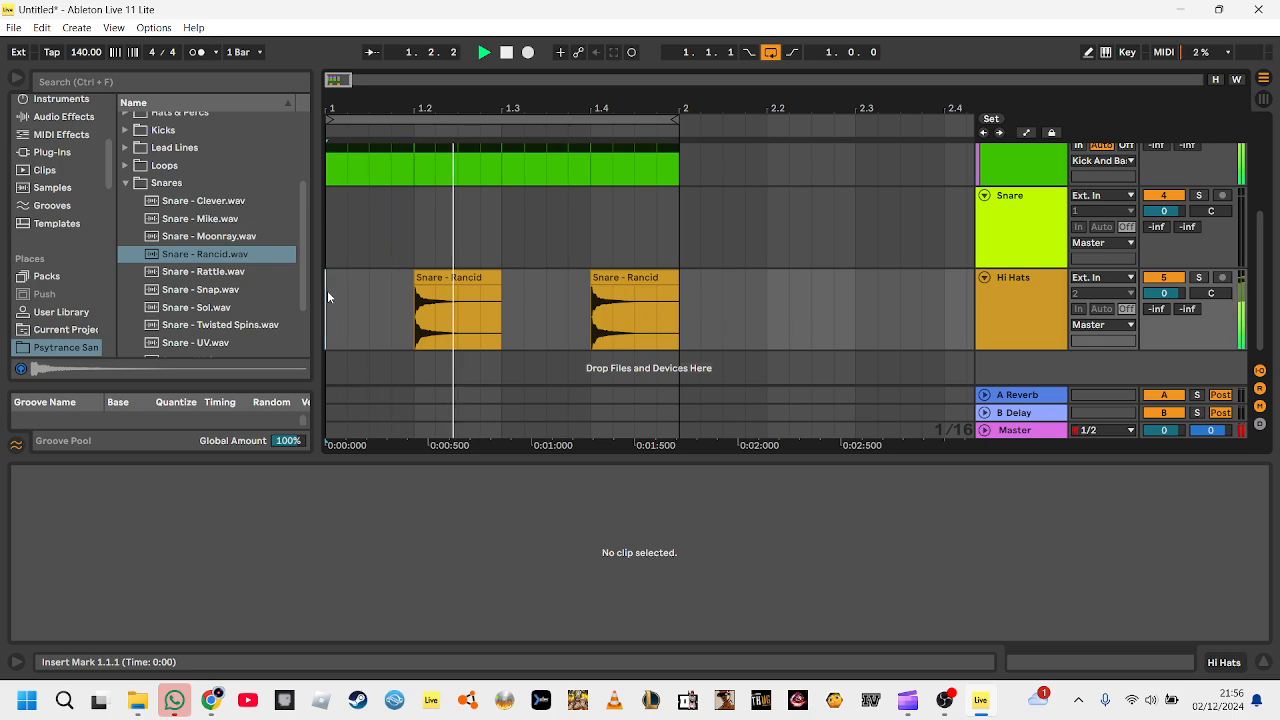
scroll(455, 275, down, 1)
key(space)
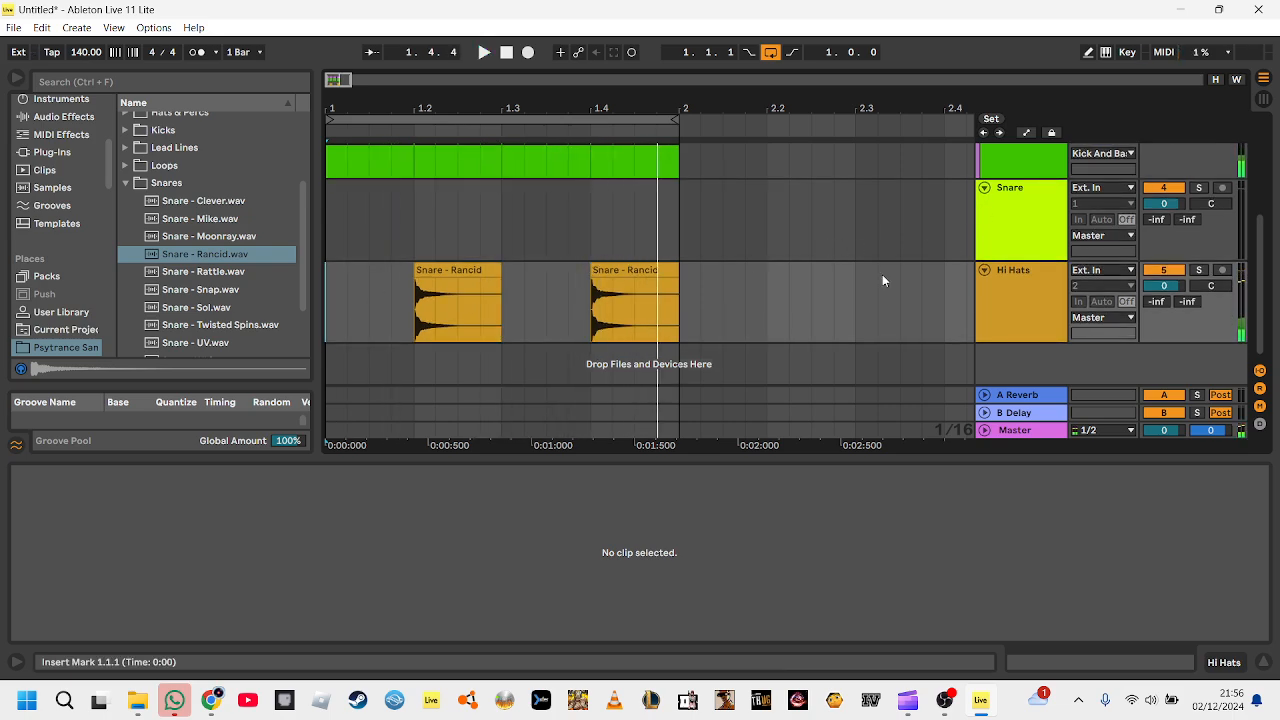
- Move both snare clips up from the Hi Hats track to the Snare track, keeping them on beats 2 and 4
drag(676, 288, 420, 246)
scroll(418, 331, up, 1)
click(418, 331)
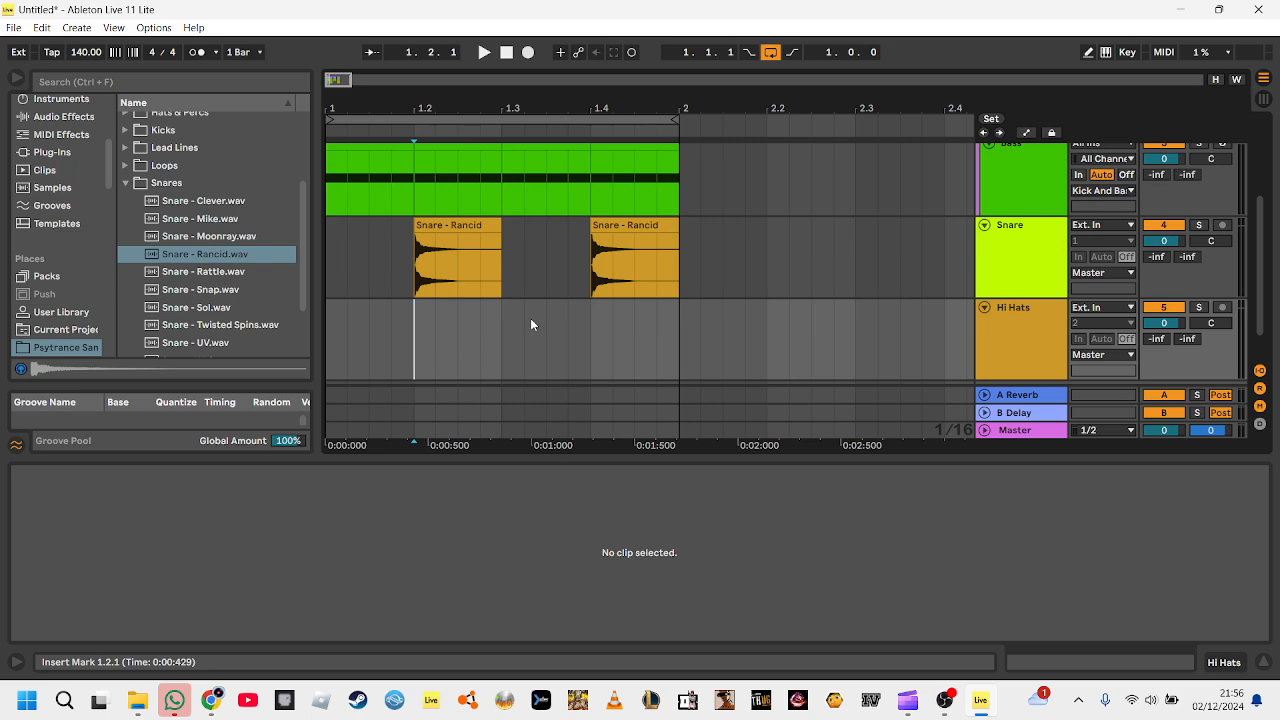
- Place Hi Hat Loop 17 140BPM from the Hi Hat Loops folder at bar 1 of the Hi Hats track and play it back
click(126, 184)
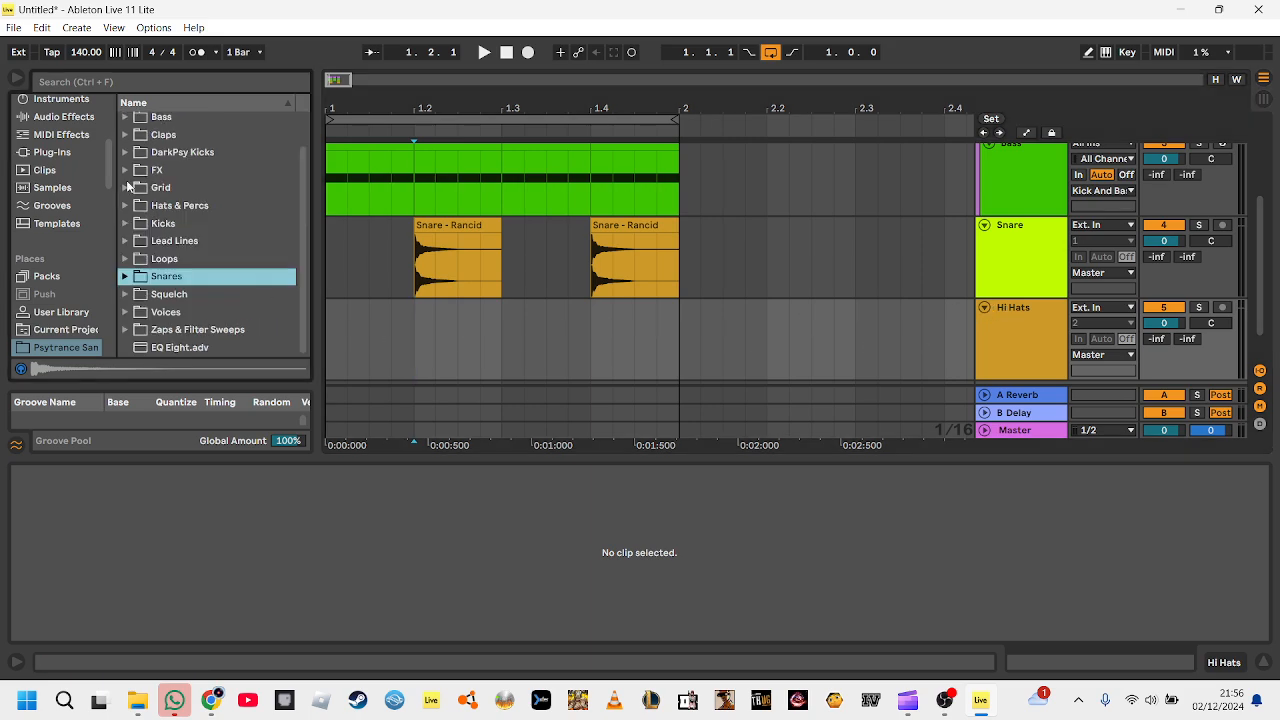
click(126, 259)
scroll(191, 298, down, 1)
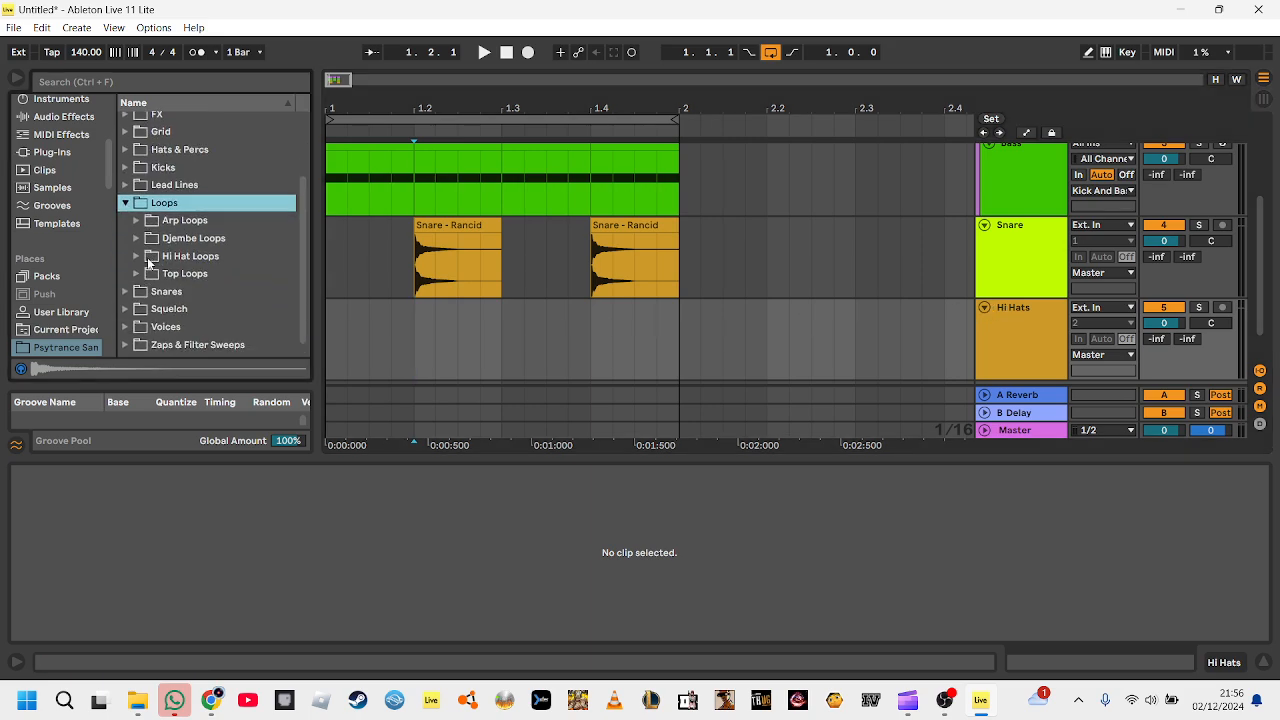
click(148, 260)
click(136, 256)
scroll(213, 300, down, 3)
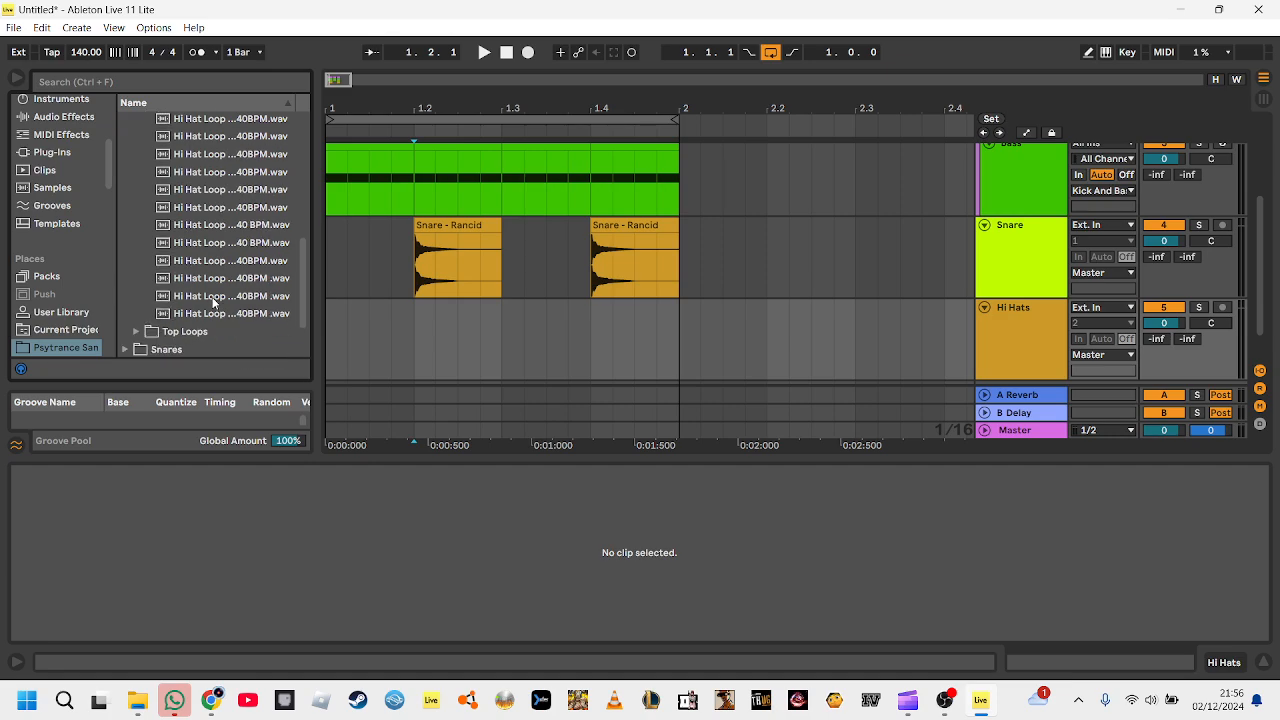
click(209, 315)
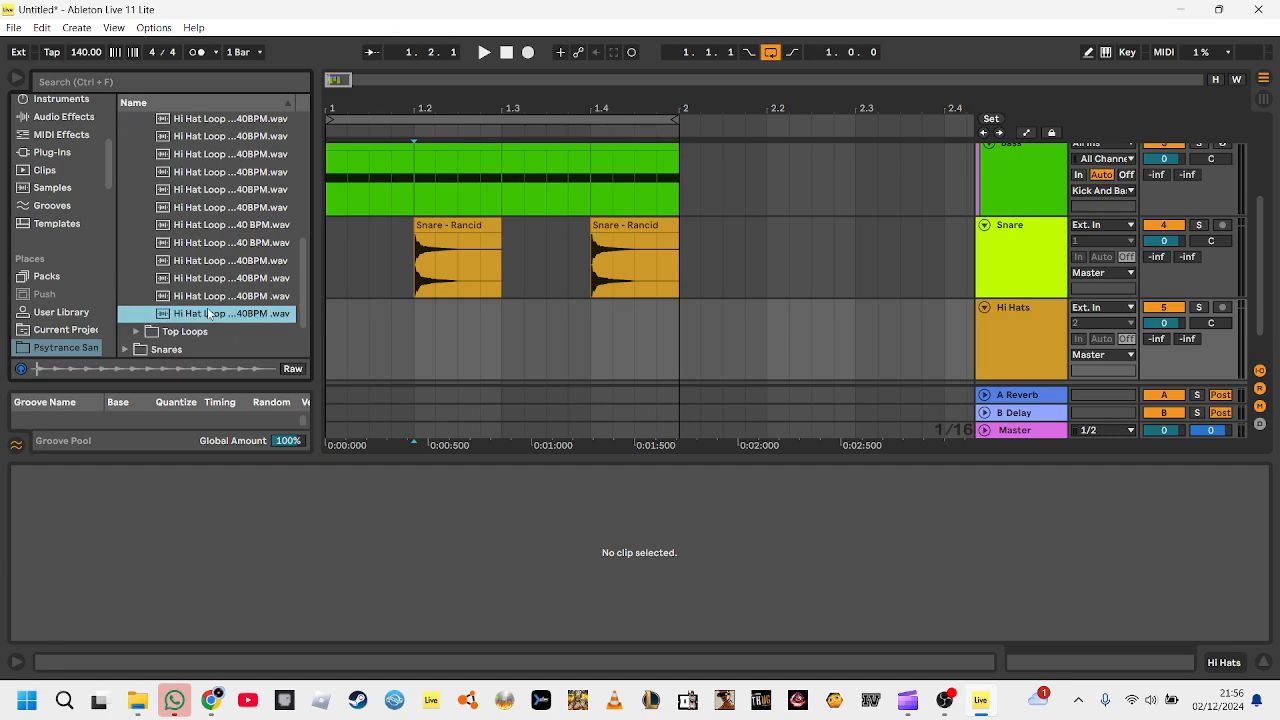
drag(213, 317, 350, 340)
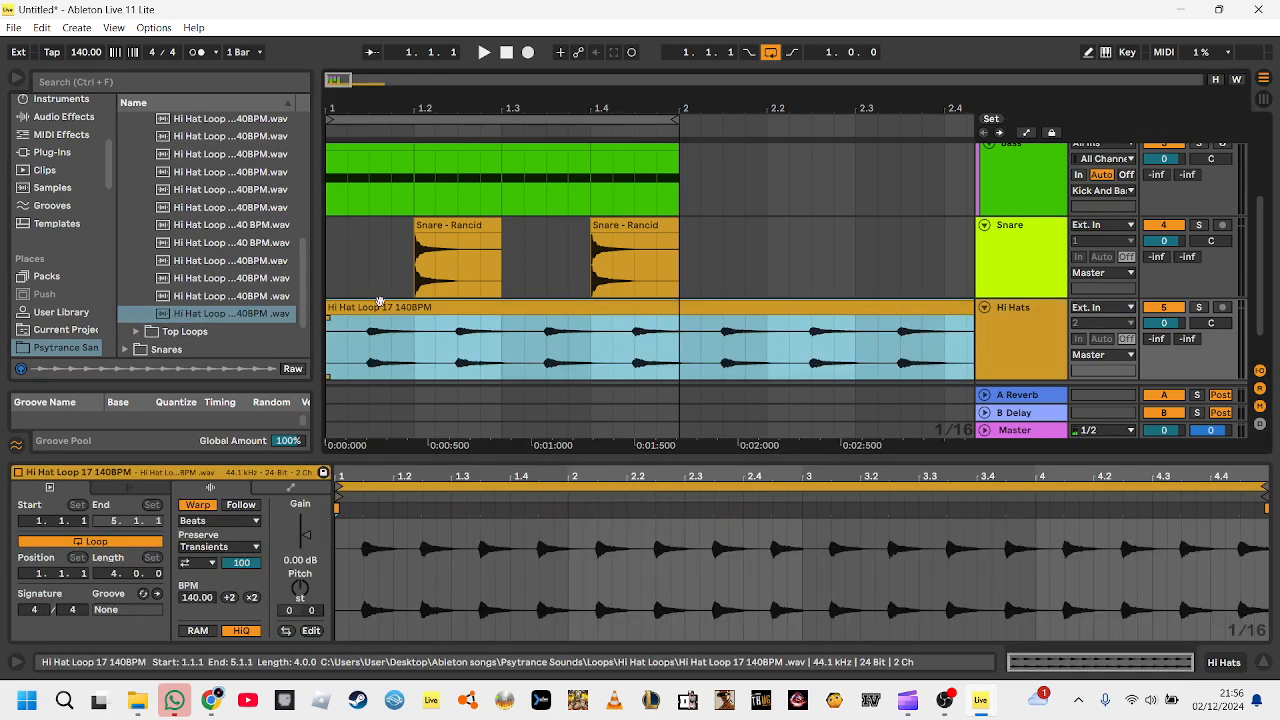
key(space)
key(space)
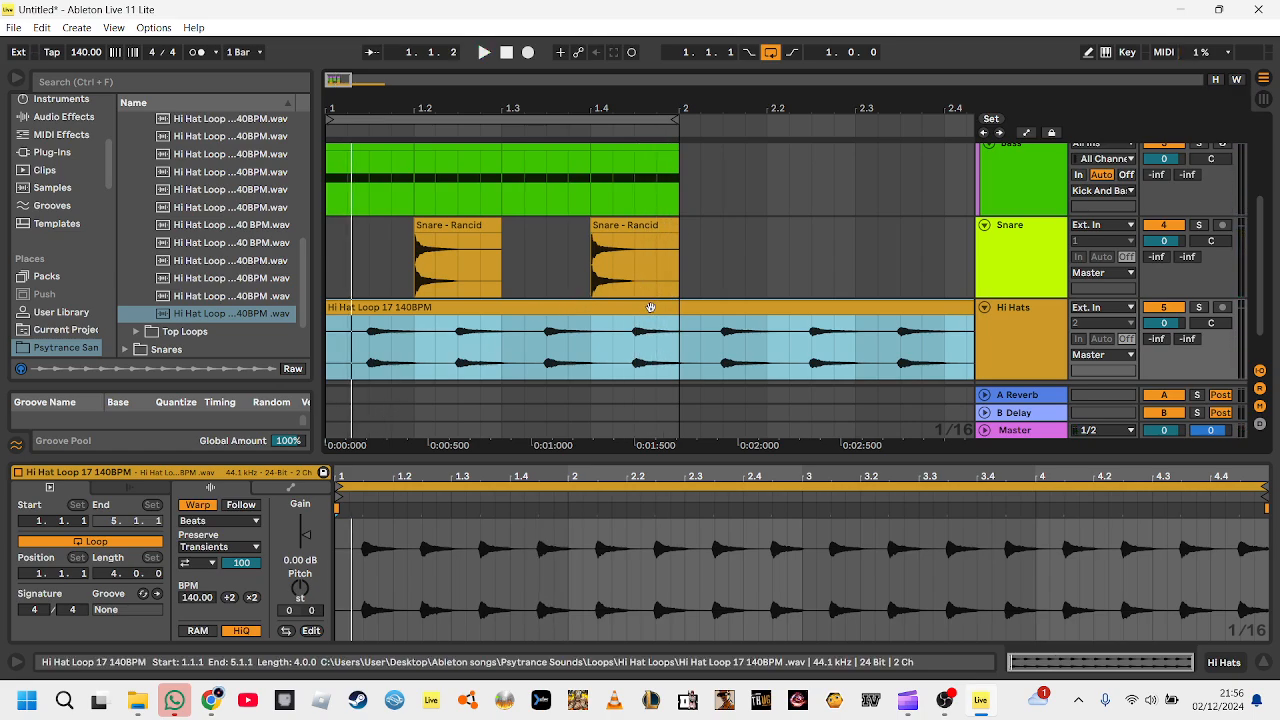
- Extend the arrangement loop to four bars, ending at bar 5 with the hi-hat clip
drag(350, 80, 355, 162)
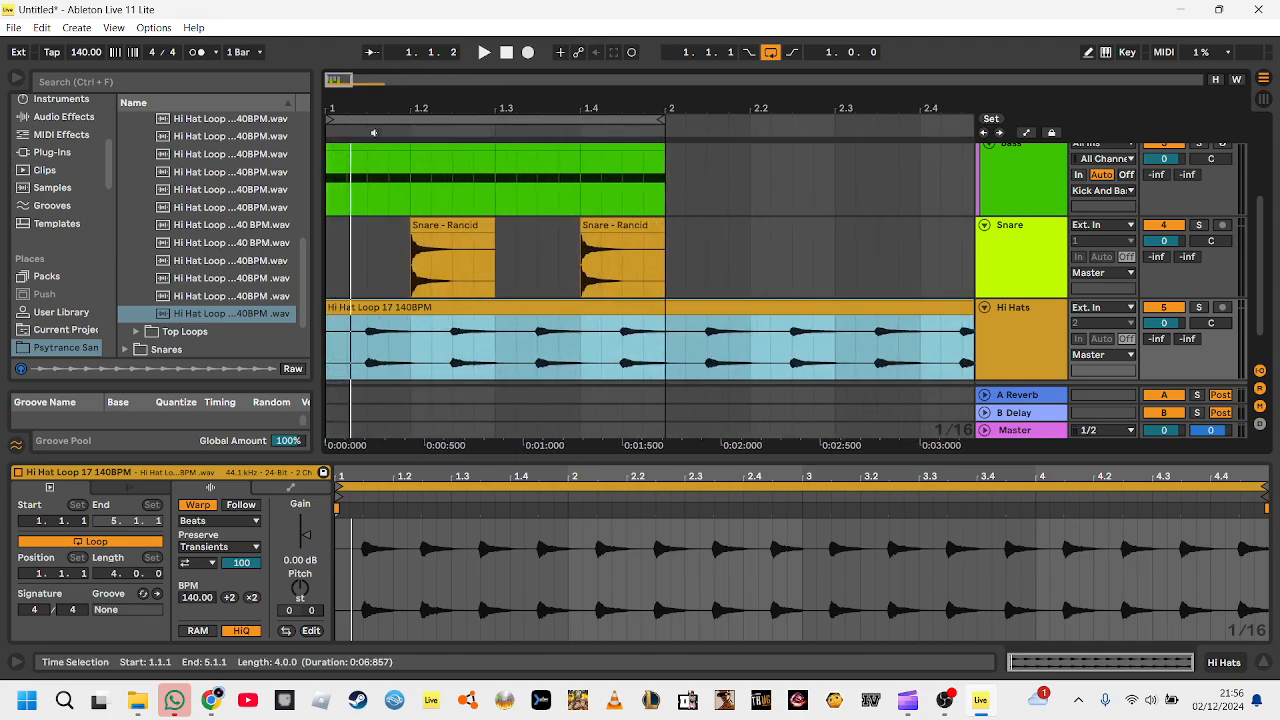
drag(349, 82, 468, 128)
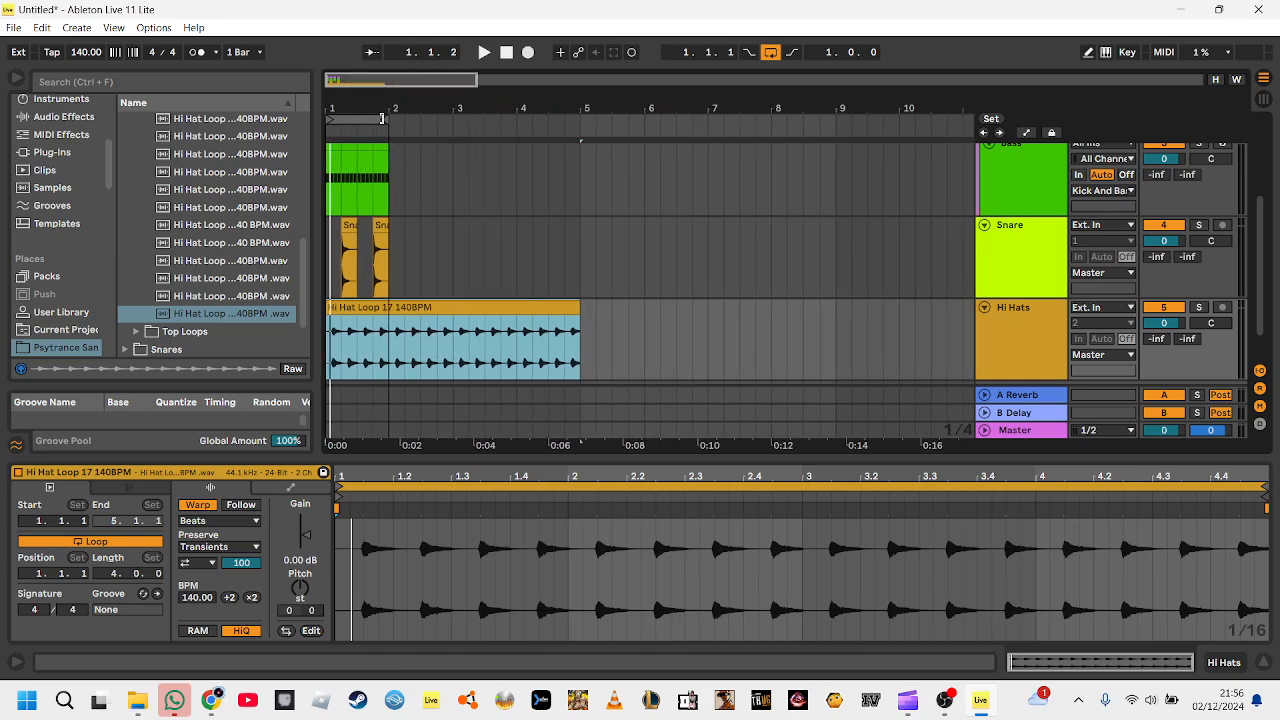
drag(387, 121, 574, 125)
- Duplicate the one-bar kick and bass pattern three times to fill the four-bar loop
scroll(474, 222, up, 1)
scroll(474, 191, up, 3)
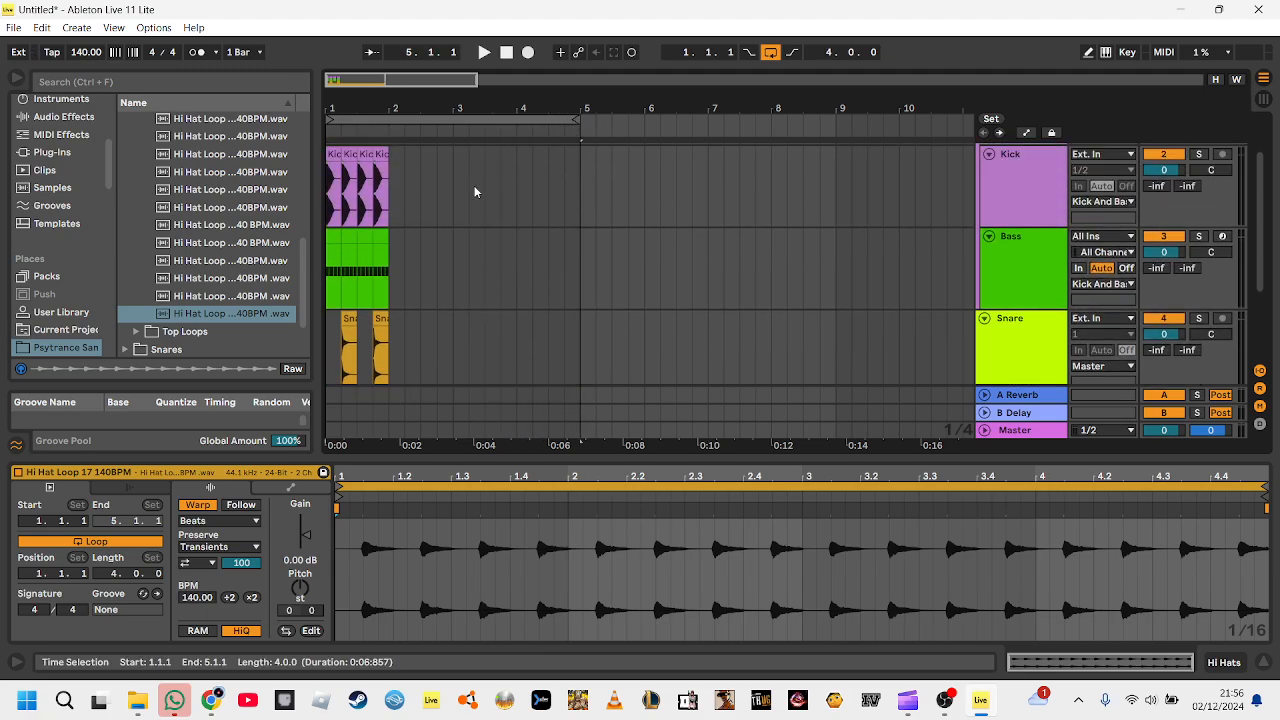
drag(389, 222, 327, 317)
key(ctrl+d)
key(ctrl+d)
key(ctrl+d)
- Duplicate the one-bar snare pattern three times to fill the four-bar loop
scroll(410, 292, down, 2)
key(ctrl+d)
key(ctrl+d)
key(ctrl+d)
scroll(336, 304, down, 1)
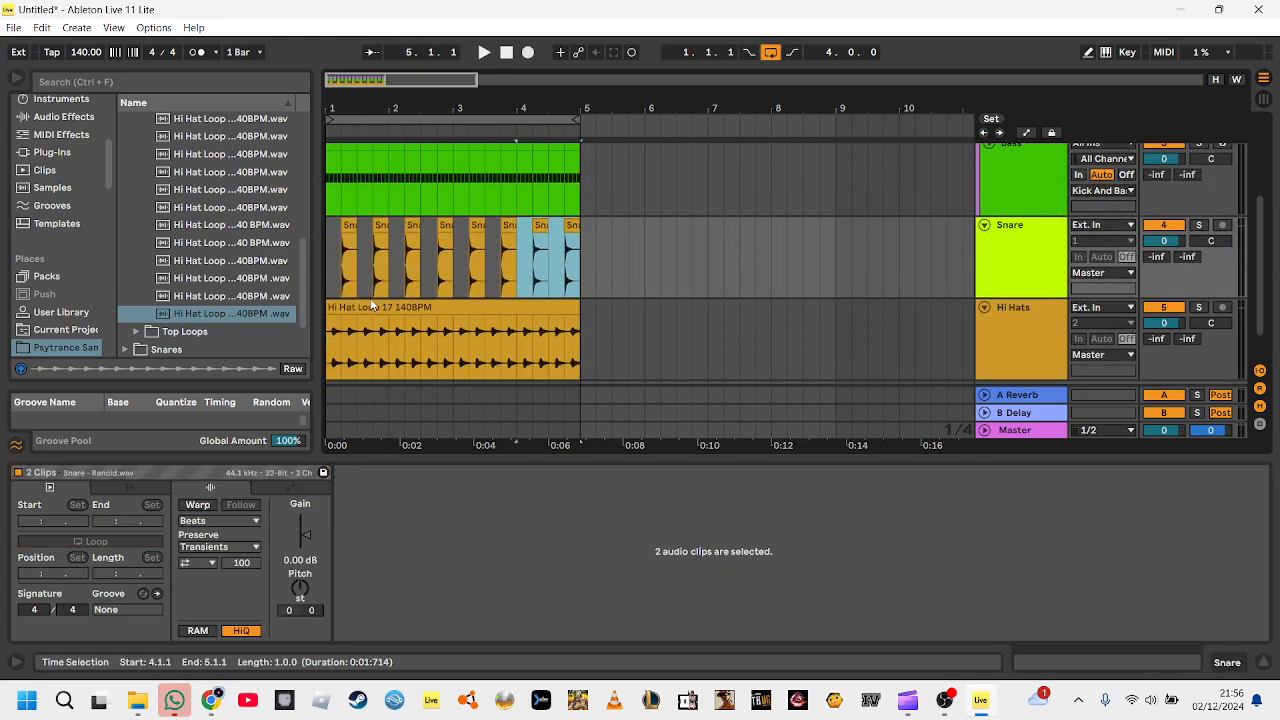
- Play back the four-bar loop with the kick, bass, snare and hi-hat parts
click(364, 304)
key(space)
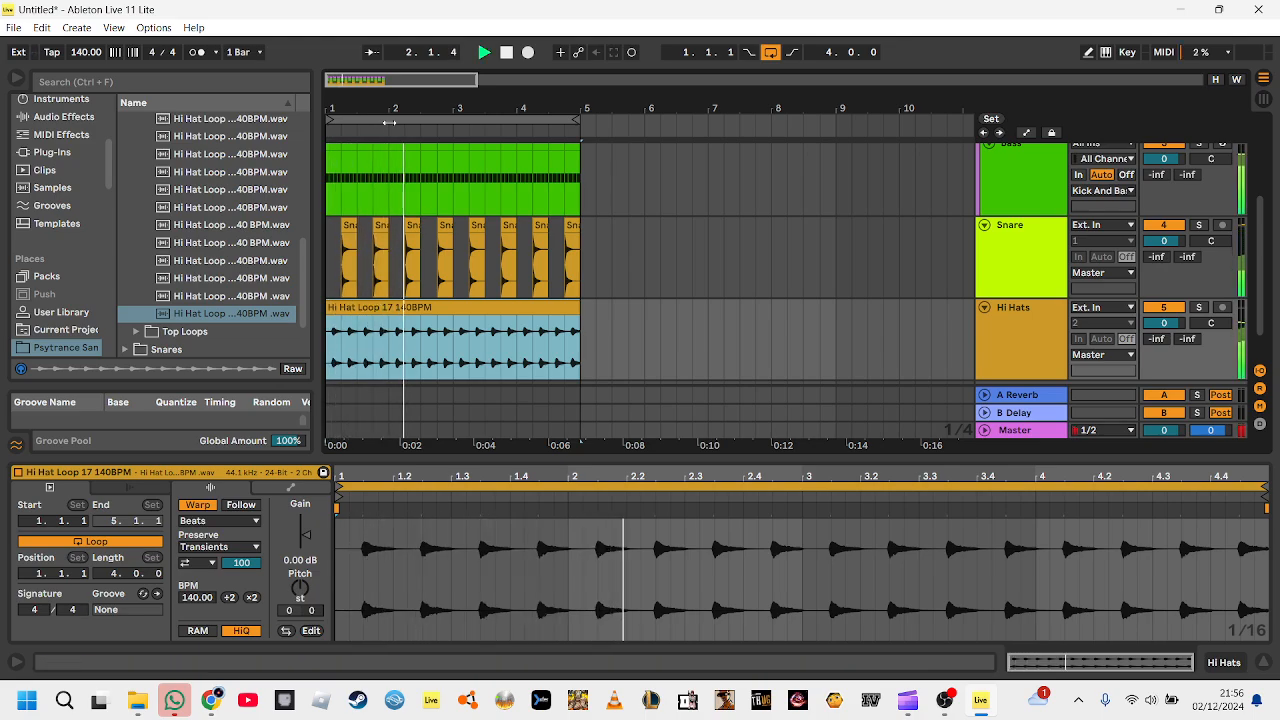
- Insert a new audio track below the Hi Hats track and name it Lead Lines
scroll(395, 265, down, 1)
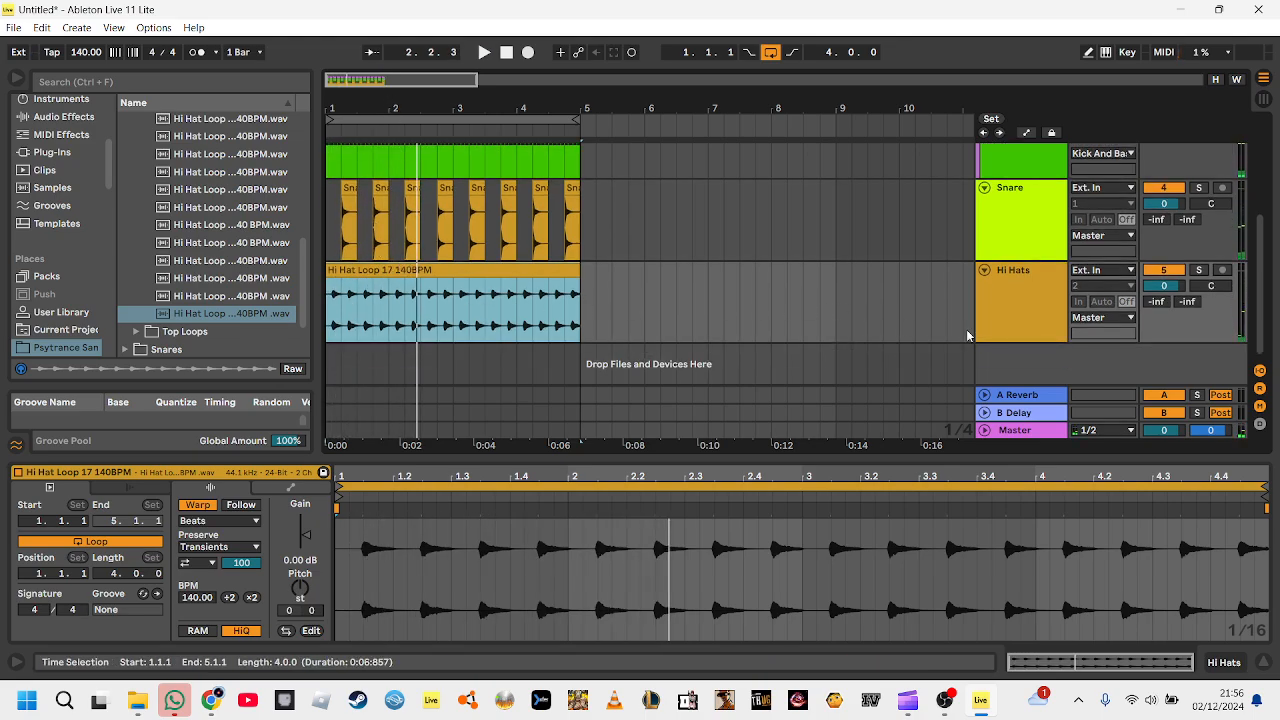
right_click(1024, 368)
click(1046, 371)
right_click(1048, 372)
click(1058, 381)
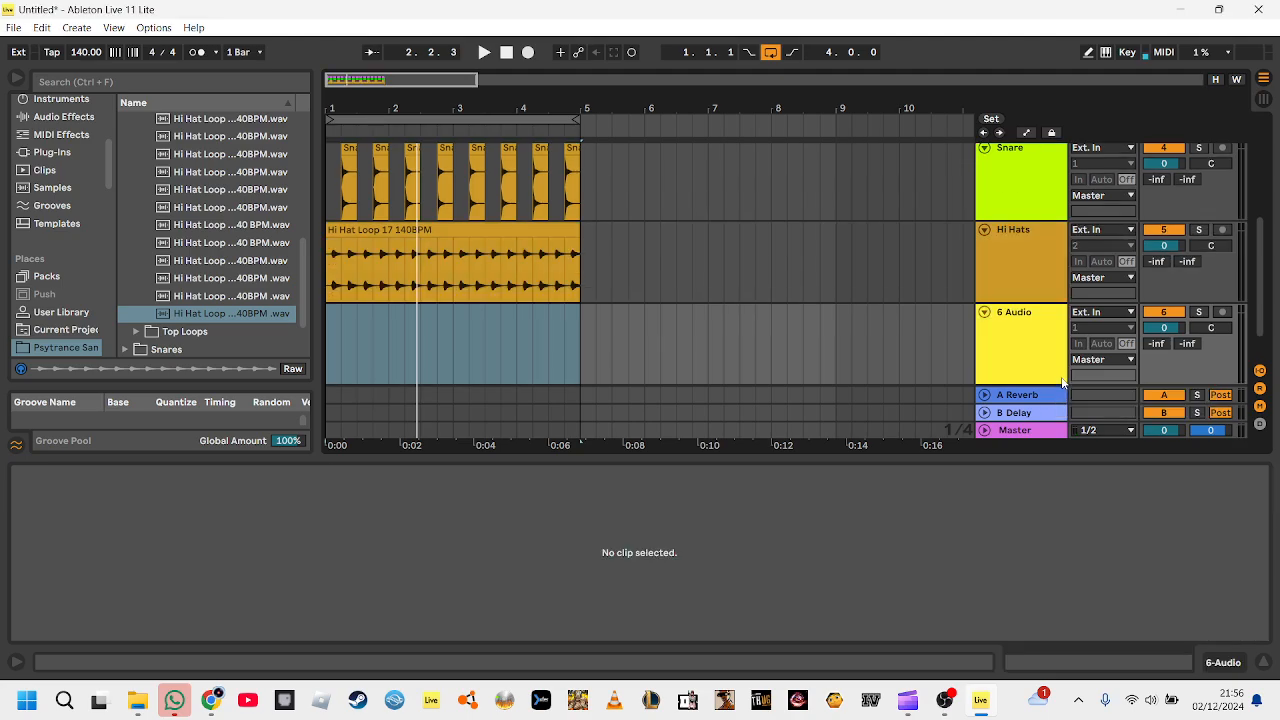
right_click(1056, 350)
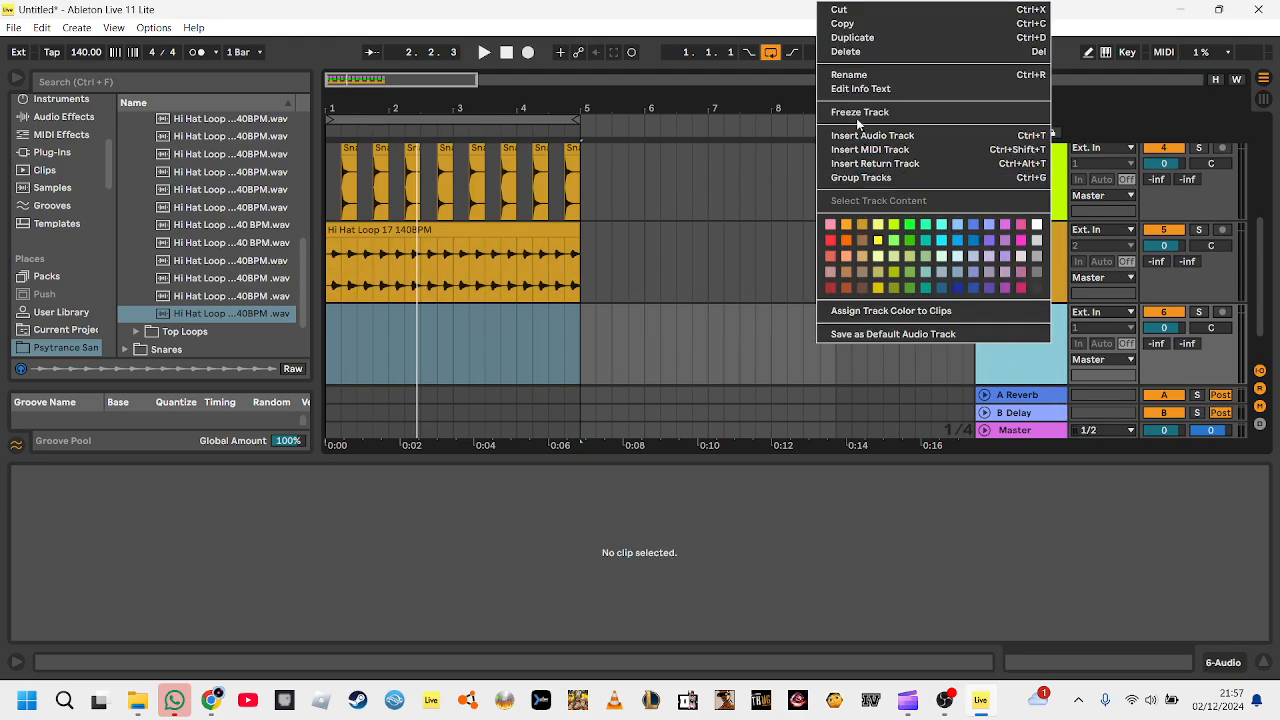
click(845, 74)
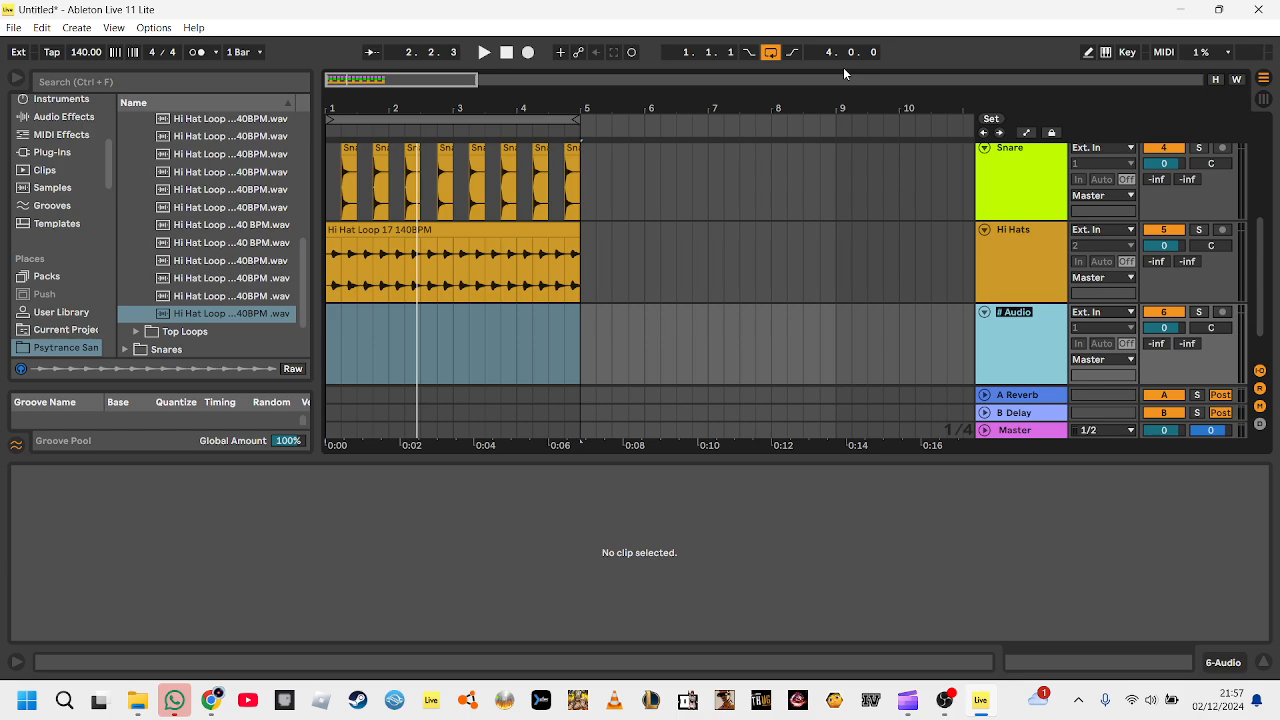
text(Lead Lines)
key(Return)
- Place Zap Line 1 140 BPM from the Lead Lines sample folder at bar 1 of the Lead Lines track
scroll(197, 172, up, 3)
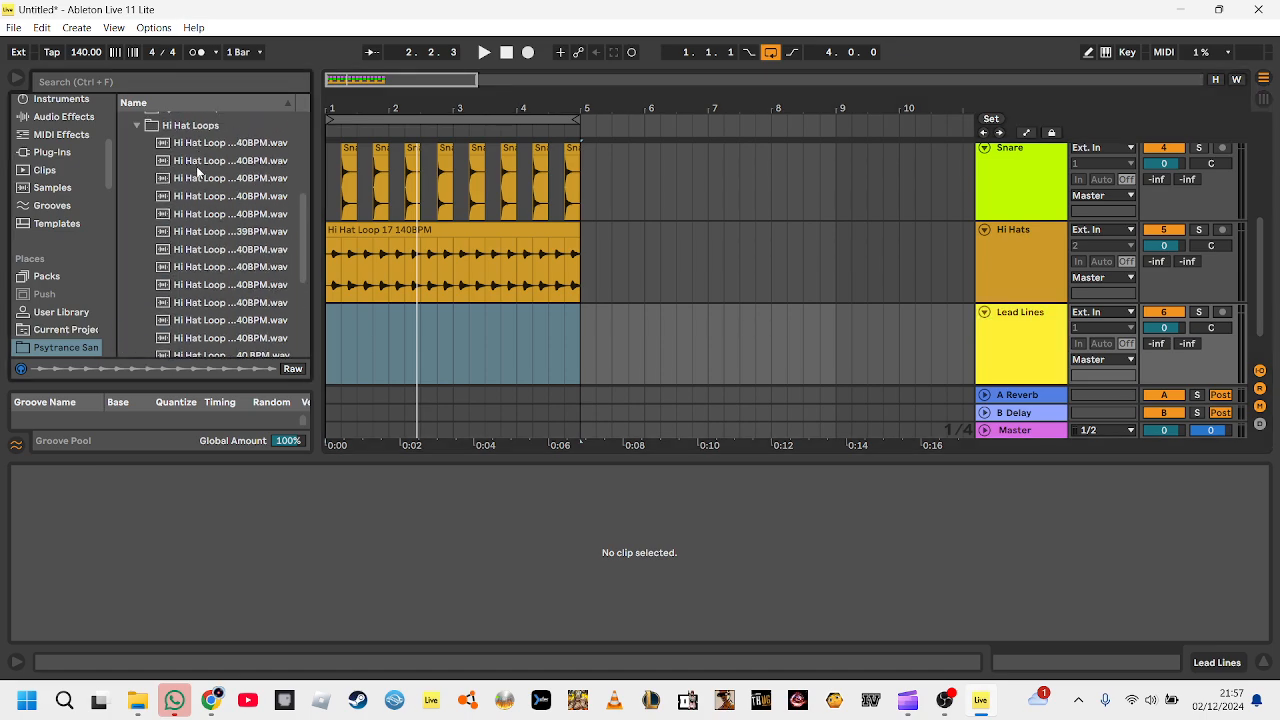
scroll(197, 172, up, 3)
click(140, 183)
click(123, 189)
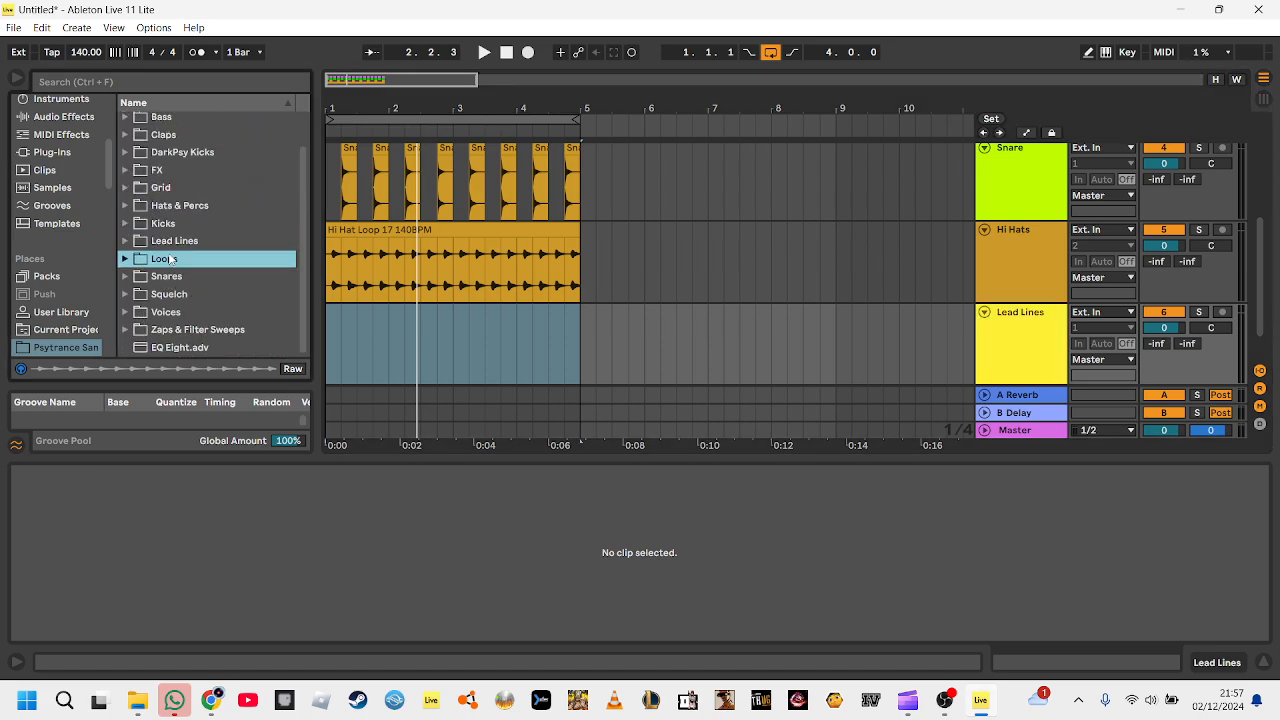
click(140, 243)
scroll(170, 268, down, 6)
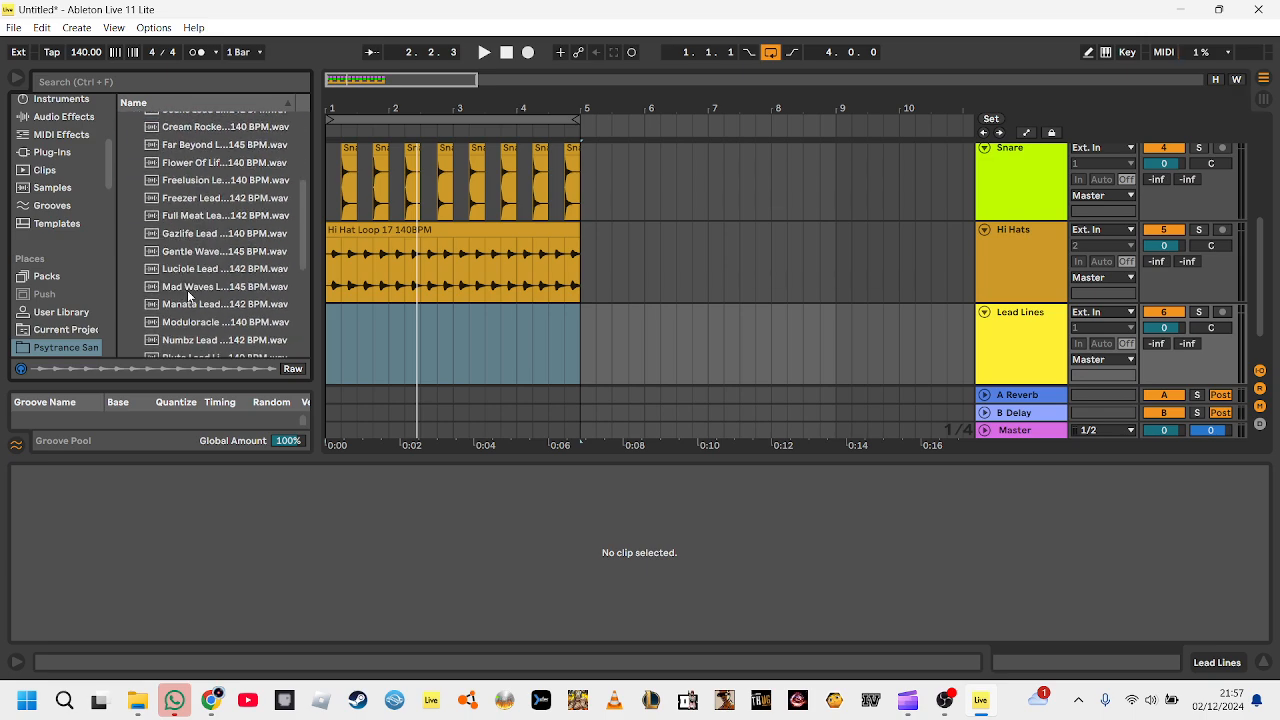
click(179, 244)
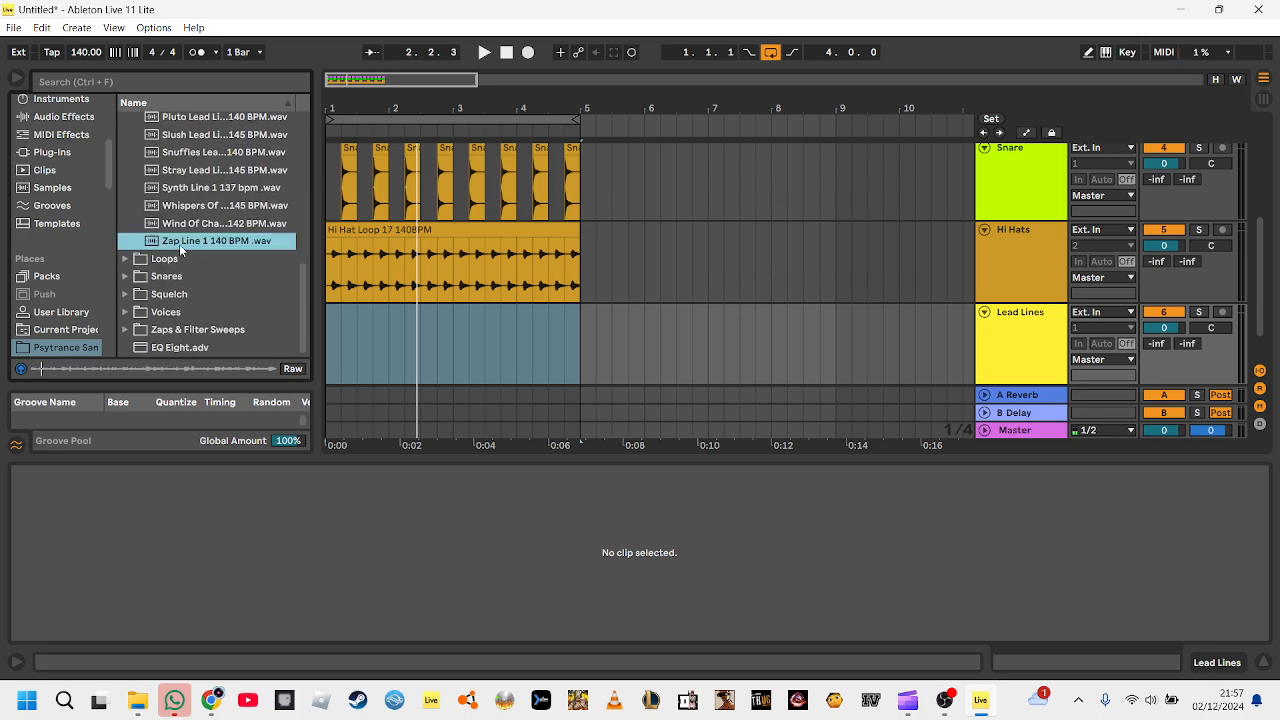
drag(179, 244, 328, 339)
scroll(433, 354, up, 1)
scroll(435, 354, down, 1)
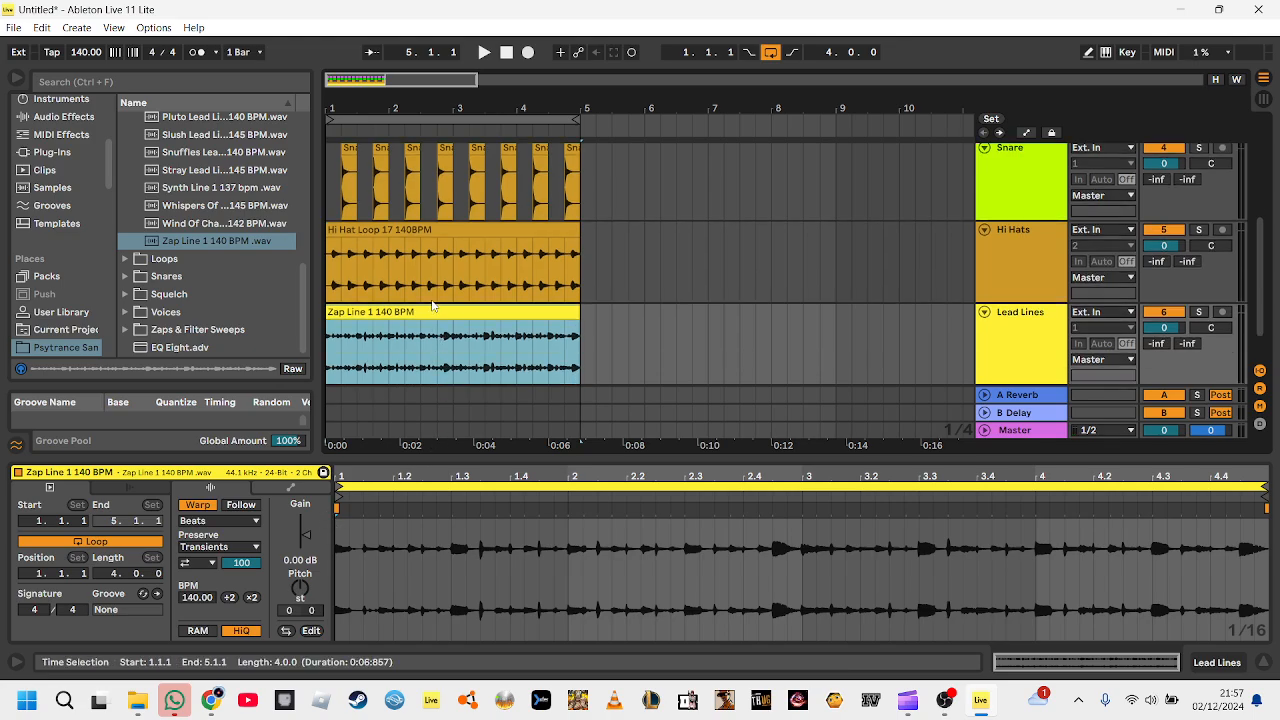
- Browse the other lead line samples and preview Synth Line 1 137 bpm
scroll(203, 249, up, 1)
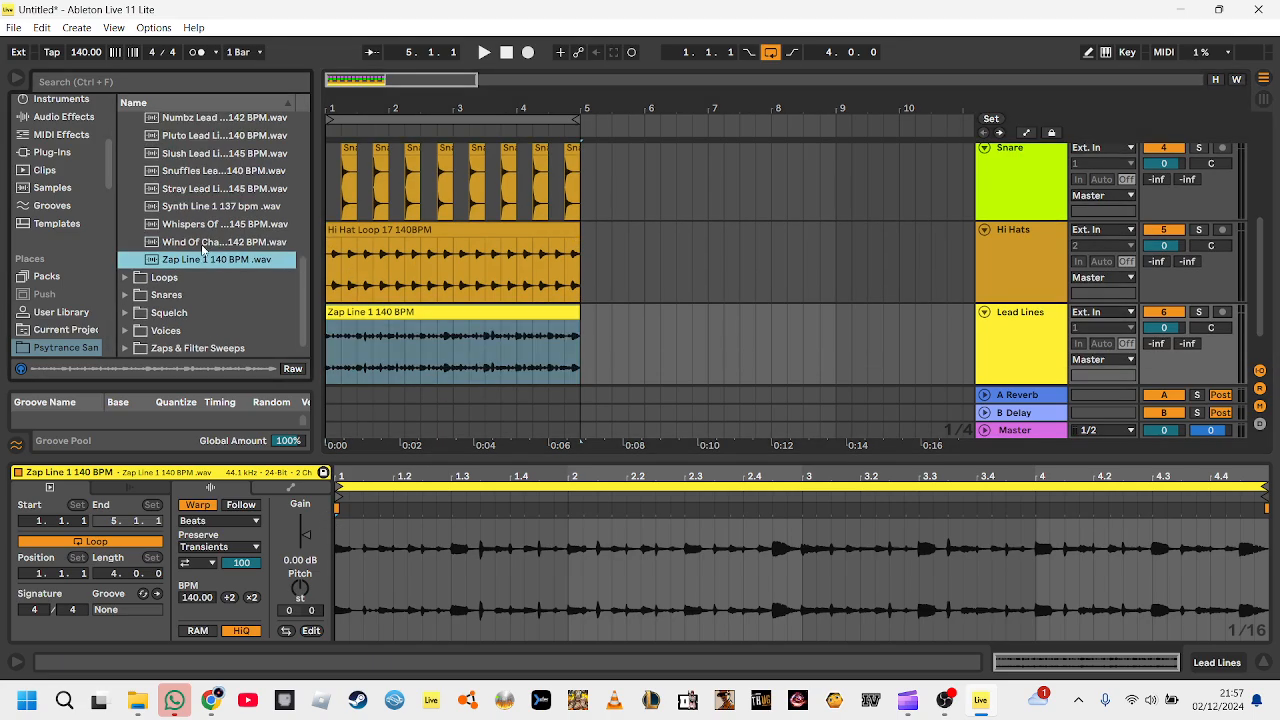
scroll(203, 249, up, 5)
click(196, 292)
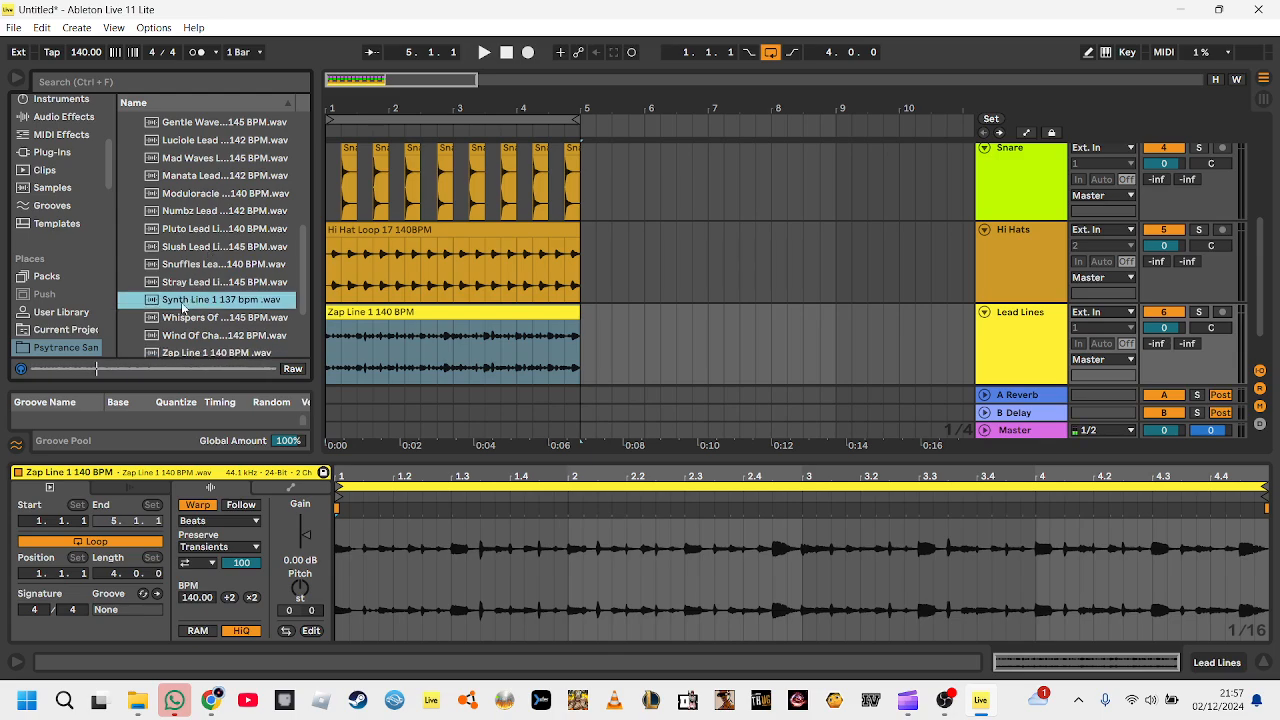
scroll(185, 310, down, 2)
click(170, 334)
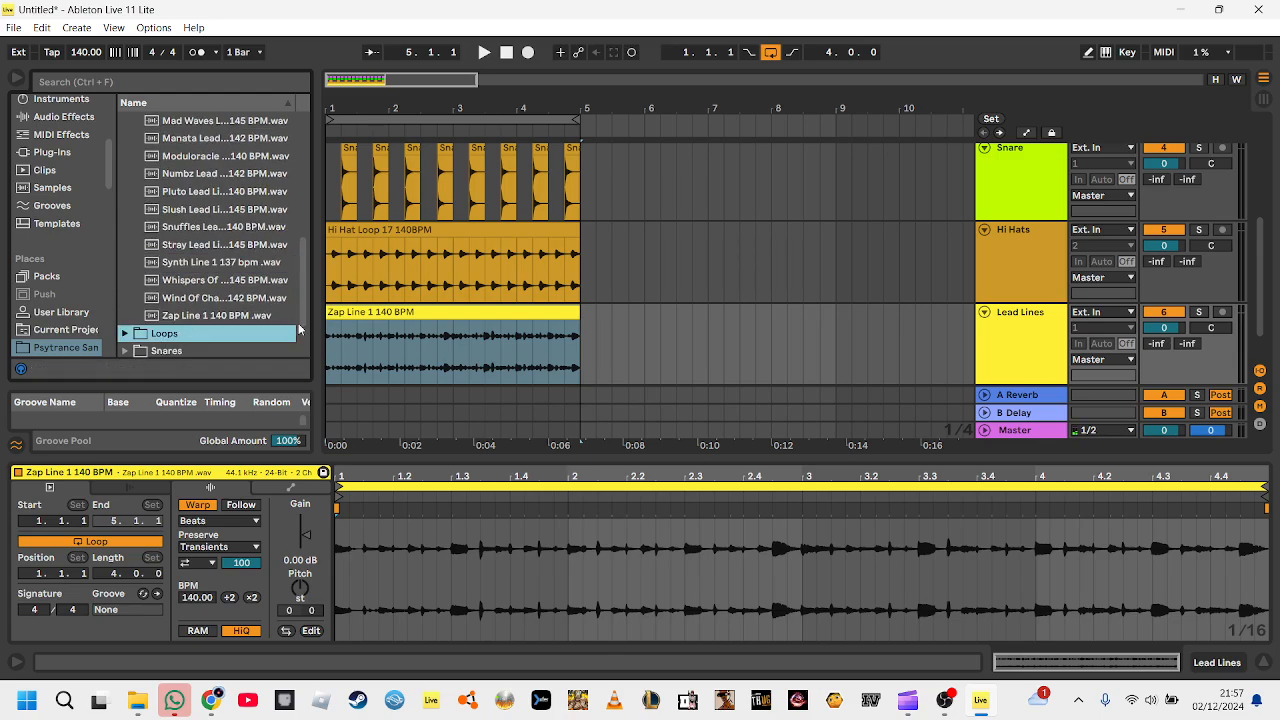
- Play back the loop to hear the Zap Line clip together with the drums and bass
click(407, 350)
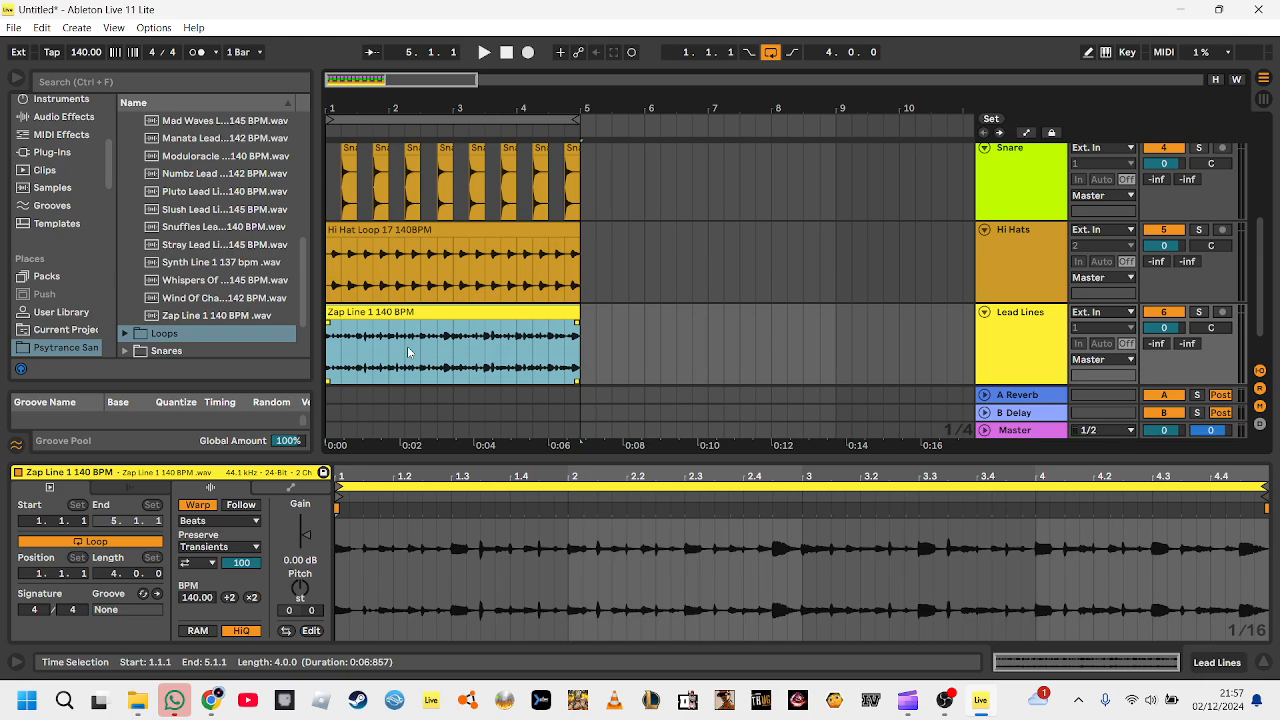
scroll(407, 346, up, 1)
key(space)
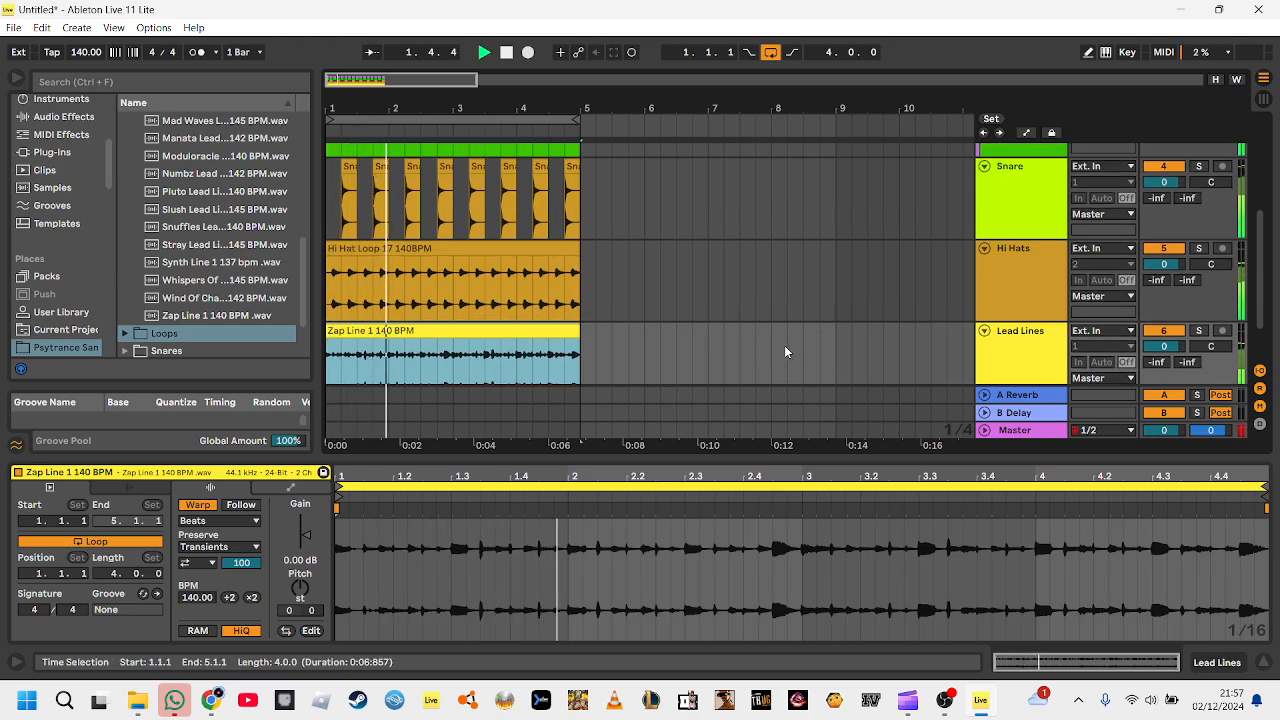
key(space)
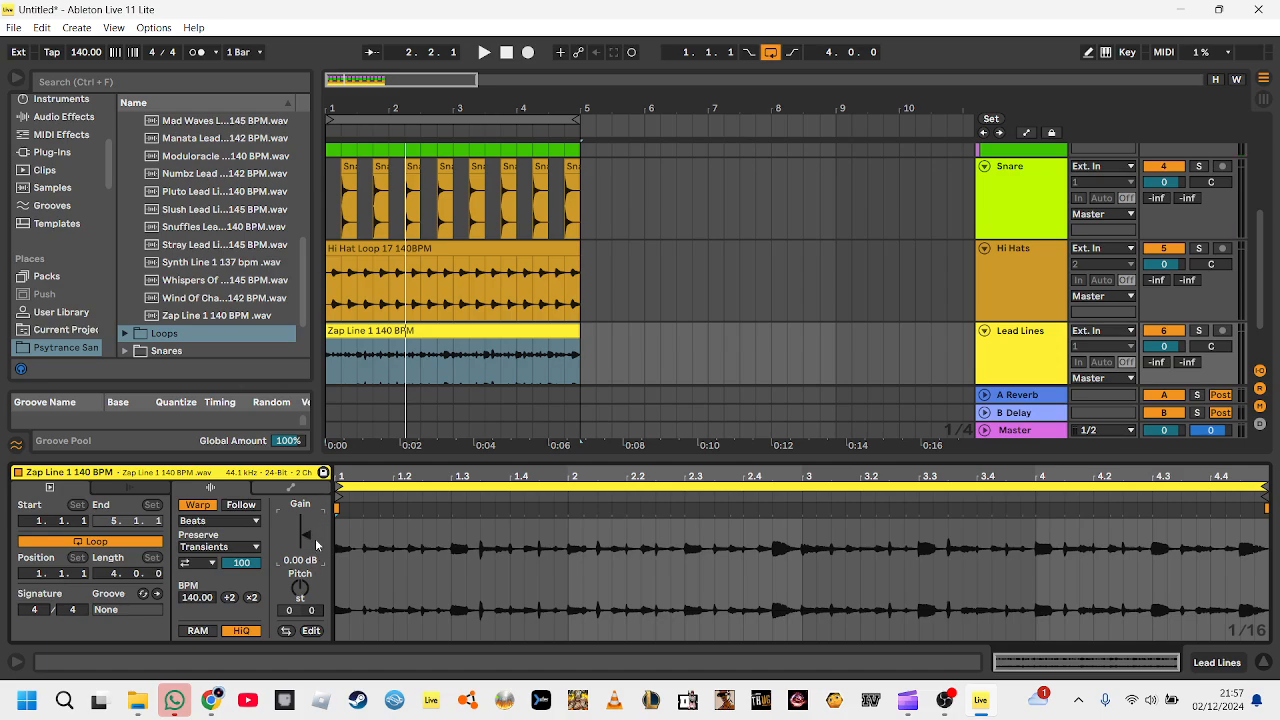
- Raise the Zap Line clip's gain to 9.00 dB and play the loop to check its level
drag(306, 540, 306, 523)
key(space)
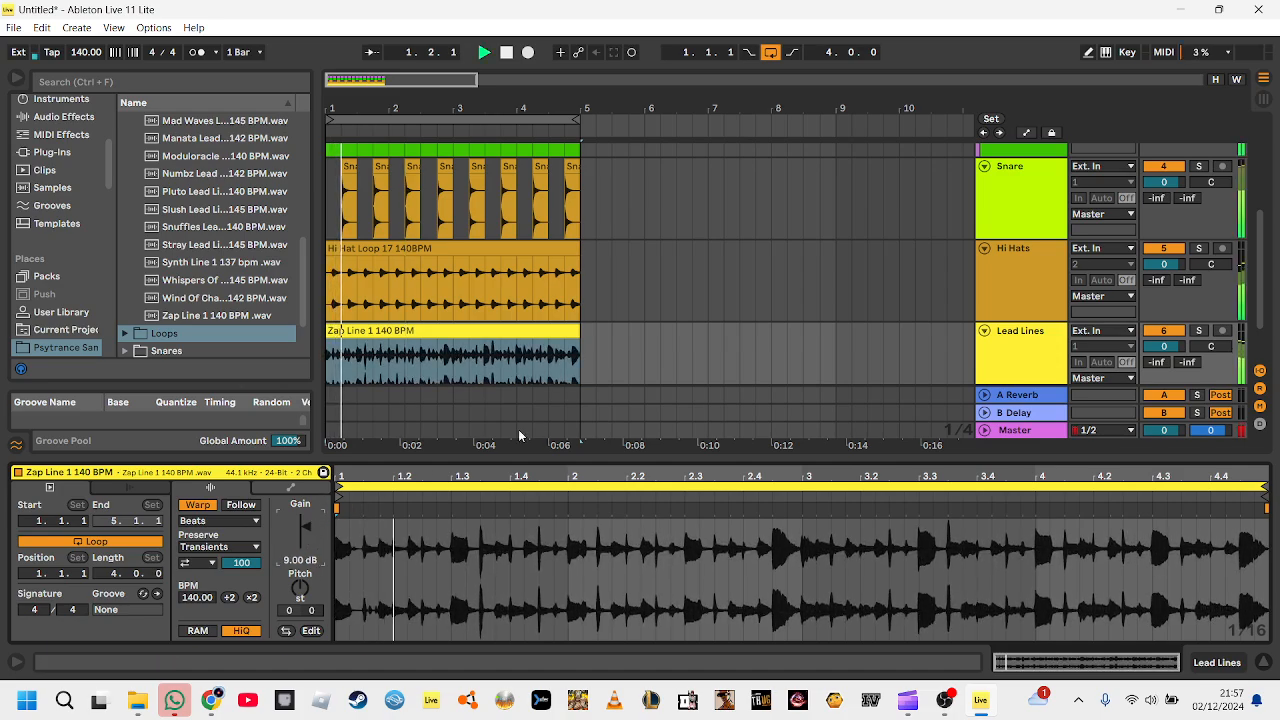
scroll(561, 351, up, 3)
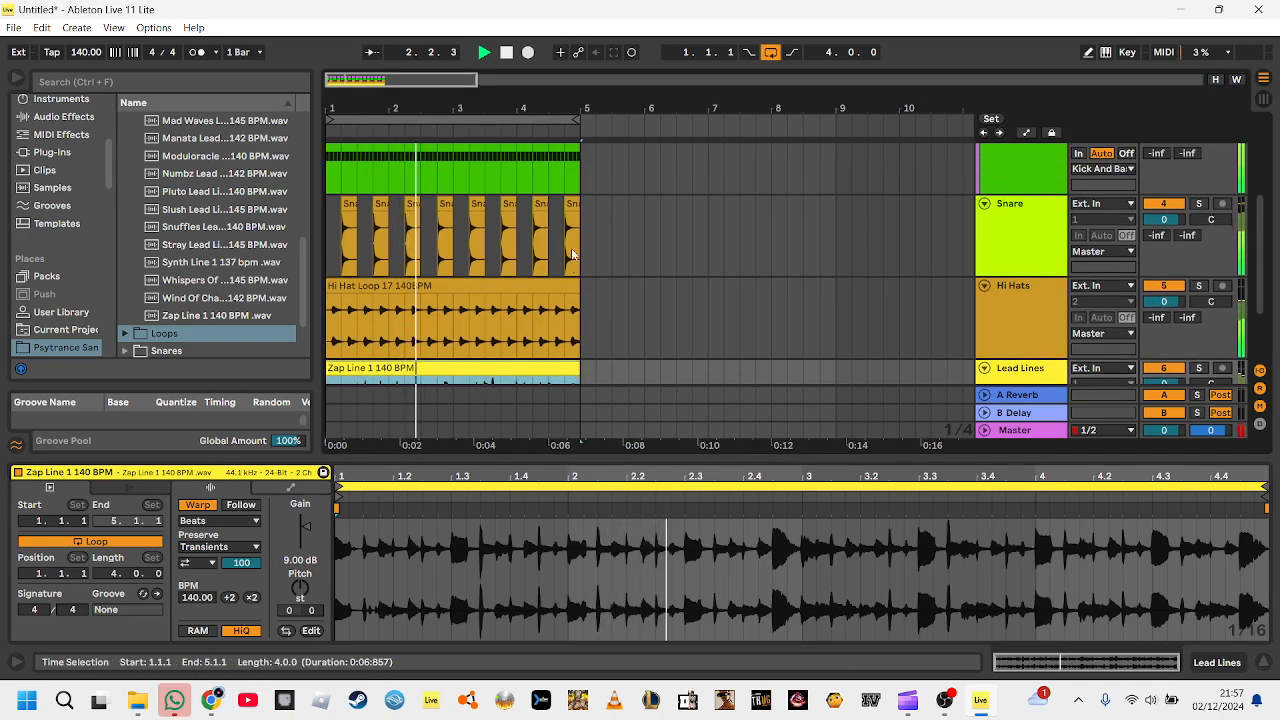
key(space)
- Collapse the Kick And Bass group in the arrangement
drag(816, 108, 816, 85)
drag(660, 108, 642, 103)
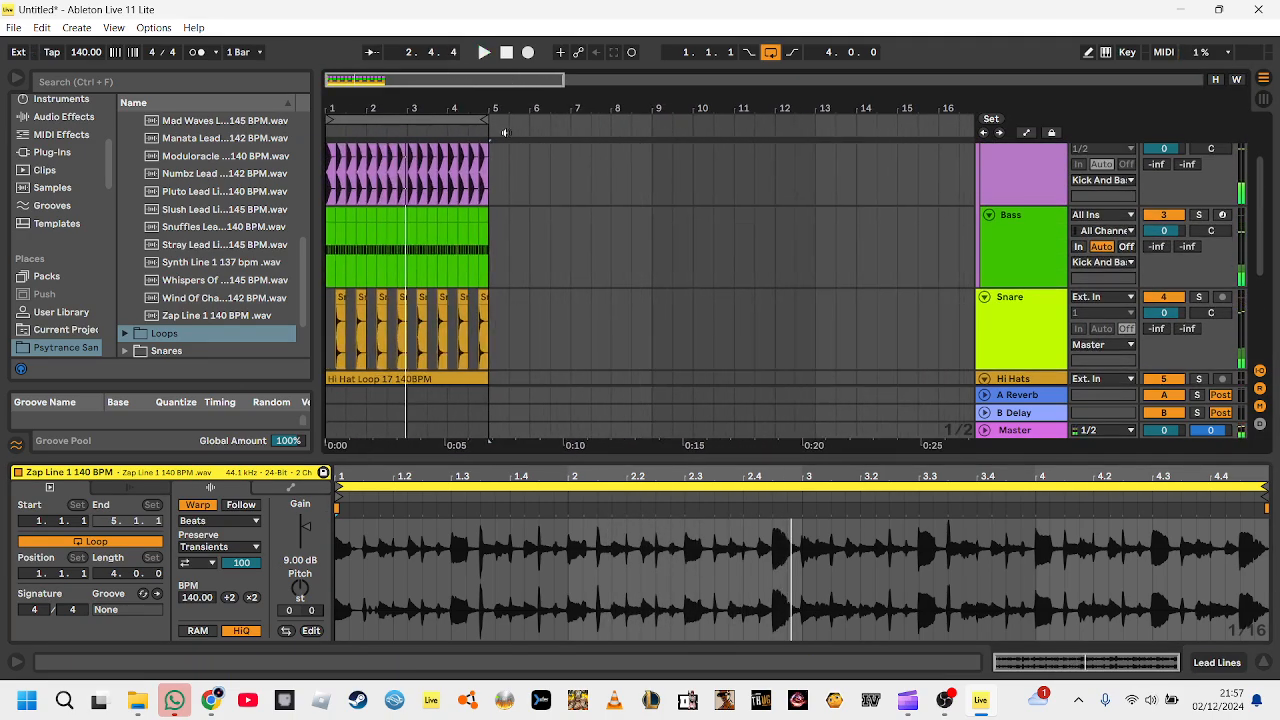
scroll(490, 144, up, 1)
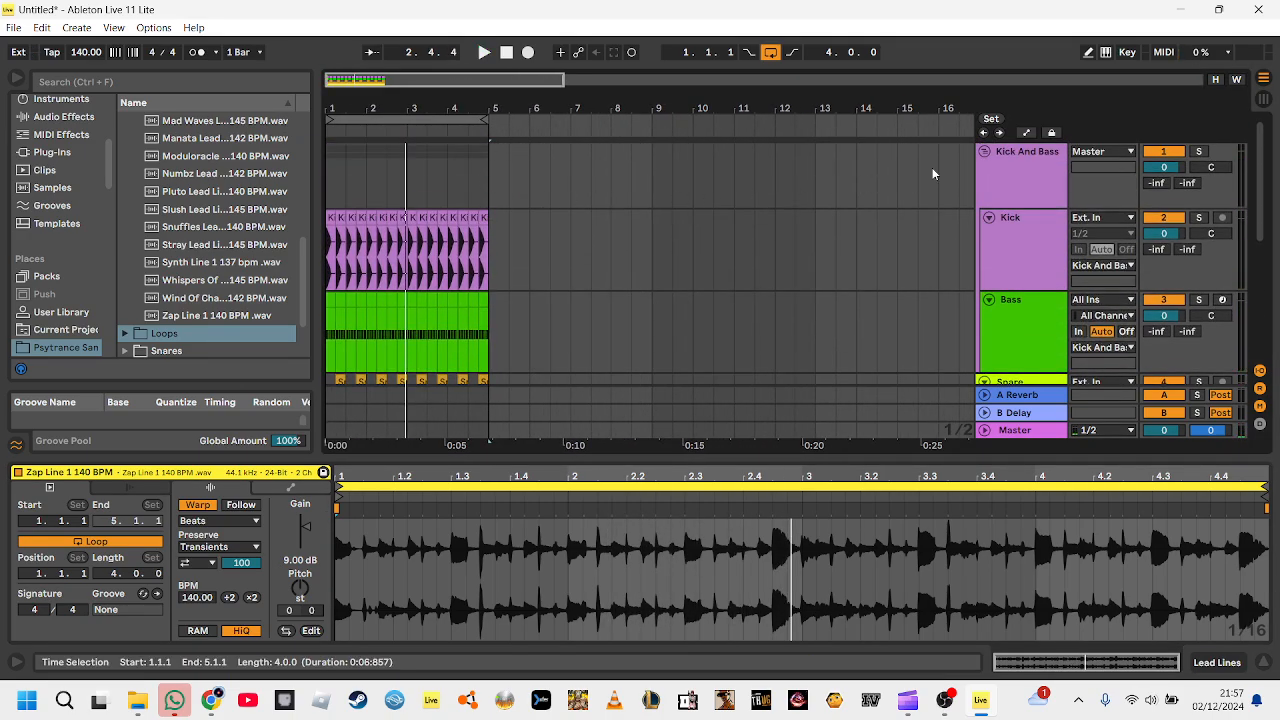
click(985, 152)
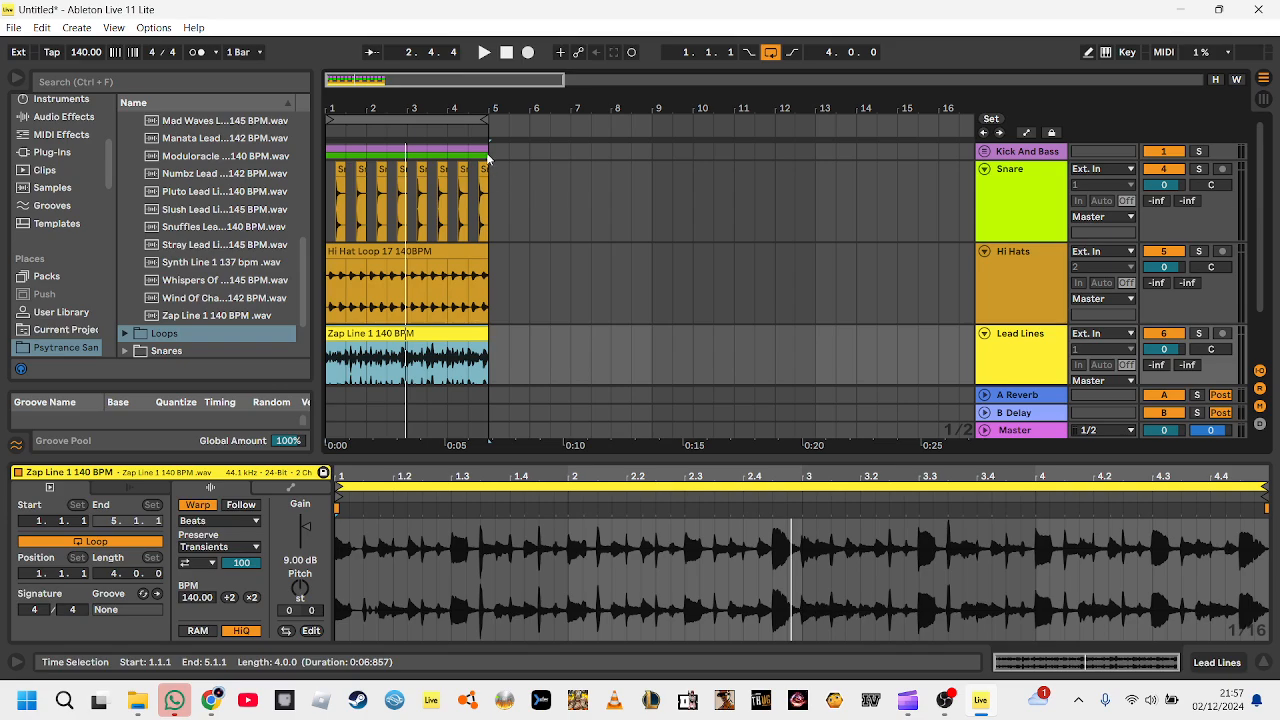
- Duplicate the four-bar section of all tracks from bar 5 to bar 9 and extend the arrangement loop to eight bars
drag(488, 158, 328, 382)
key(ctrl+d)
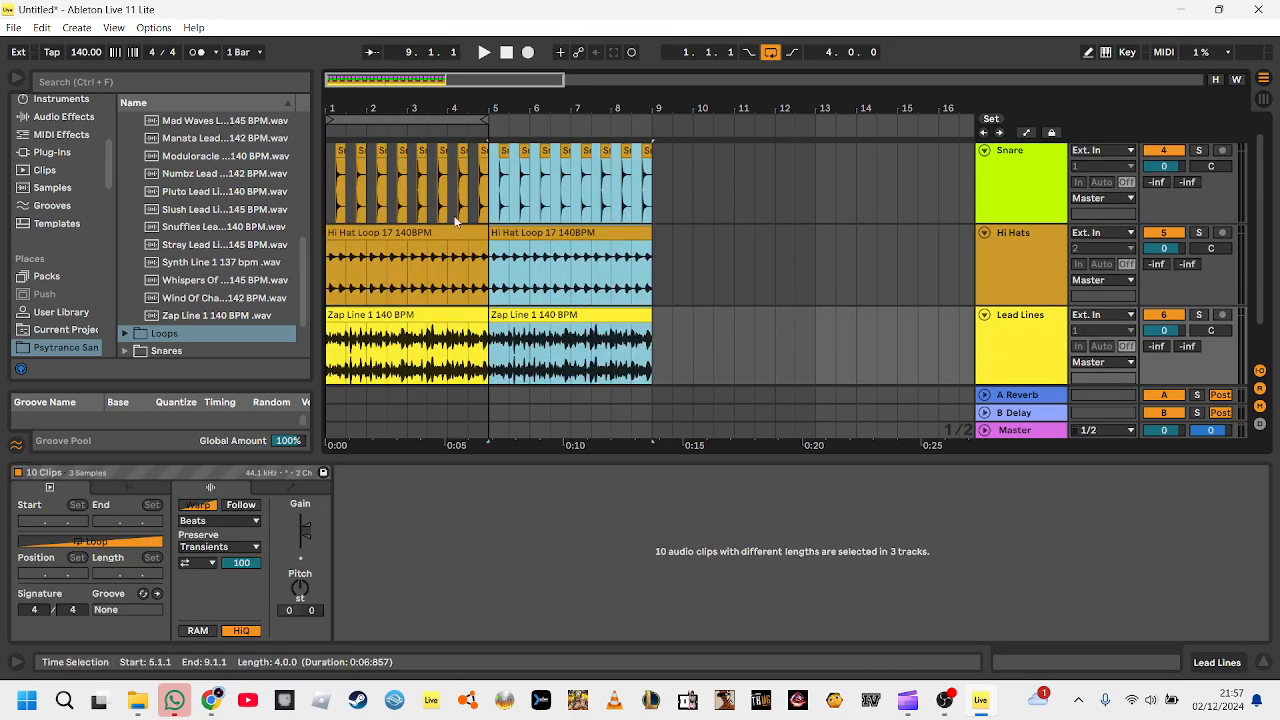
scroll(455, 222, up, 1)
drag(481, 115, 651, 115)
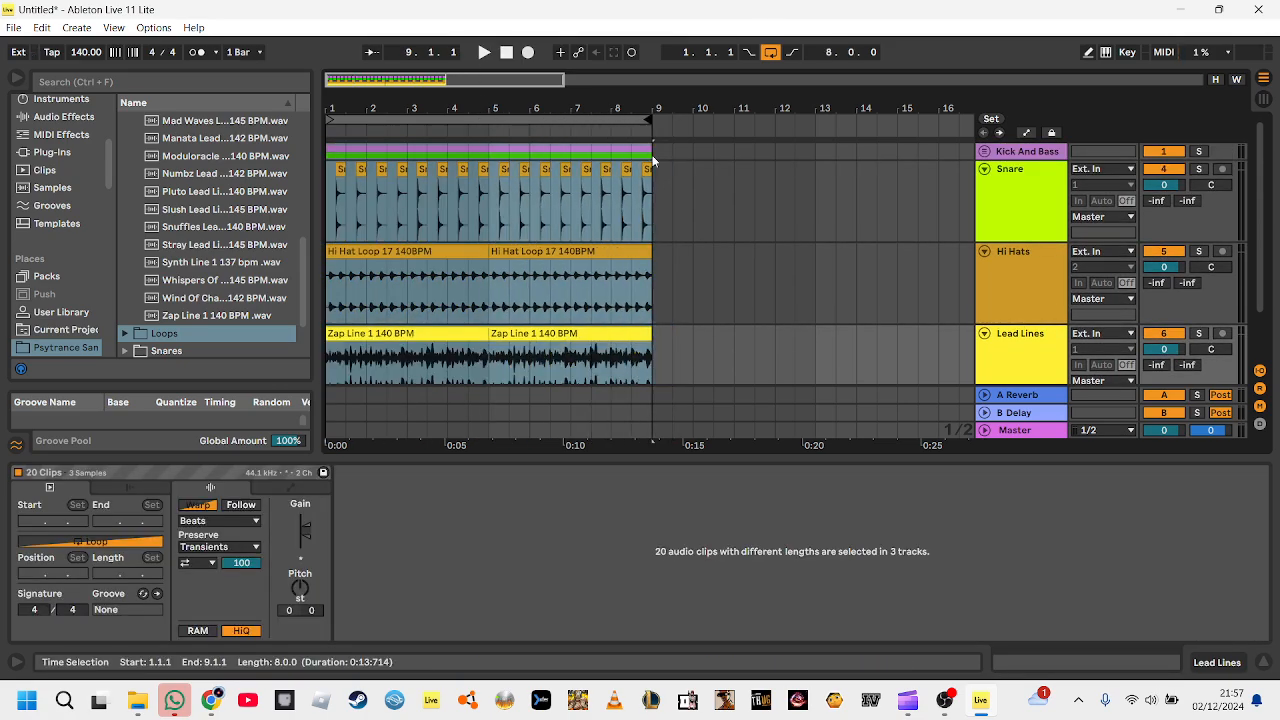
- Add the Dotted Eighth Note preset from the Clean Delay effects to the Lead Lines track
scroll(525, 305, down, 3)
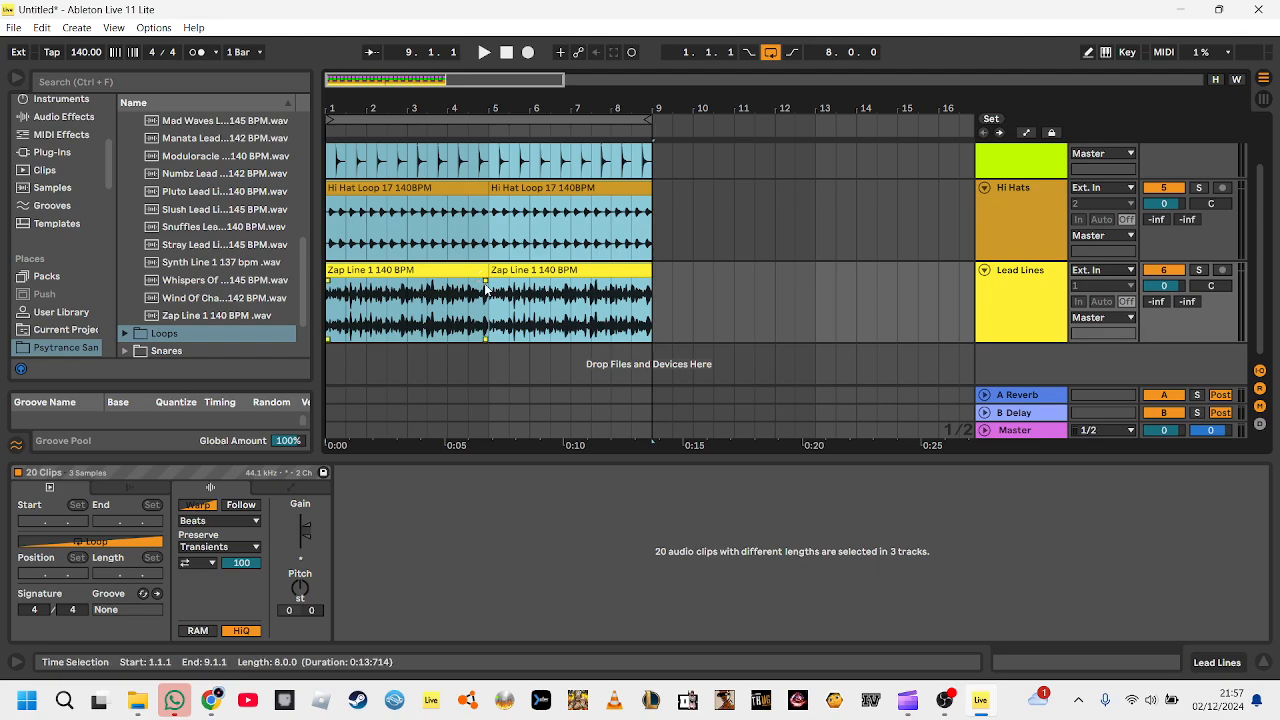
scroll(115, 265, up, 3)
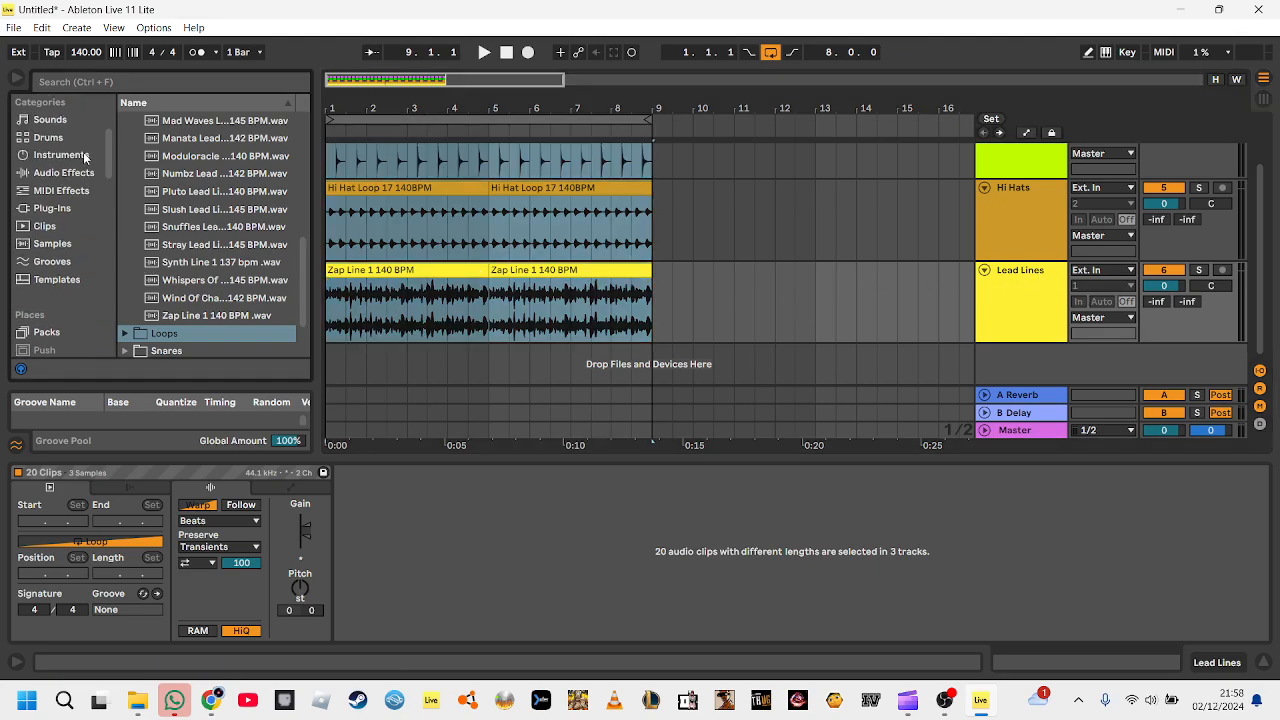
click(104, 173)
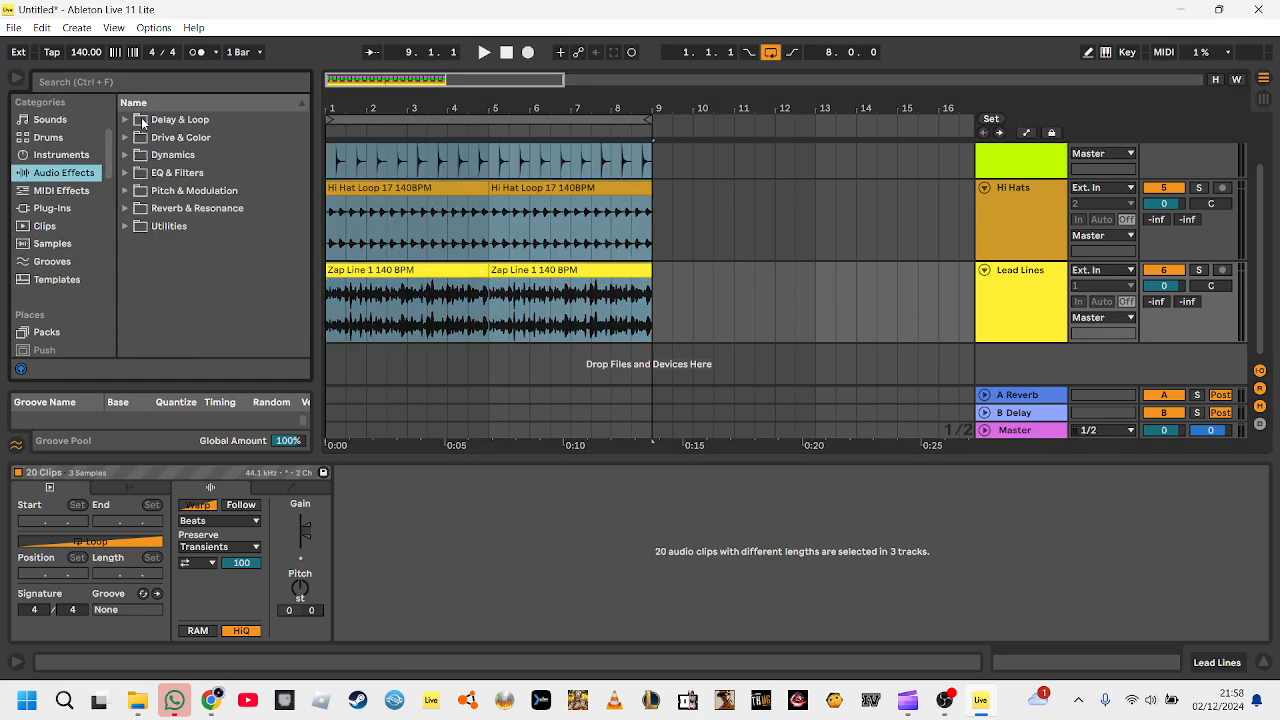
click(134, 123)
click(136, 156)
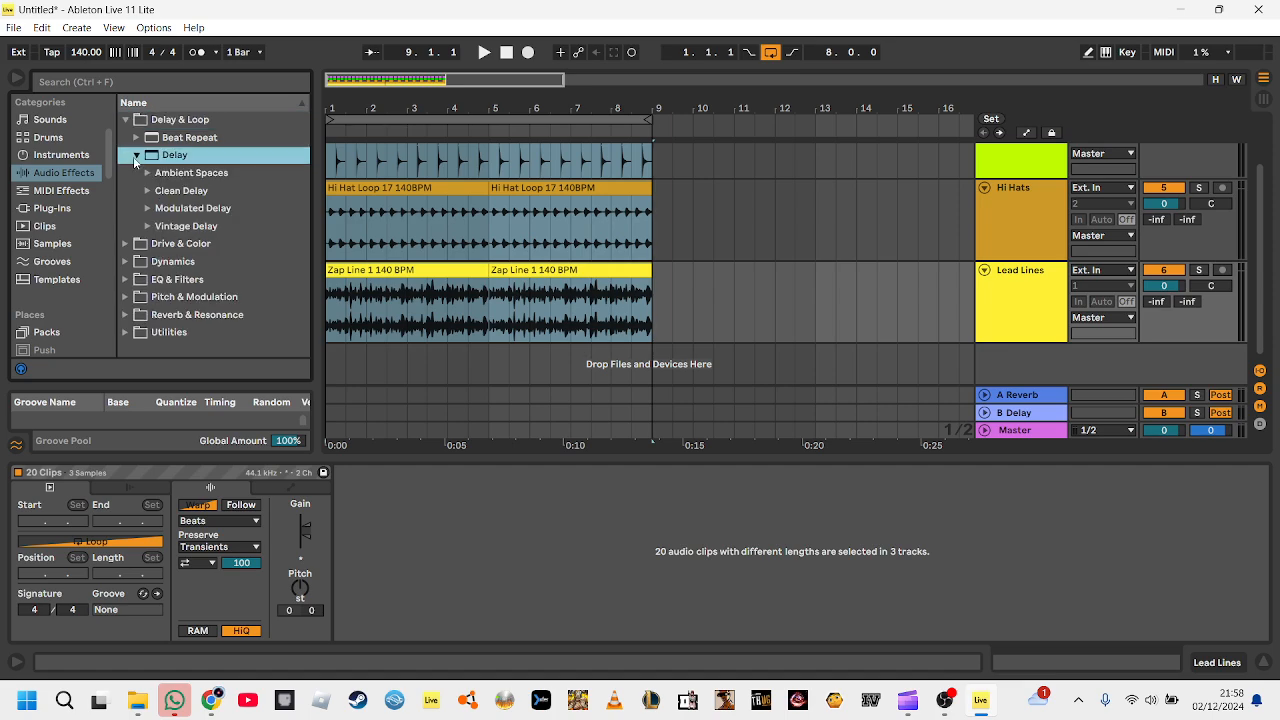
click(147, 192)
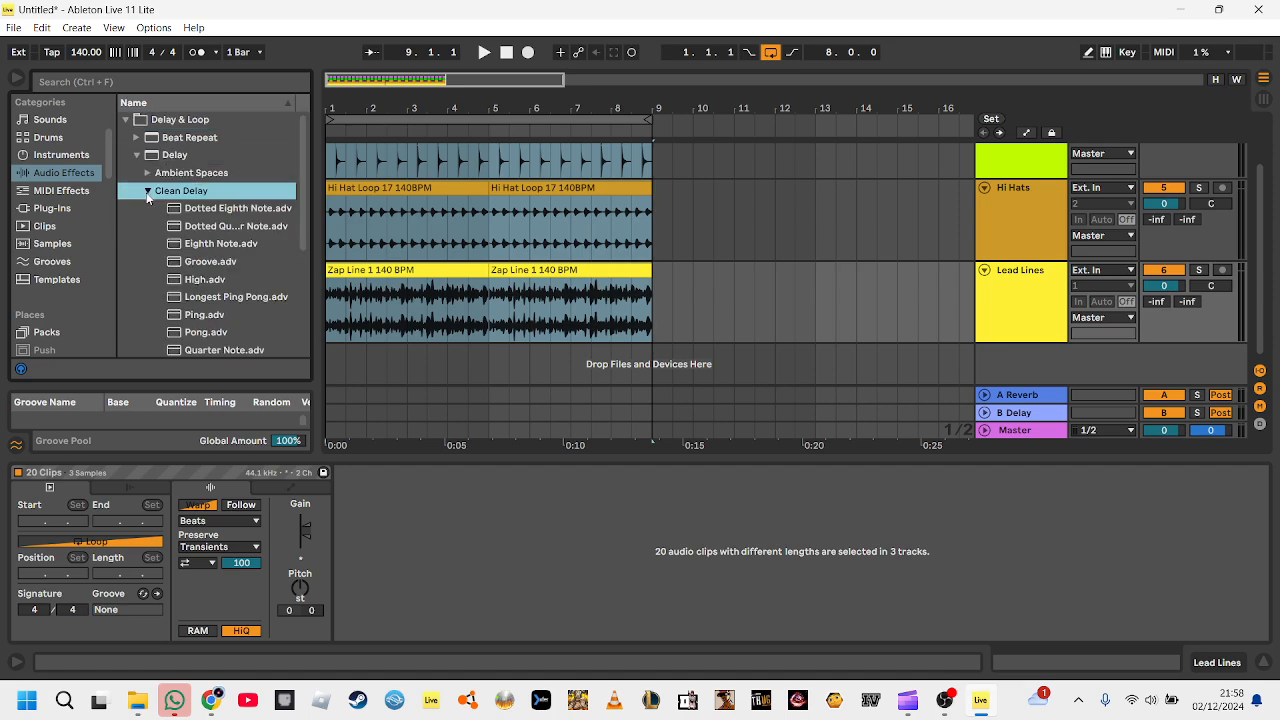
click(207, 210)
drag(352, 298, 351, 299)
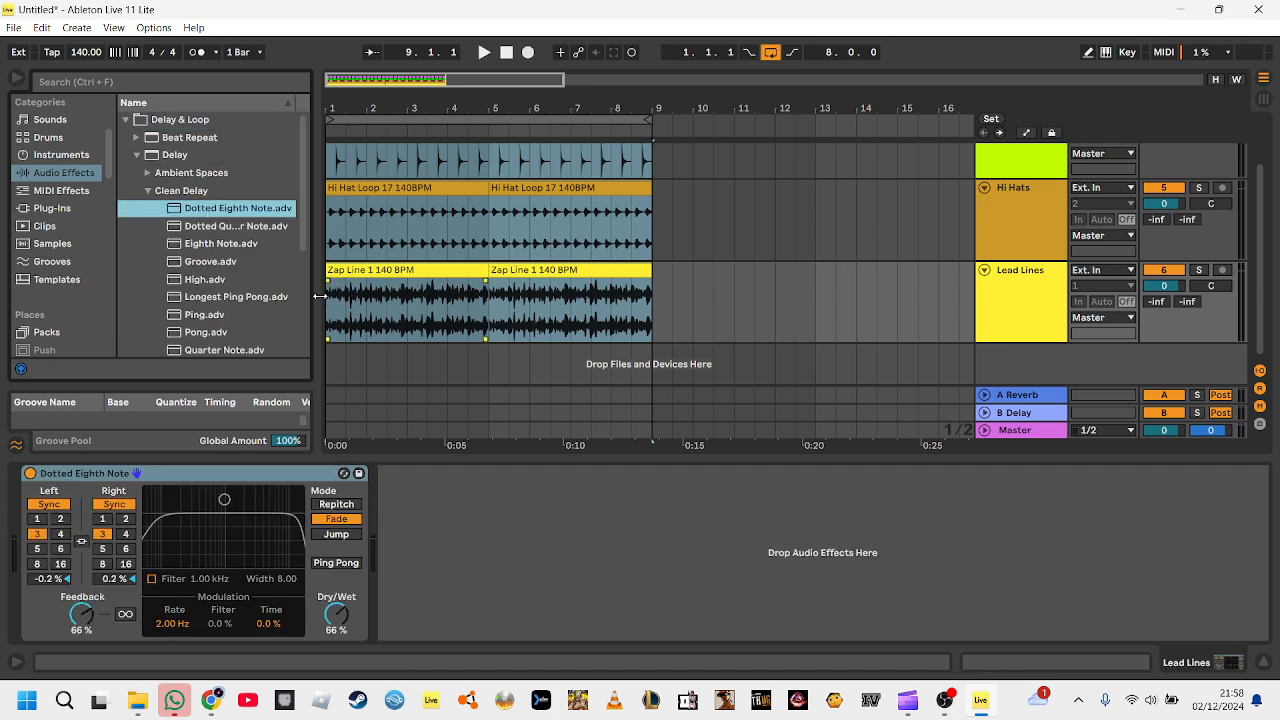
- Add a fade-out to the end of the first Zap Line clip and duplicate that clip over the second one during playback
click(483, 285)
key(space)
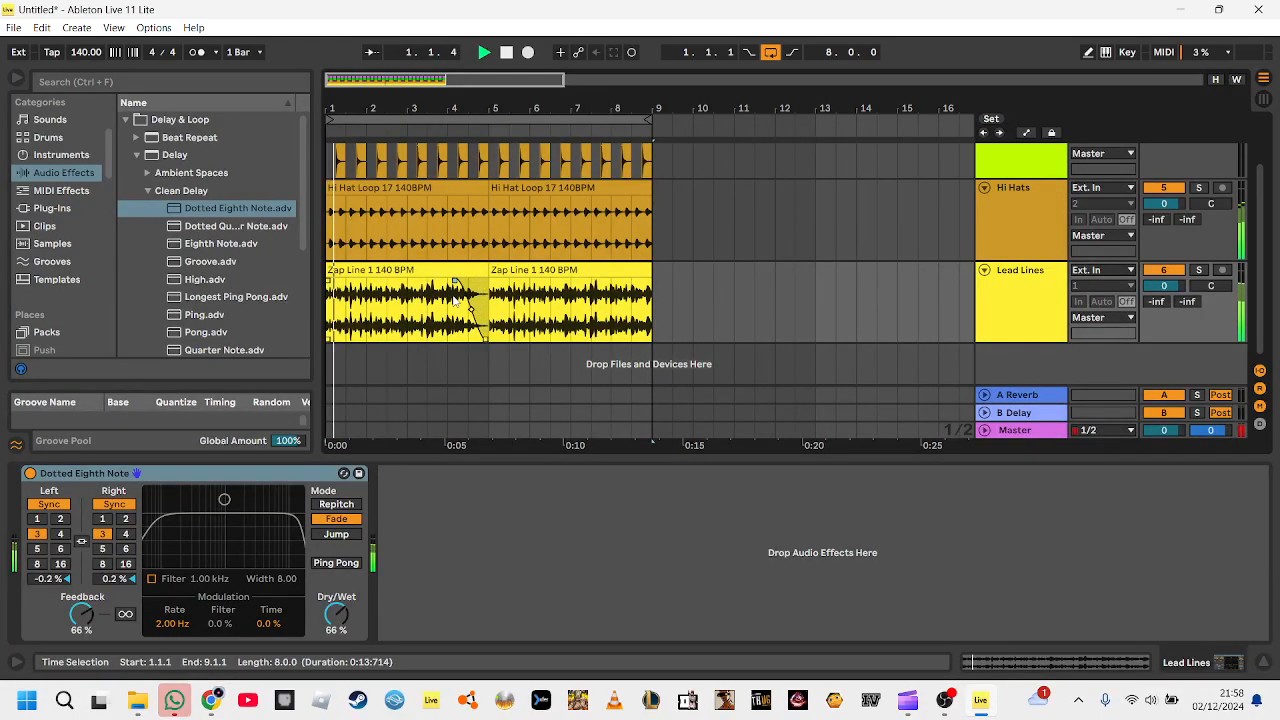
click(466, 276)
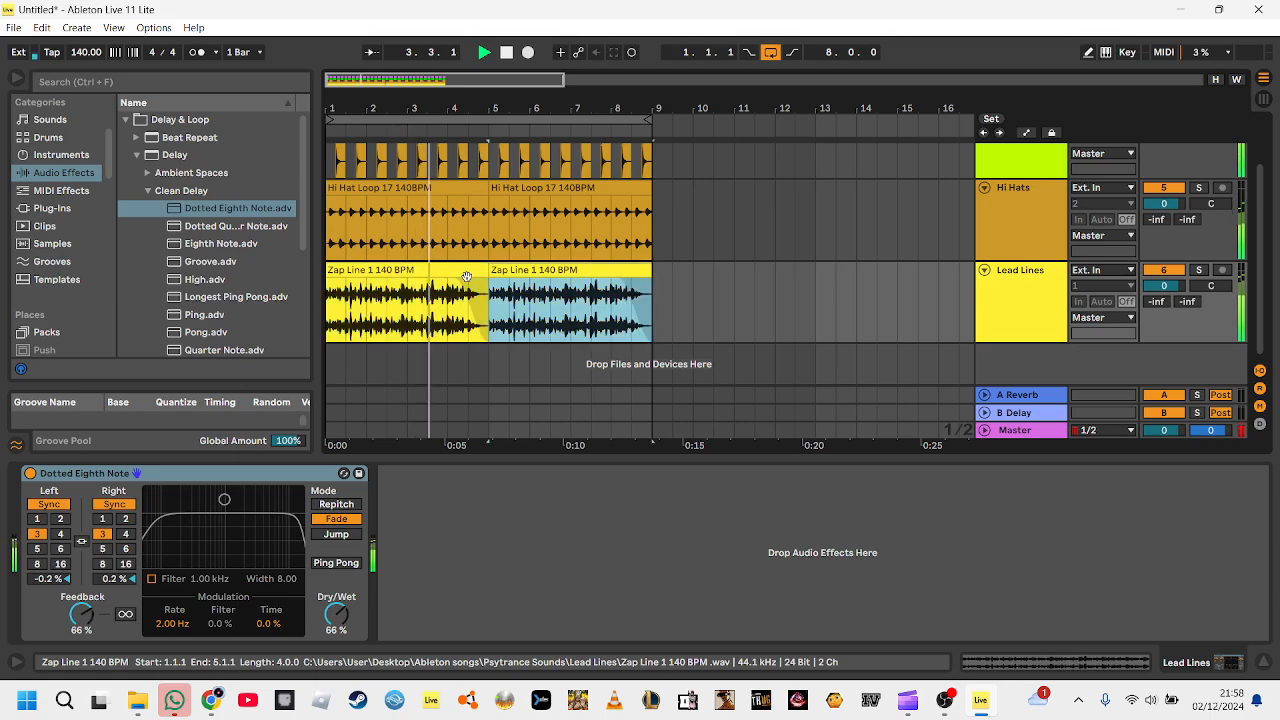
key(ctrl+d)
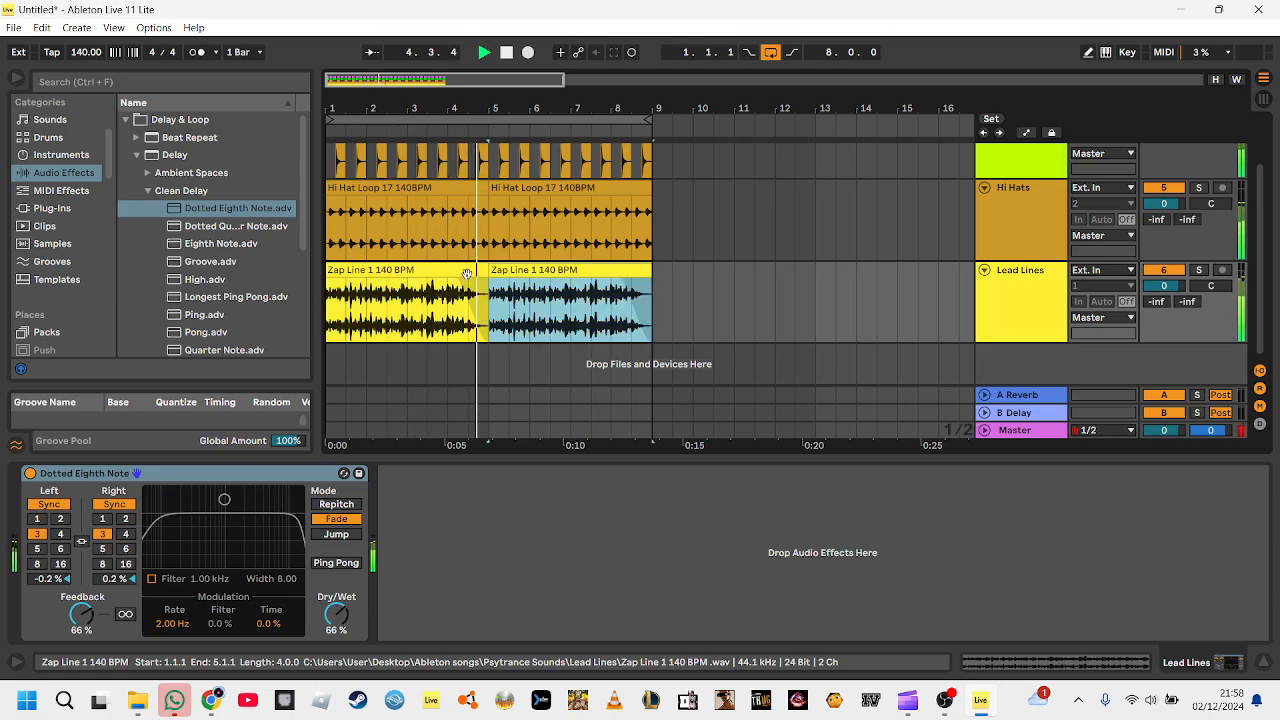
key(space)
- Lengthen the first Zap Line clip's fade-out to start shortly before bar 4 and shape it as a gradual S-curve
drag(425, 95, 620, 283)
drag(622, 330, 342, 345)
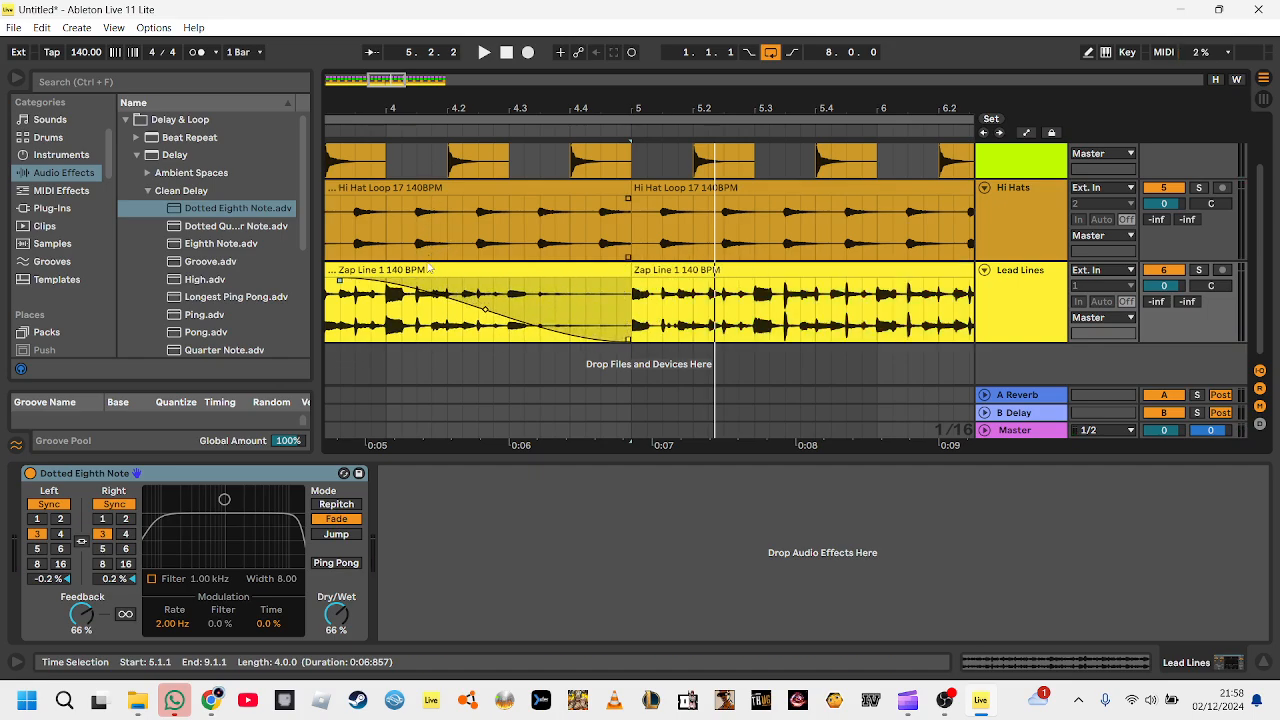
drag(489, 313, 297, 413)
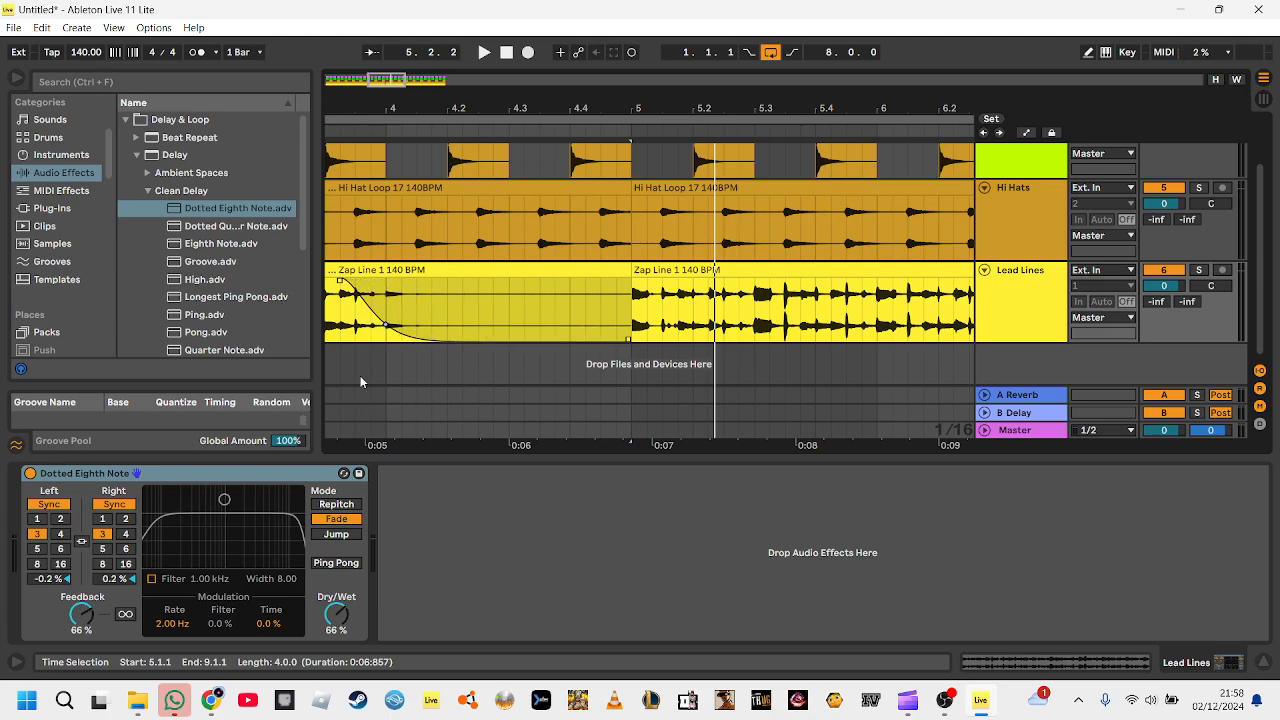
drag(361, 382, 477, 307)
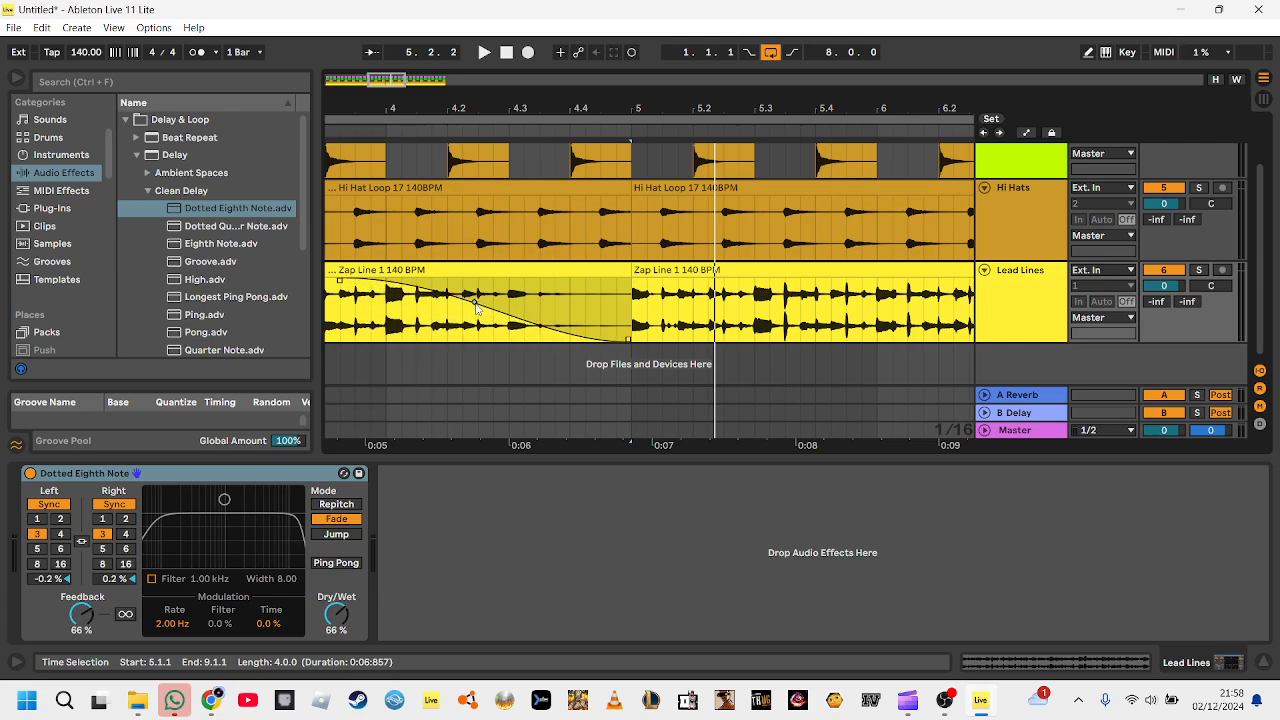
- Start the first Zap Line clip's fade-out slightly earlier before bar 4 and duplicate the clip over the second one during playback
key(space)
click(497, 269)
key(space)
key(space)
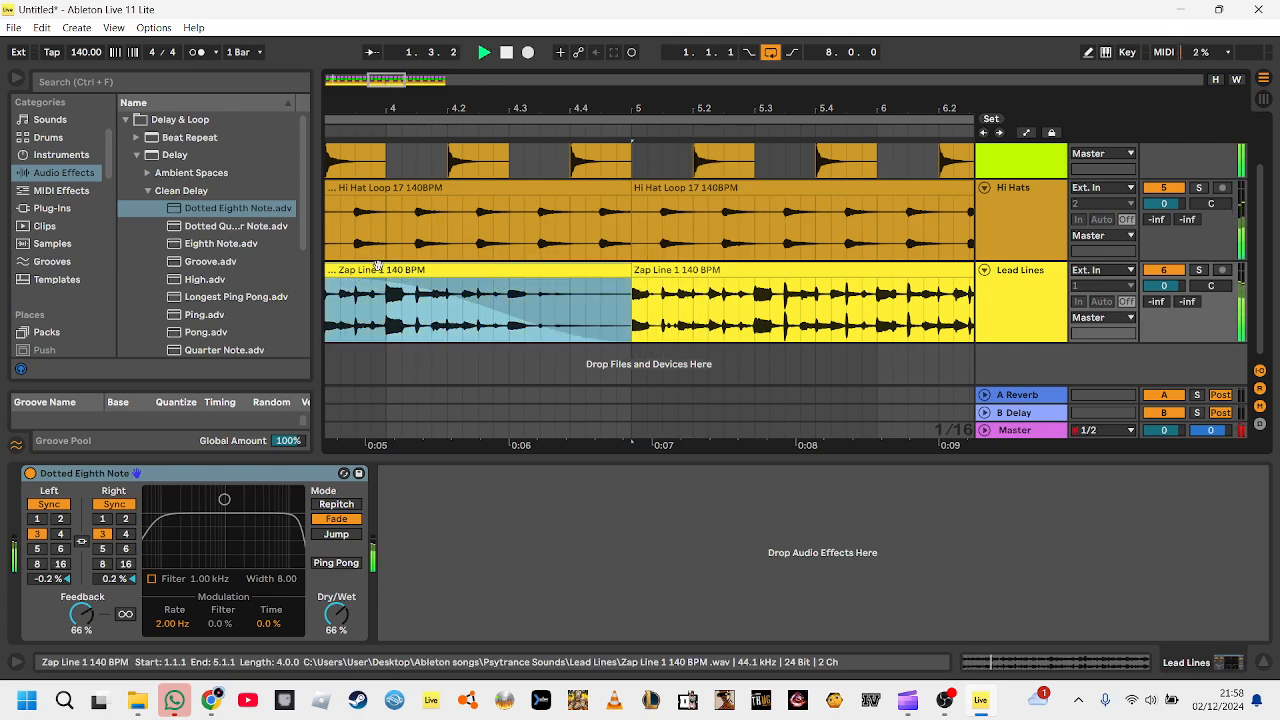
drag(344, 282, 320, 297)
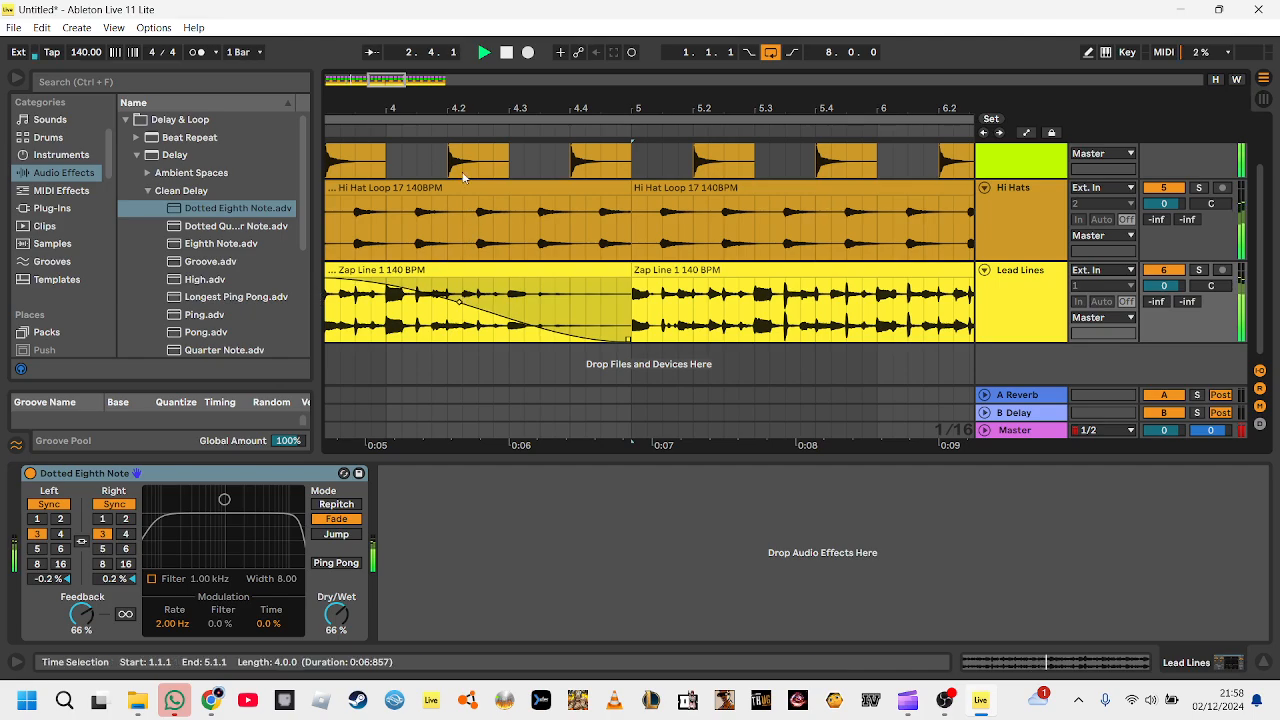
drag(677, 108, 709, 55)
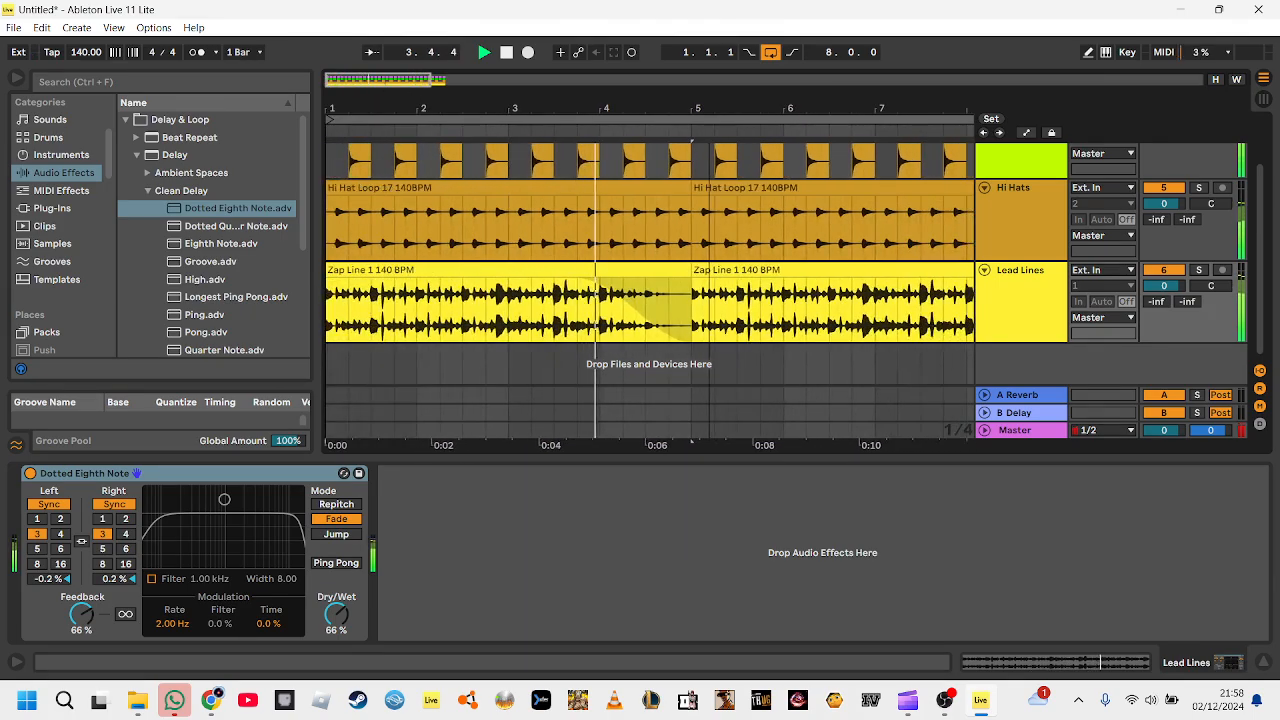
click(643, 266)
key(space)
key(ctrl+d)
- Shorten the first Zap Line clip's fade-out to start late in bar 4 and play the loop
drag(654, 108, 684, 90)
drag(496, 281, 553, 297)
click(529, 268)
key(space)
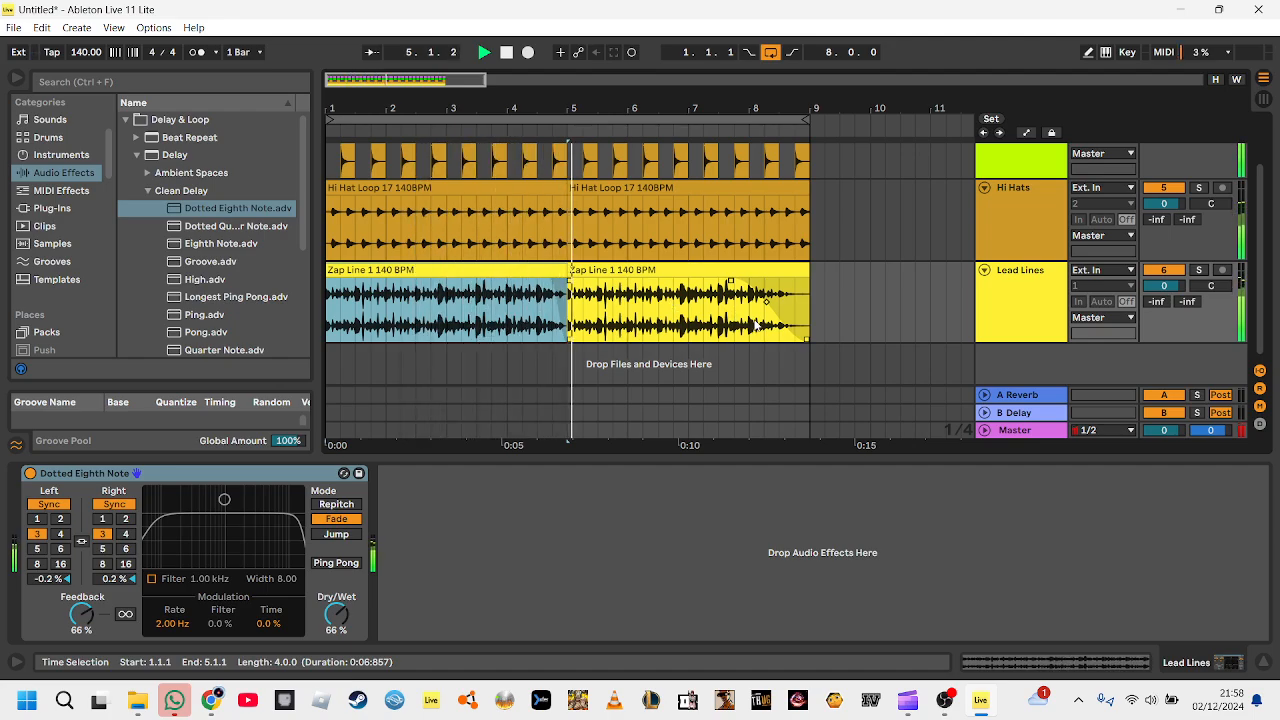
- Reshape the first Zap Line clip's fade-out to start just after bar 4 and duplicate the clip over the second one during playback
key(space)
click(519, 282)
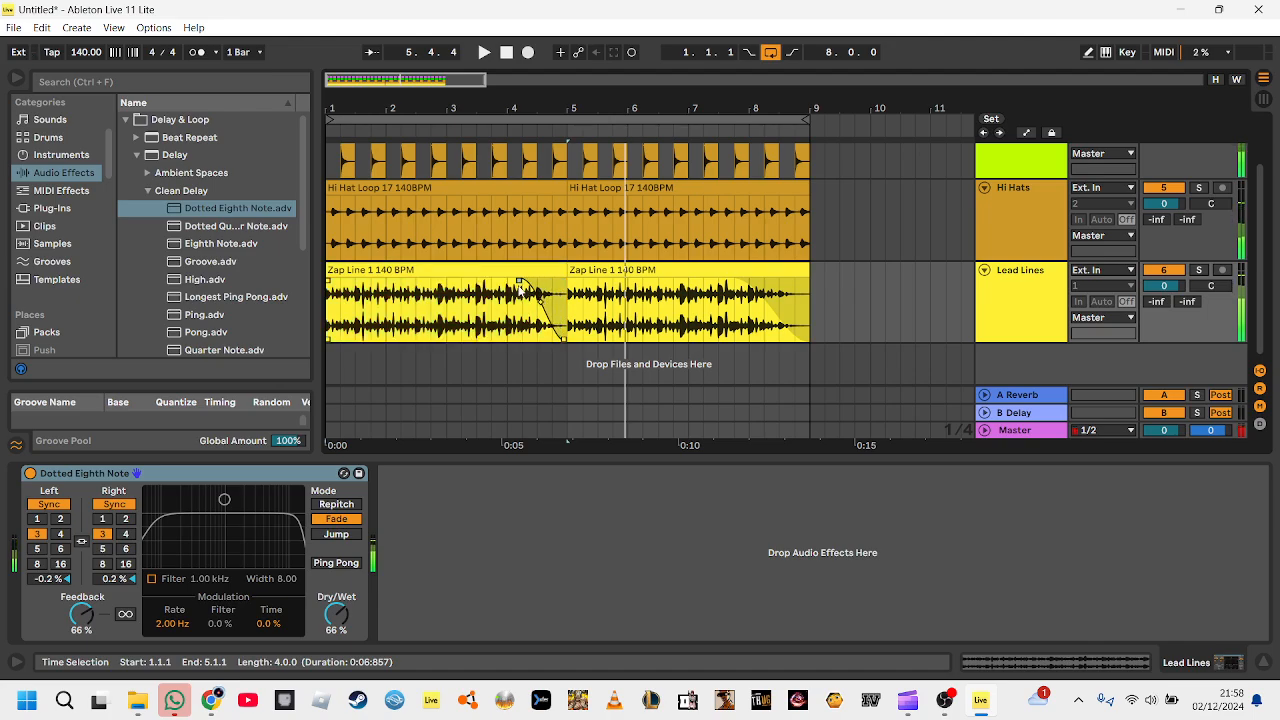
click(517, 270)
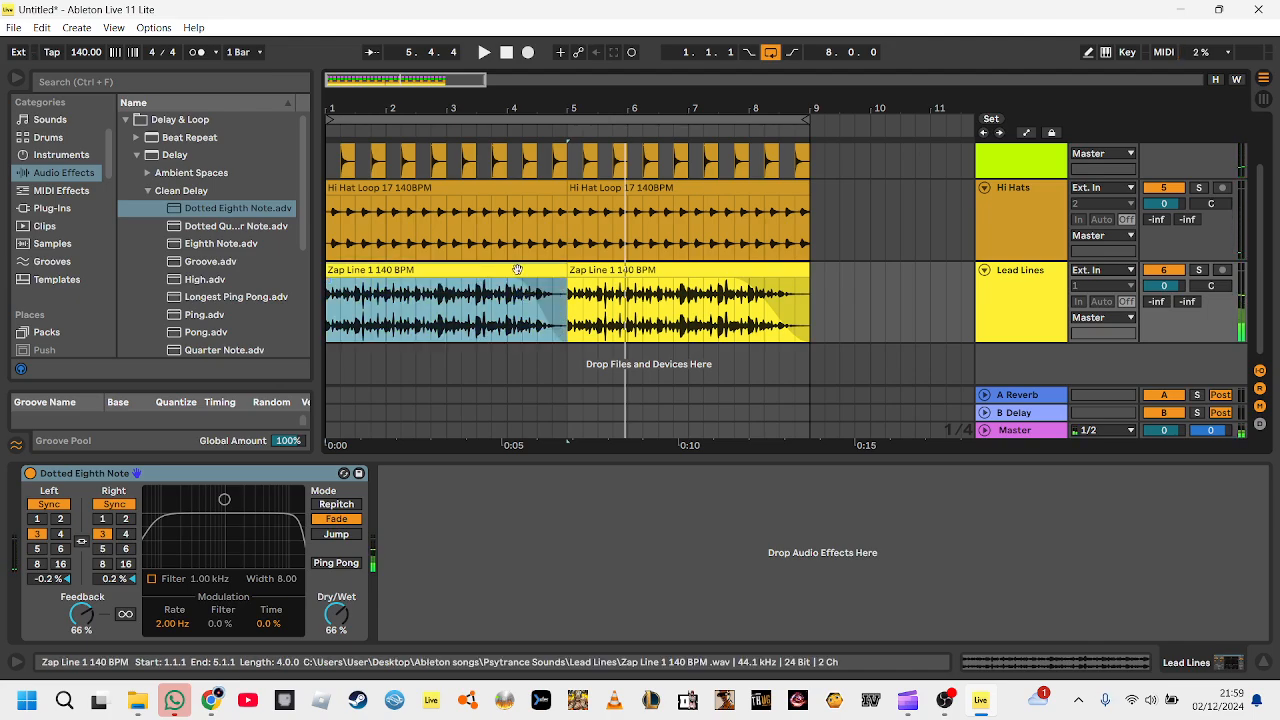
click(541, 311)
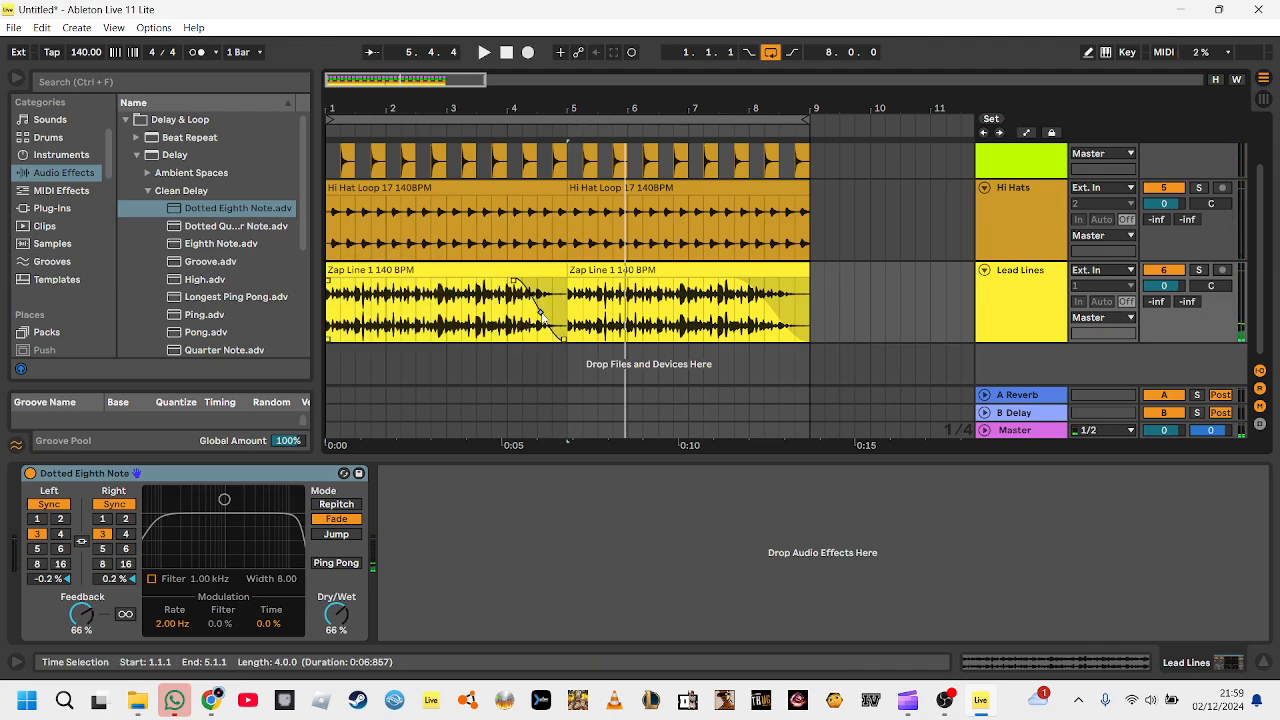
key(space)
click(547, 272)
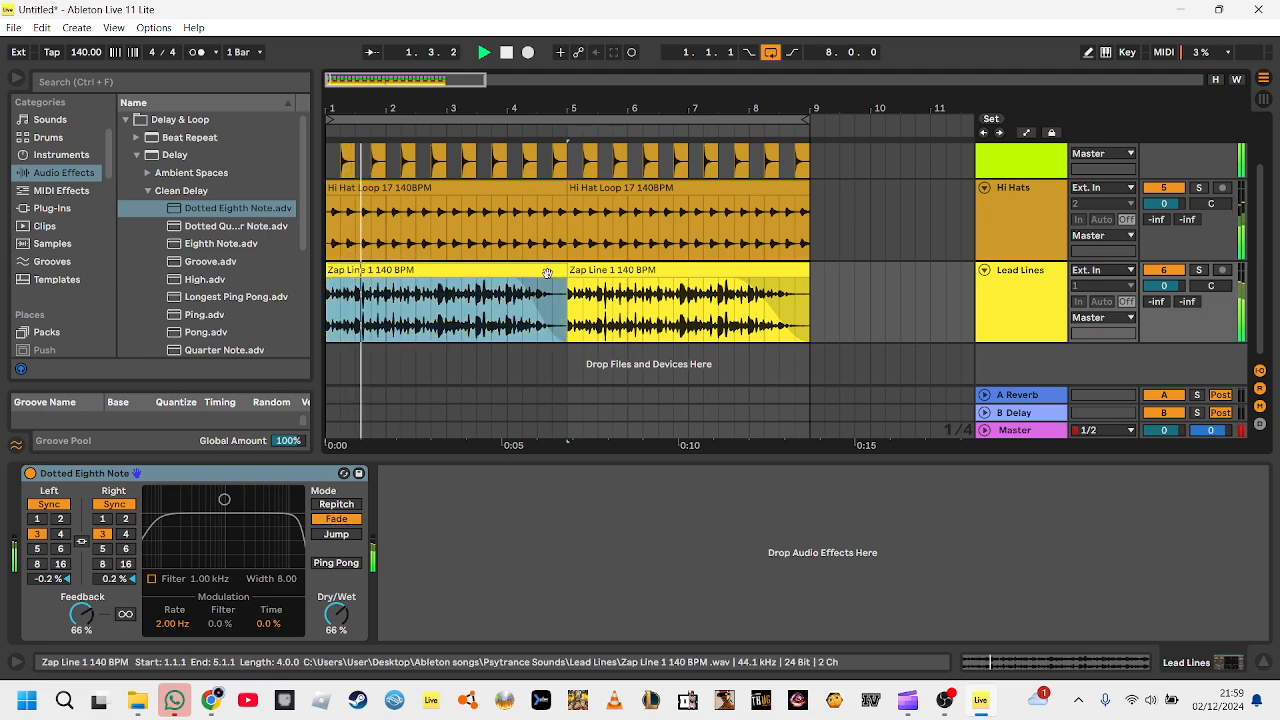
key(ctrl+d)
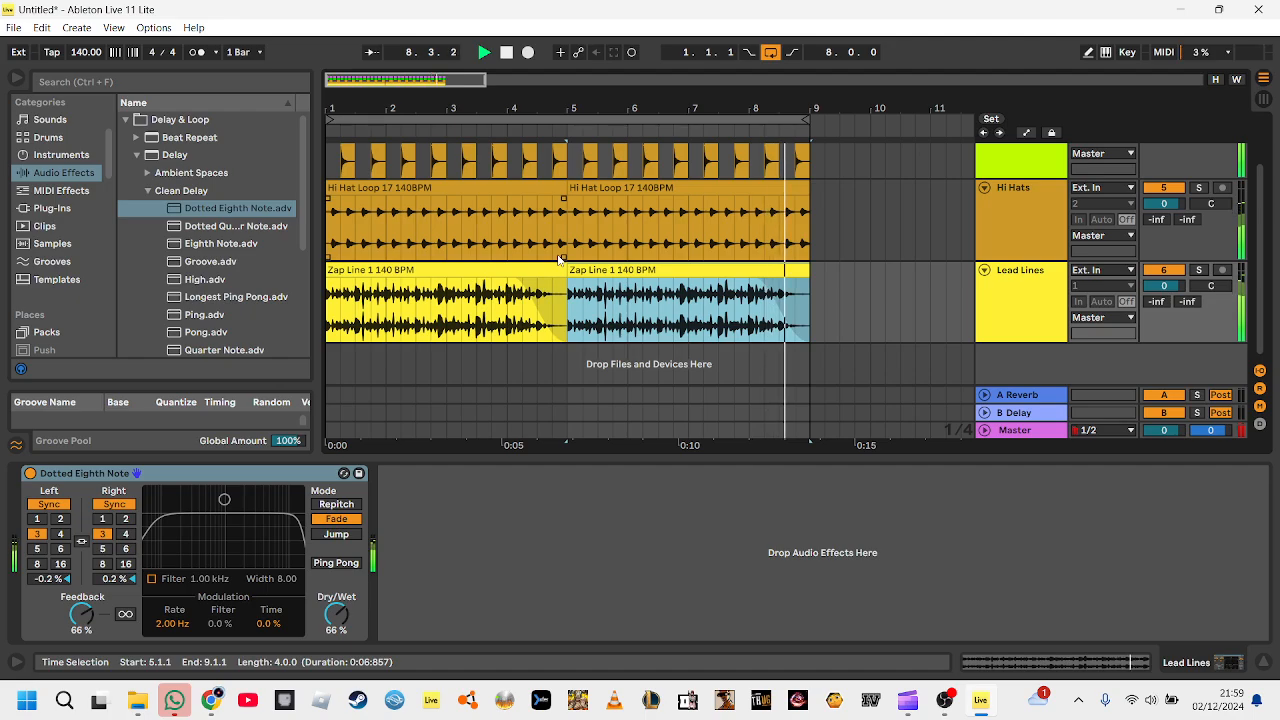
key(space)
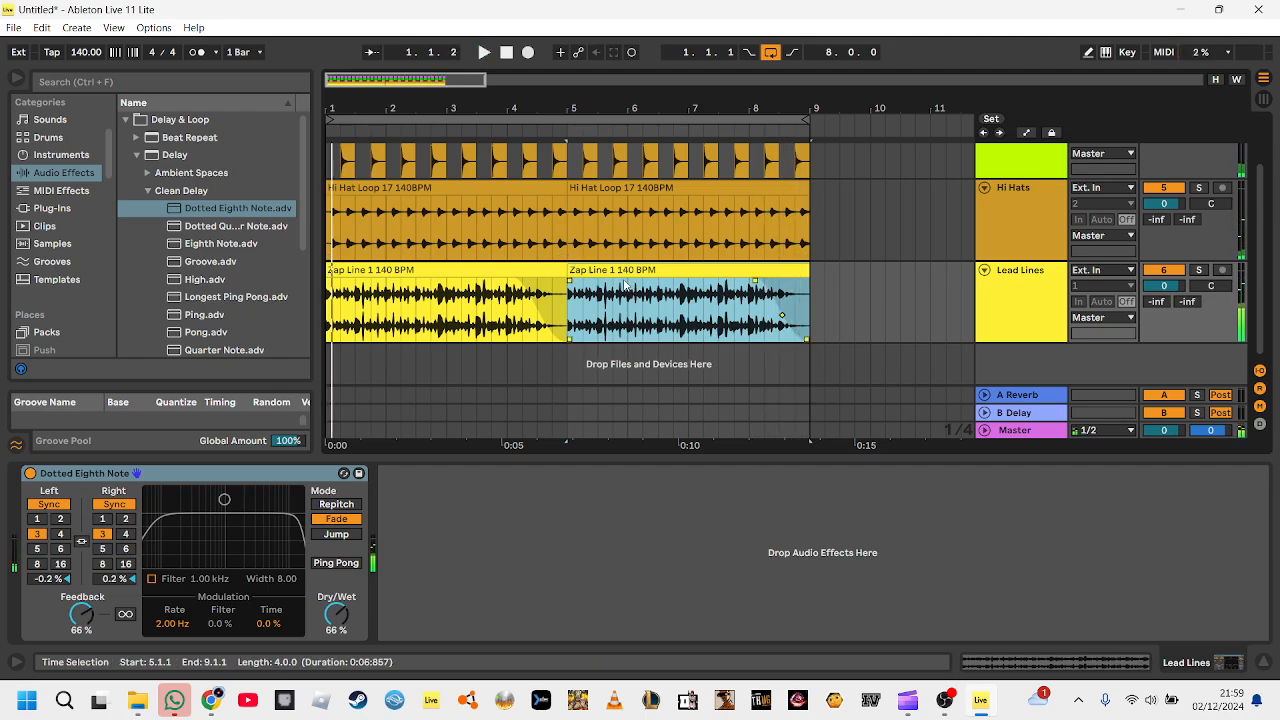
- Delete the Lead Lines track and insert a new audio track below Hi Hats
scroll(543, 366, up, 2)
scroll(543, 366, down, 2)
click(1036, 305)
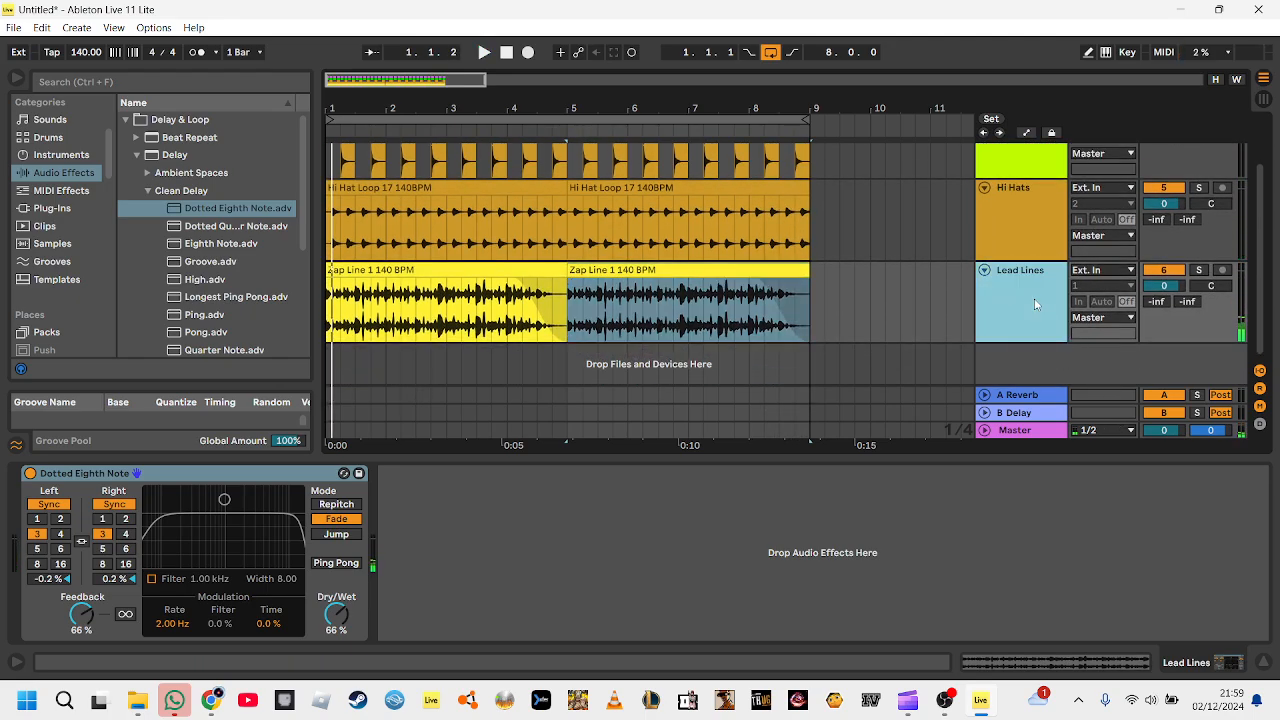
key(Delete)
right_click(1032, 350)
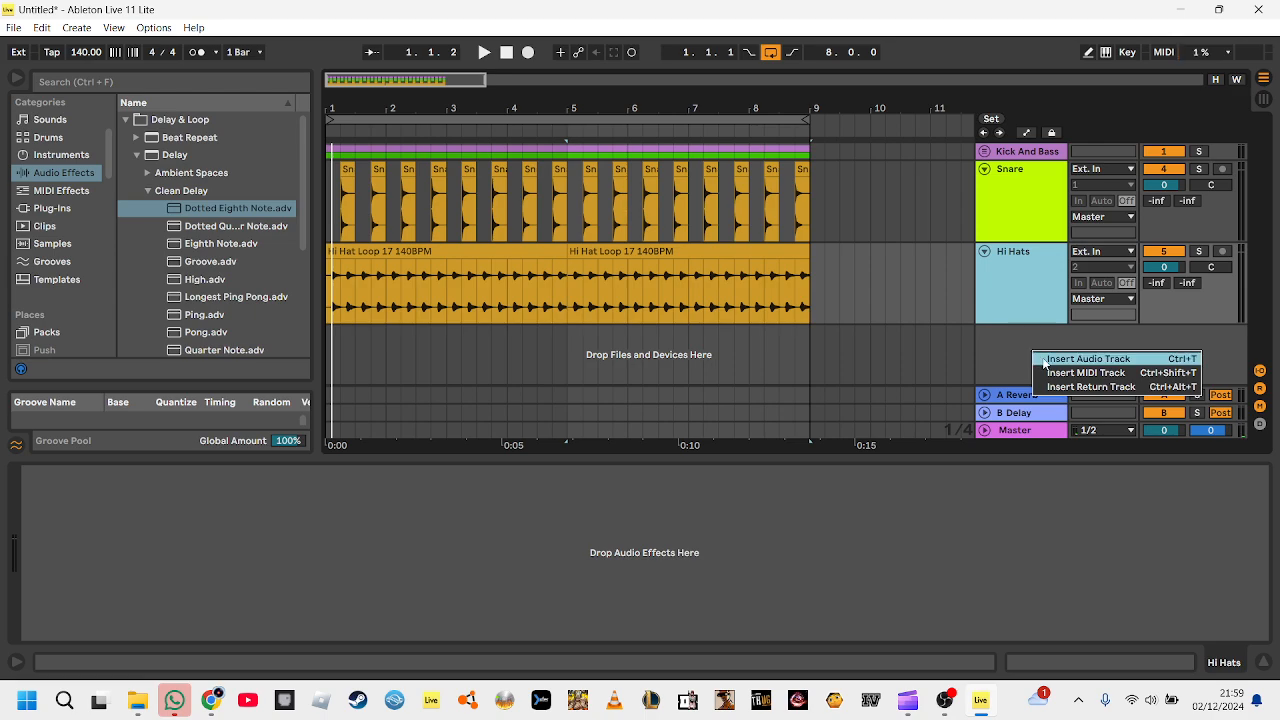
click(1042, 360)
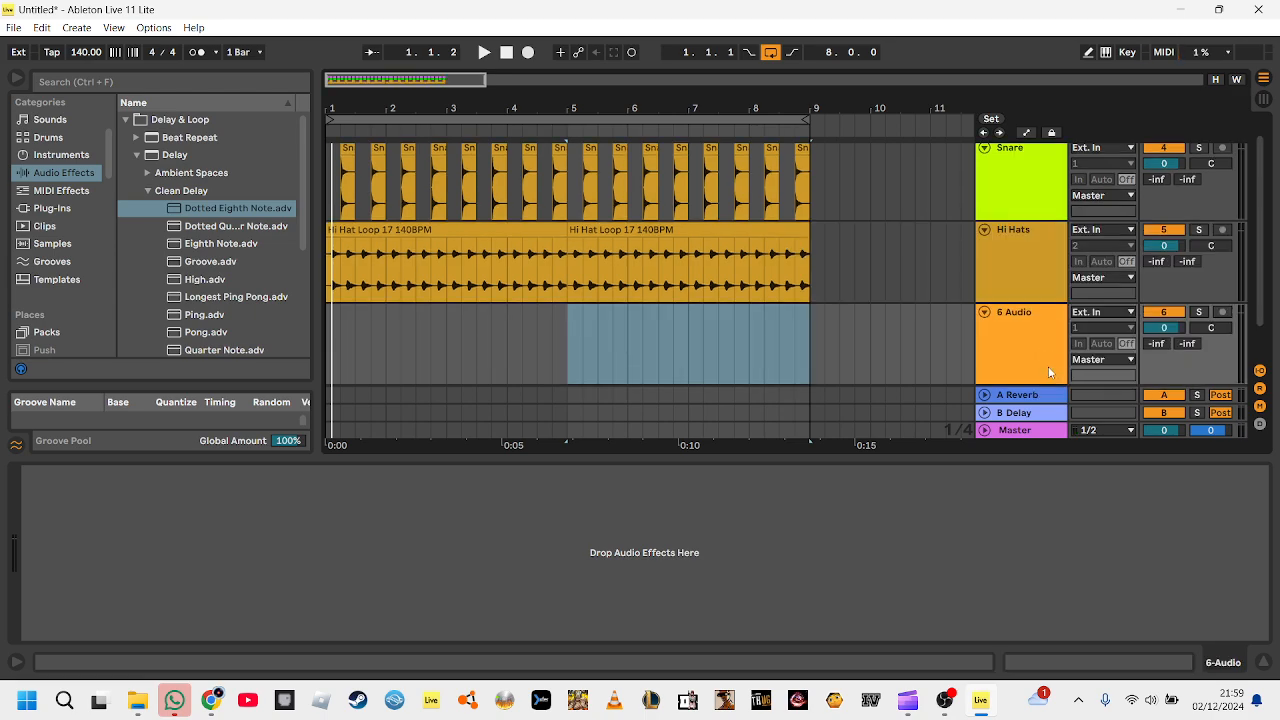
right_click(1048, 366)
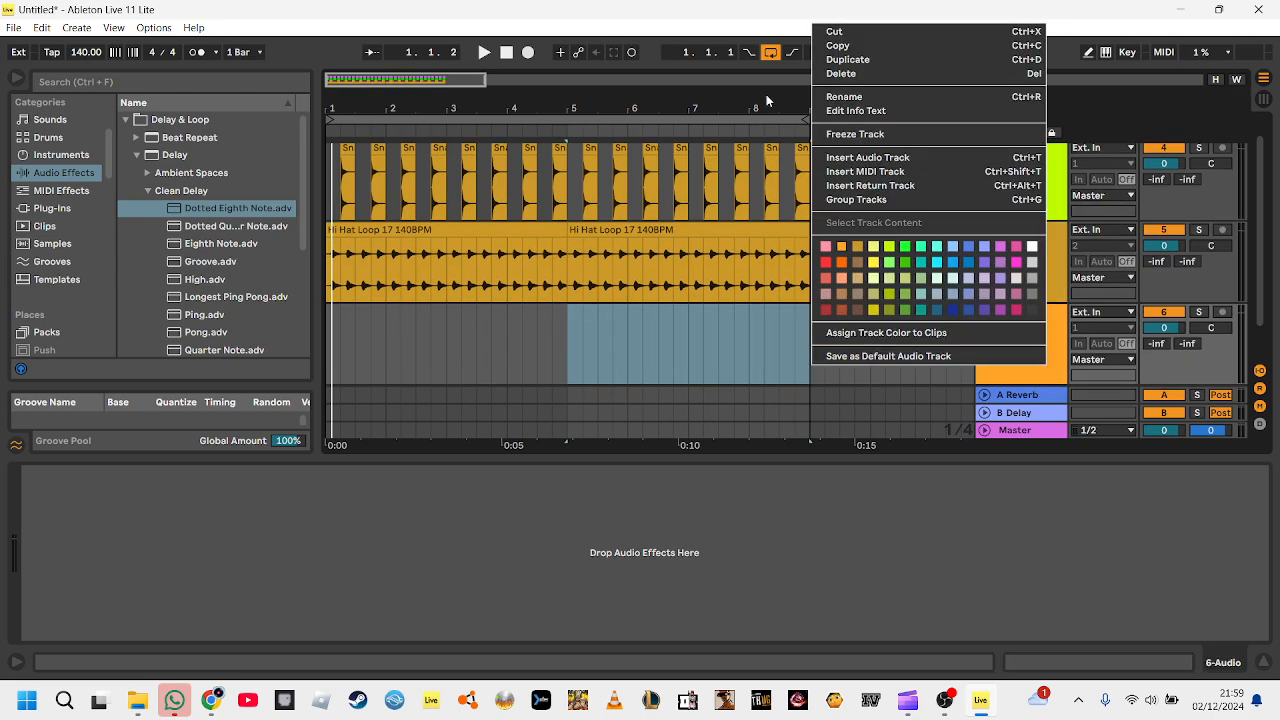
click(141, 16)
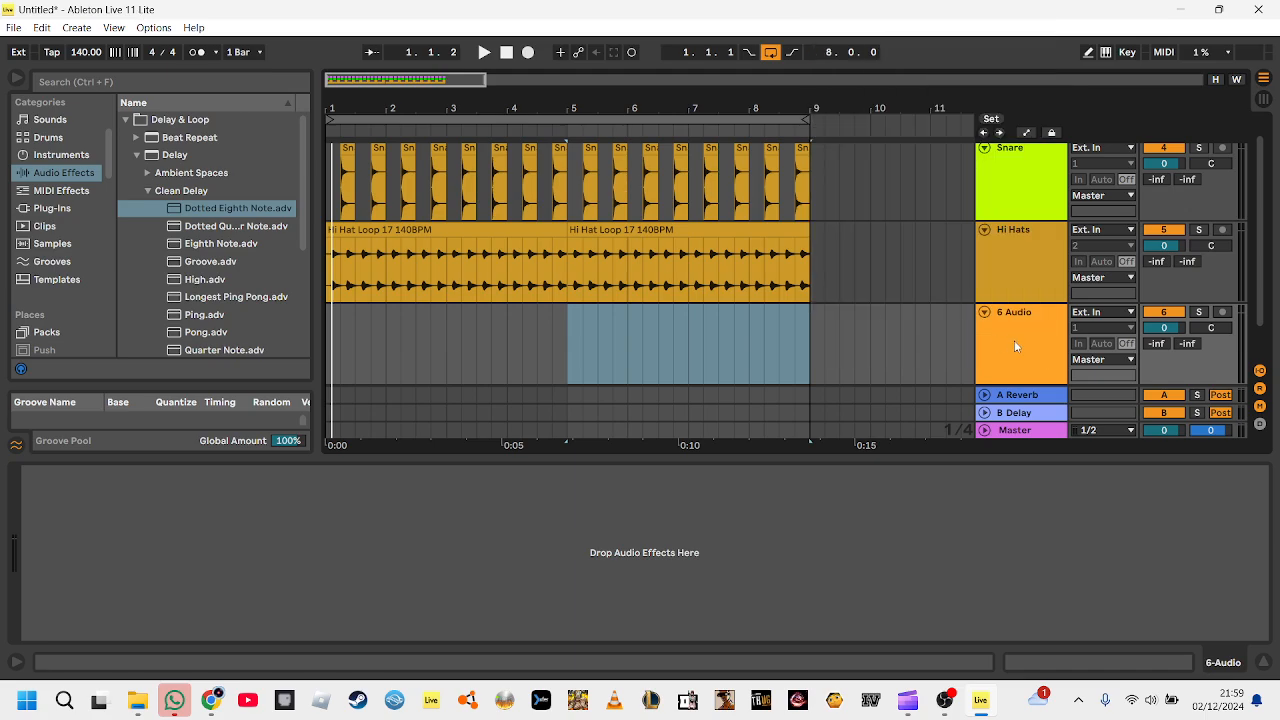
right_click(1014, 340)
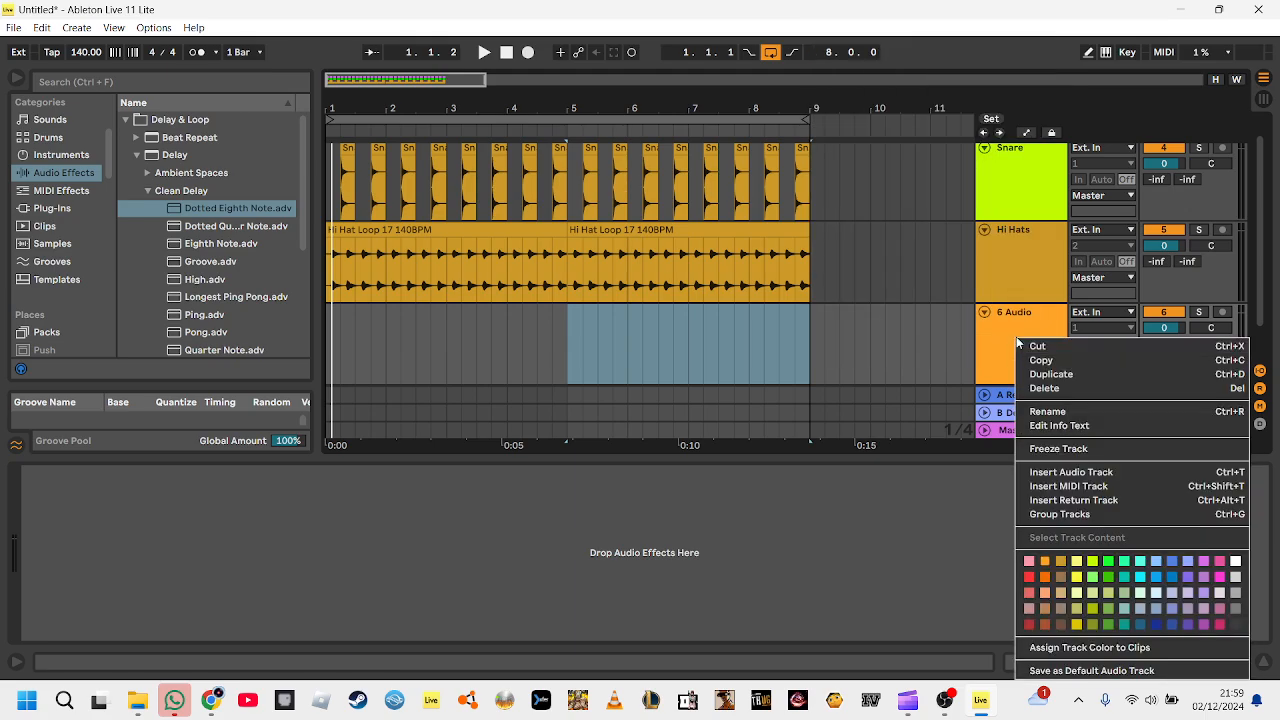
click(1005, 328)
click(1017, 327)
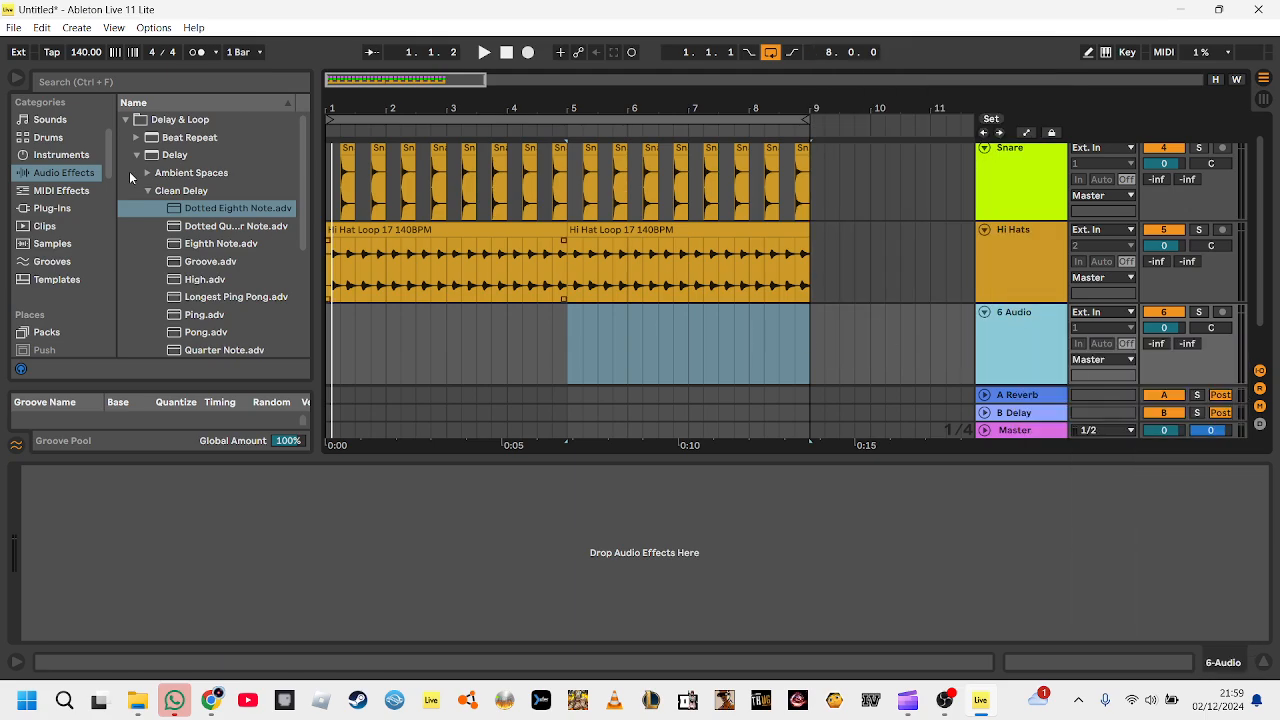
- Try the scattered-psy-vocals sample at bar 1 of the new audio track, listen to it with the loop, and delete the clip
click(125, 119)
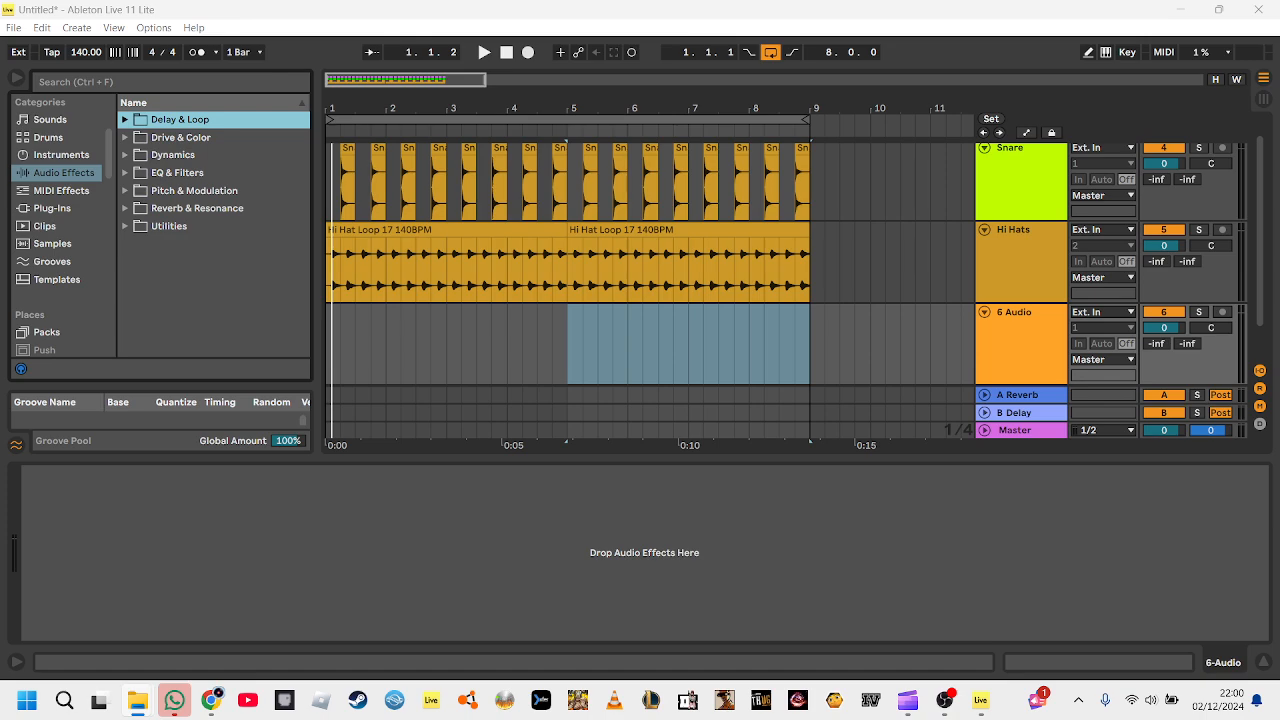
drag(271, 276, 357, 316)
key(space)
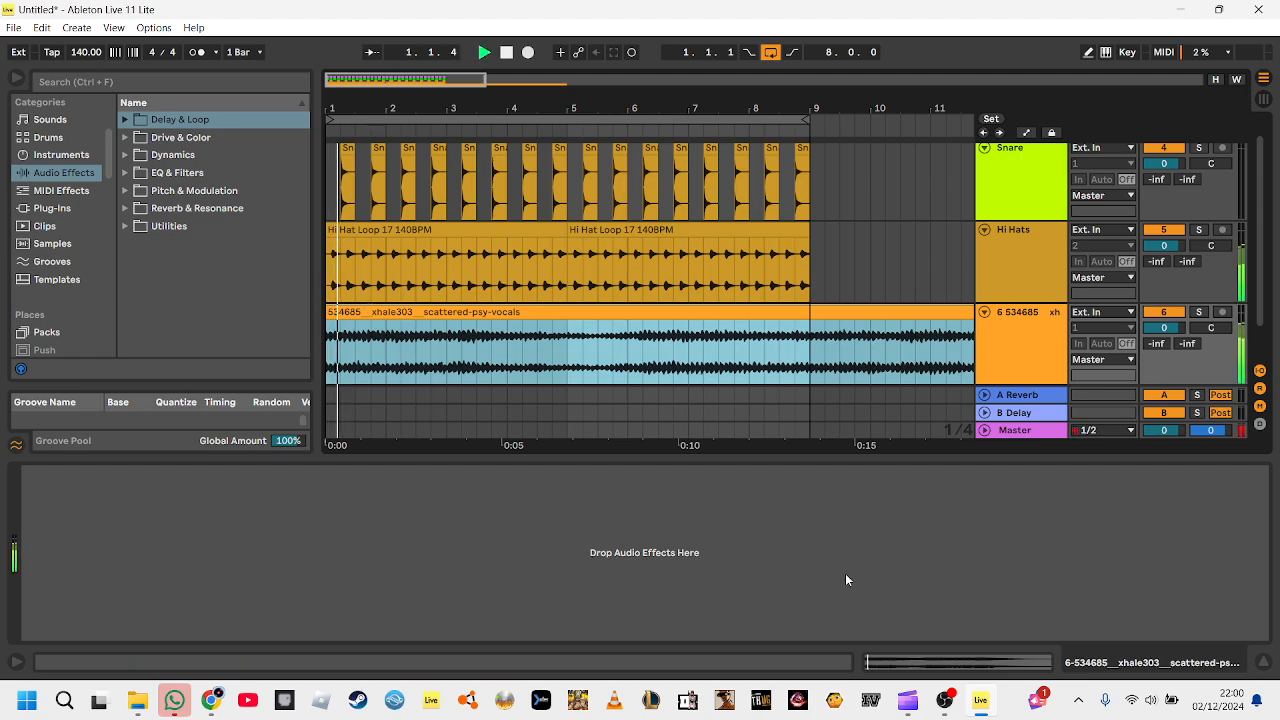
click(875, 665)
key(space)
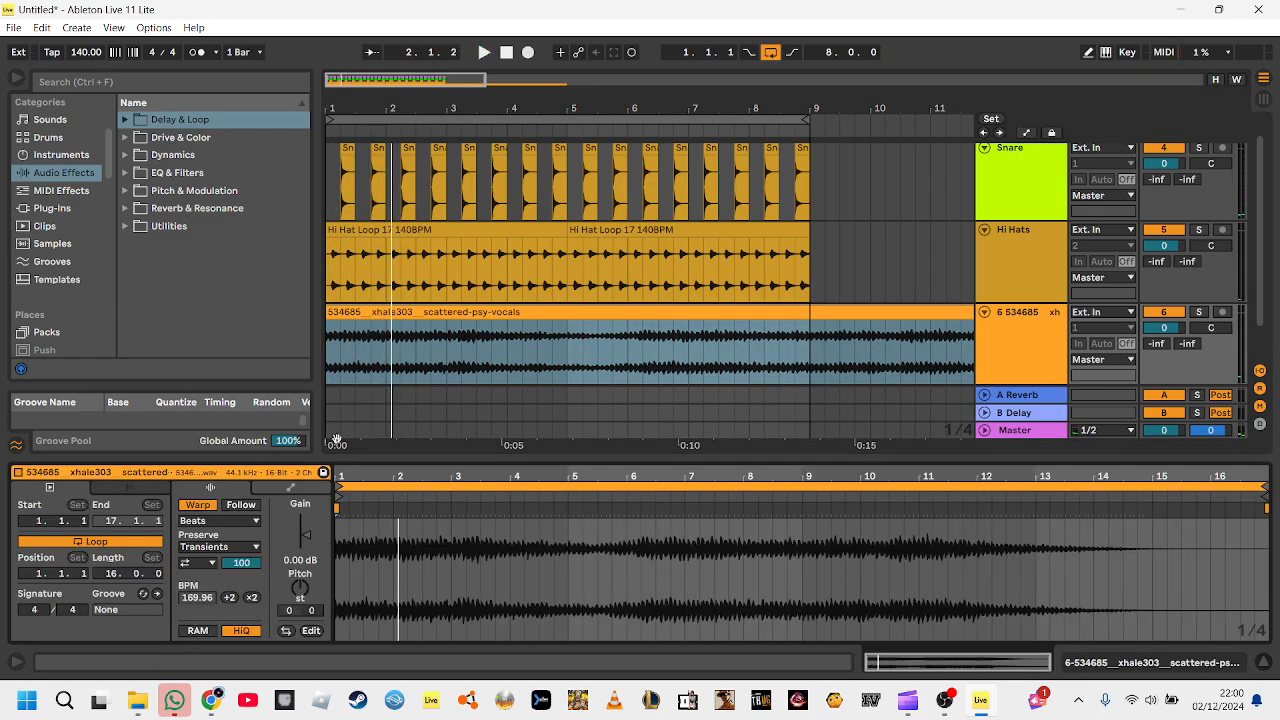
key(Delete)
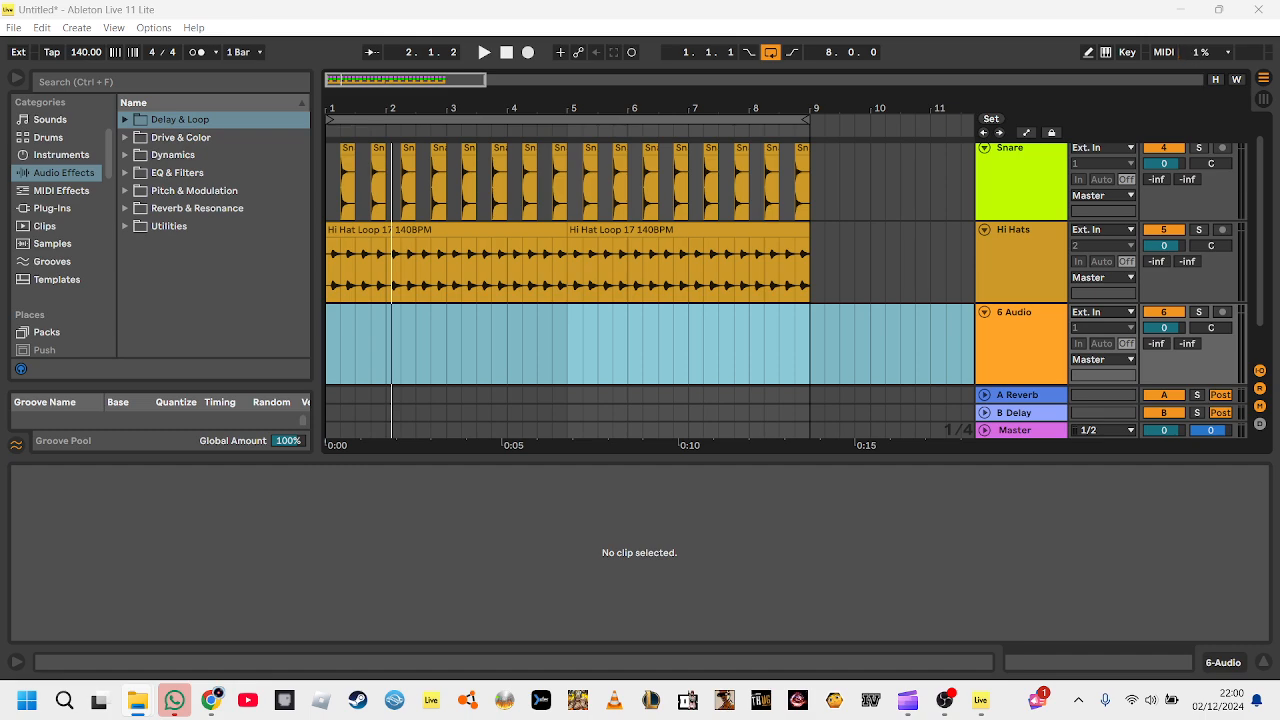
- Place the psytrance-ultimate-vocal_150bpm_D_minor sample at bar 1 of the new audio track and listen to it with the loop
drag(84, 332, 330, 320)
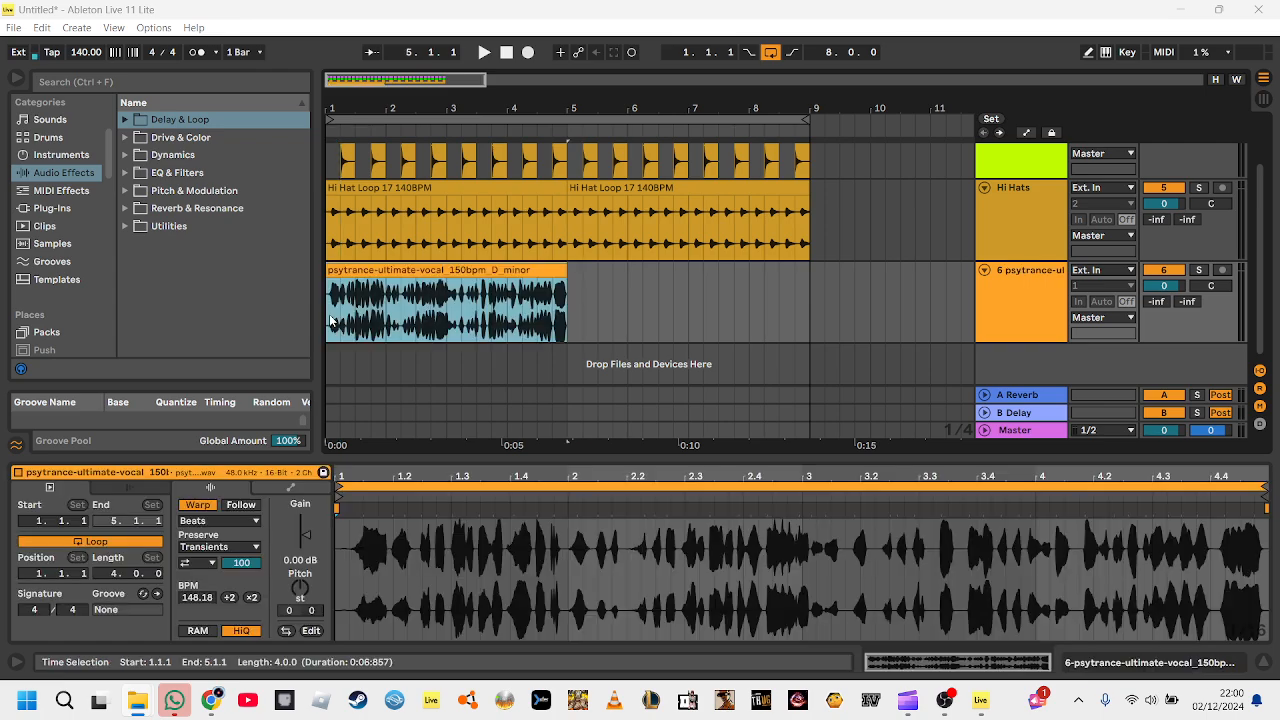
key(space)
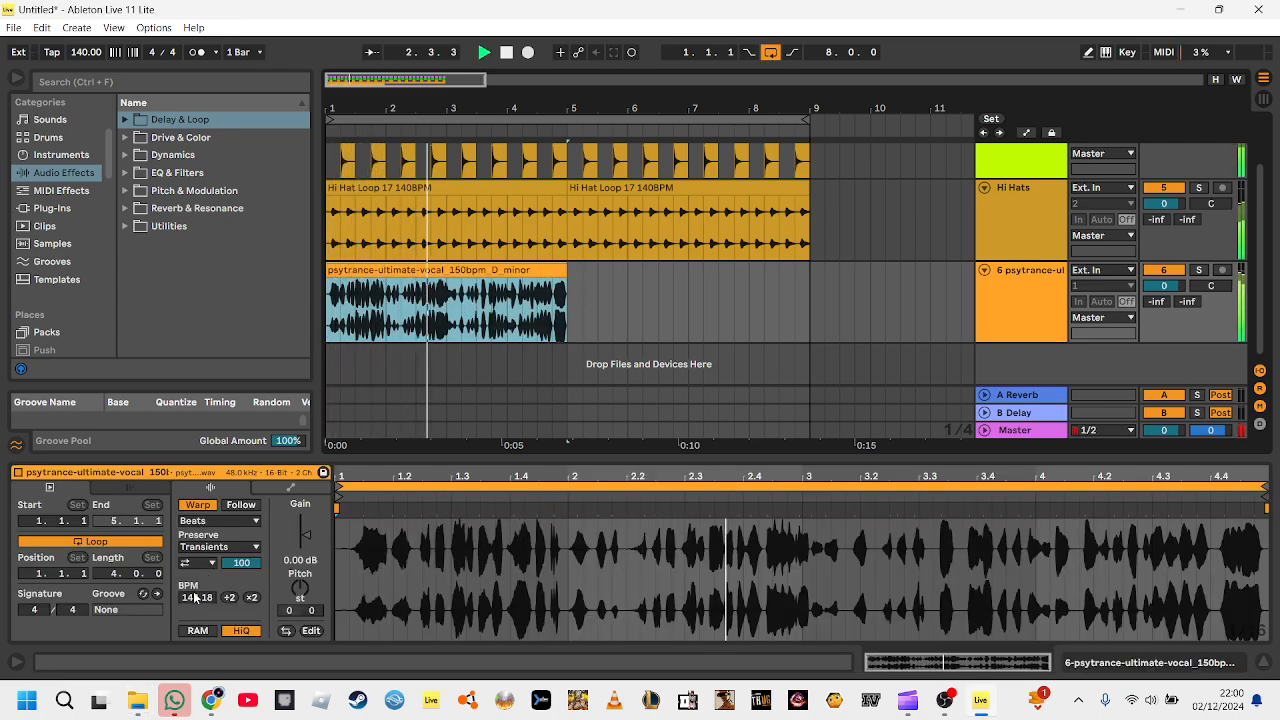
key(space)
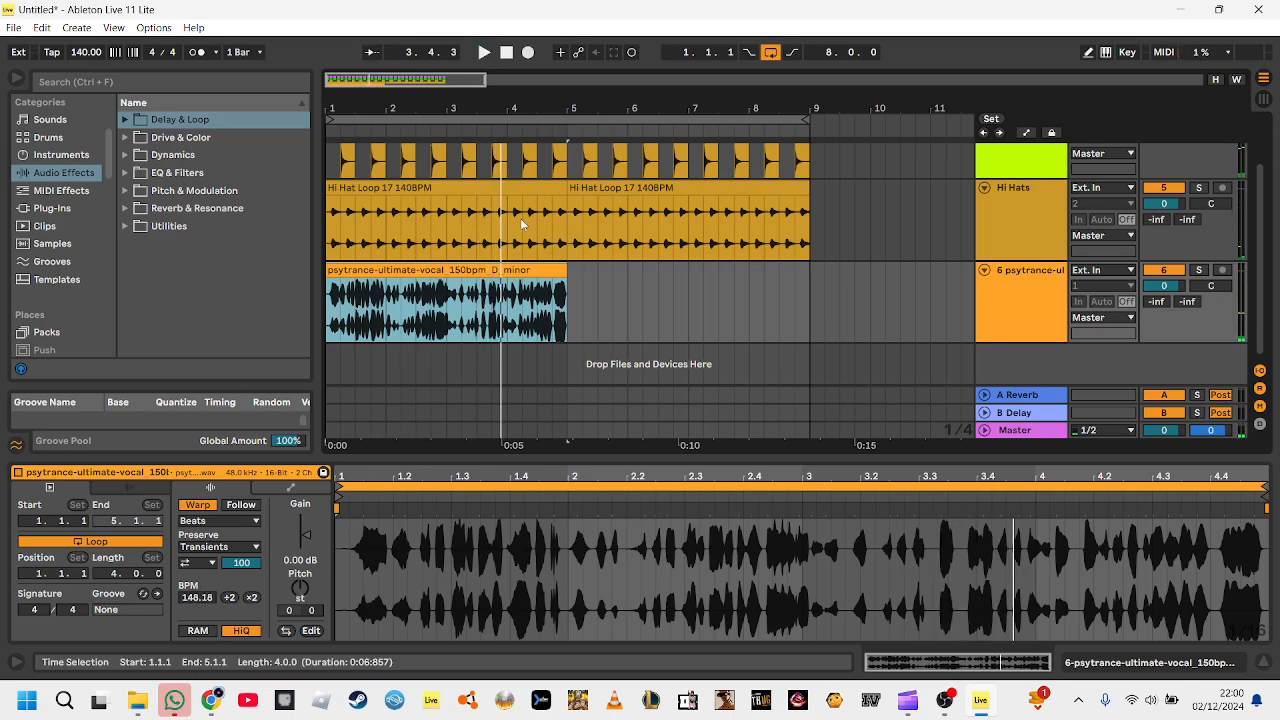
click(366, 267)
click(366, 268)
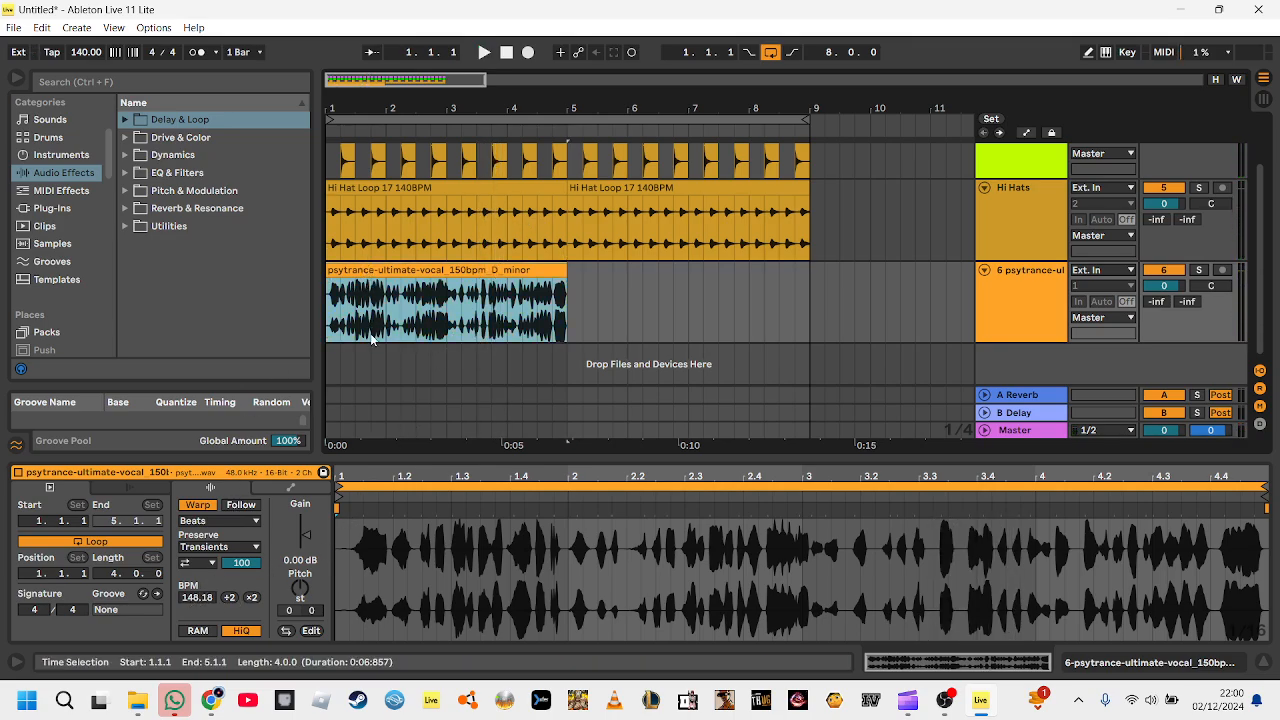
- Set the vocal clip's BPM to 150 and duplicate the clip to bar 5 during playback
click(210, 602)
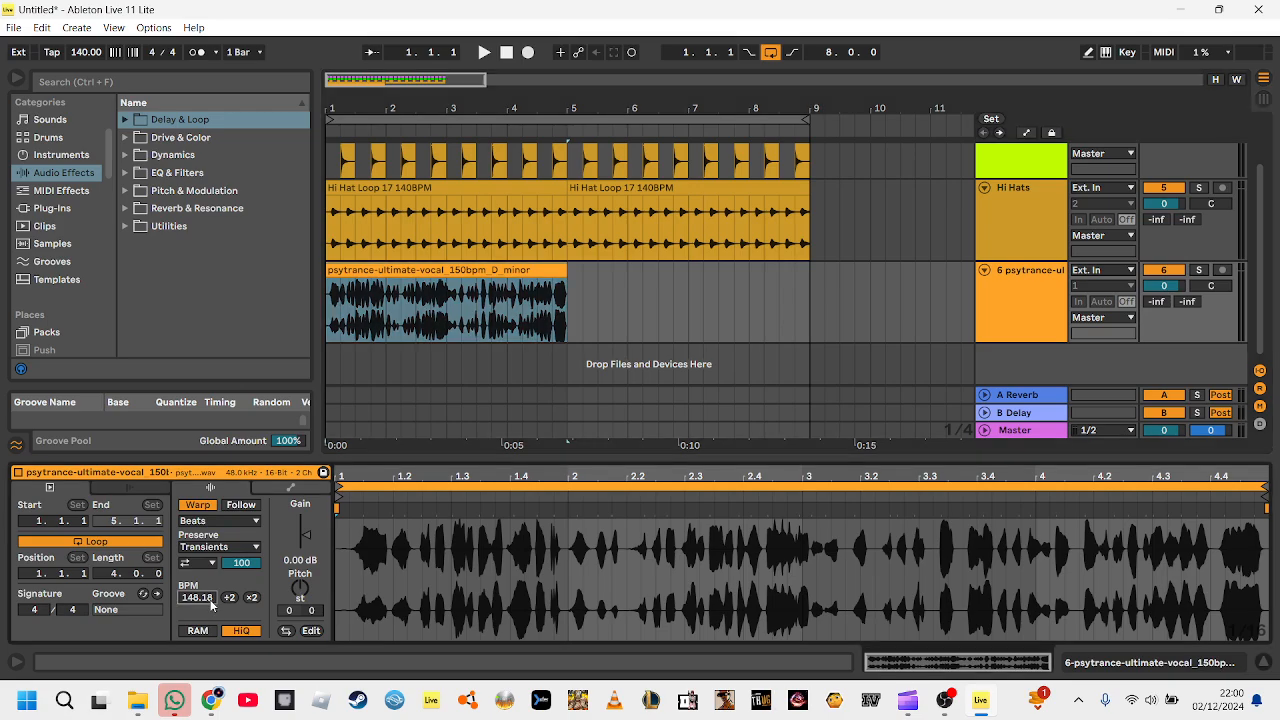
click(178, 581)
click(195, 599)
text(150)
key(Return)
key(space)
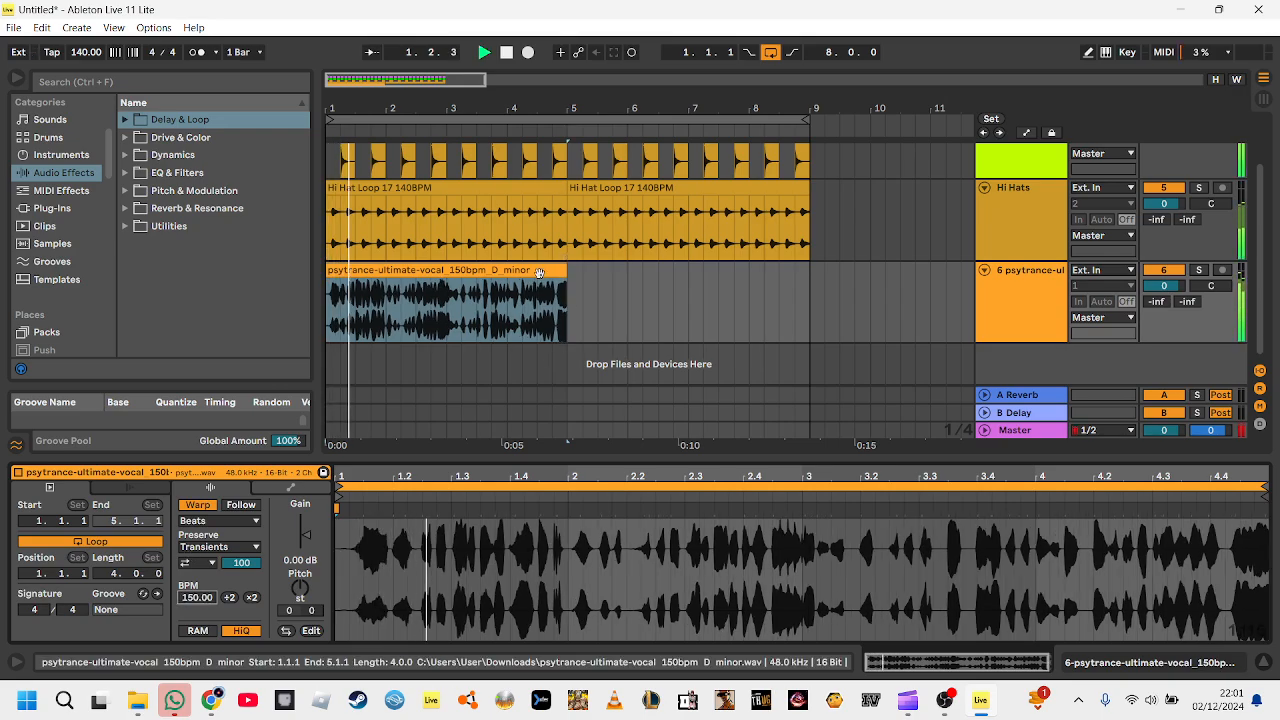
key(ctrl+d)
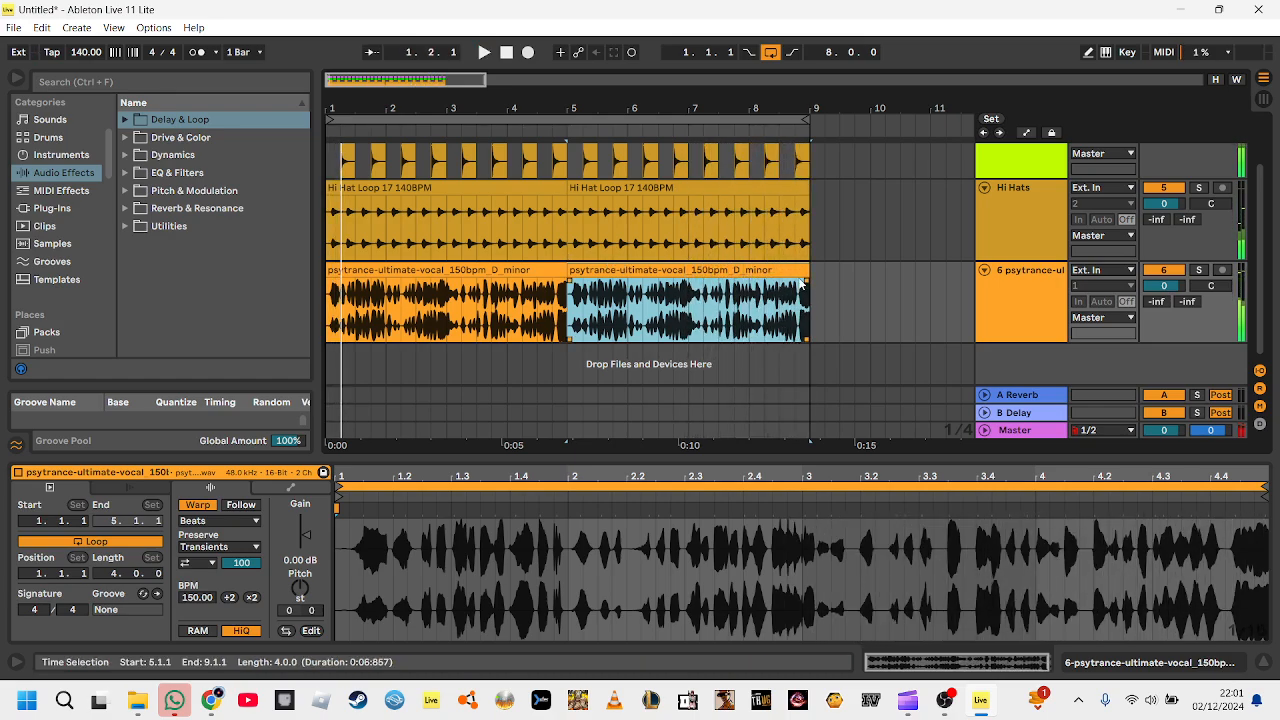
- Add the default Delay effect to the vocal track
click(137, 123)
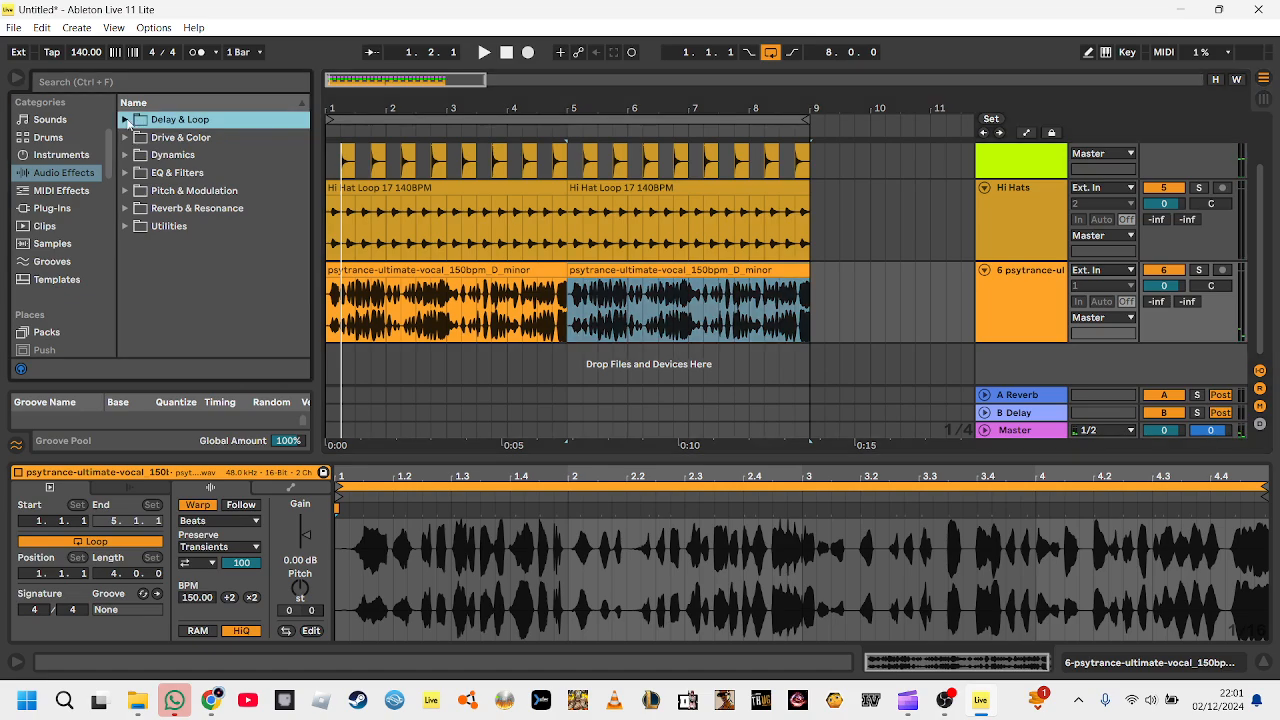
click(161, 155)
drag(432, 294, 433, 295)
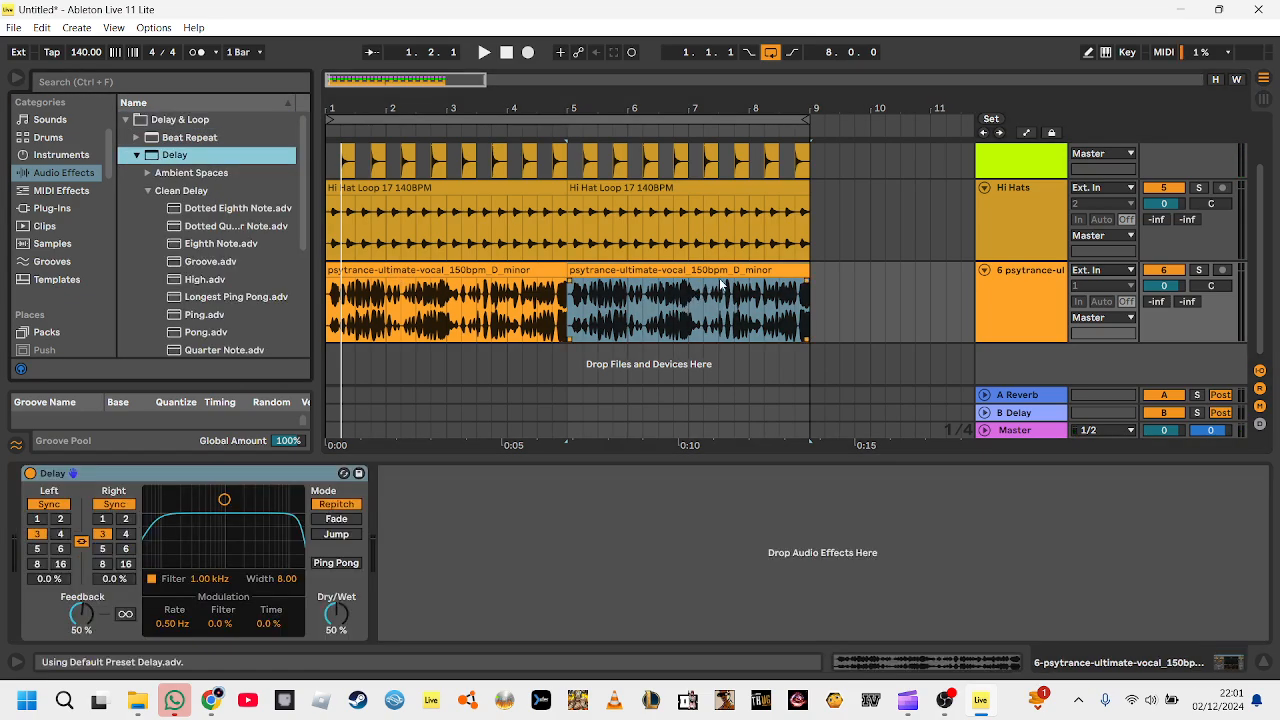
- Add a fade-out starting about halfway through bar 4 to the first vocal clip and duplicate that clip over the second one
drag(564, 281, 529, 289)
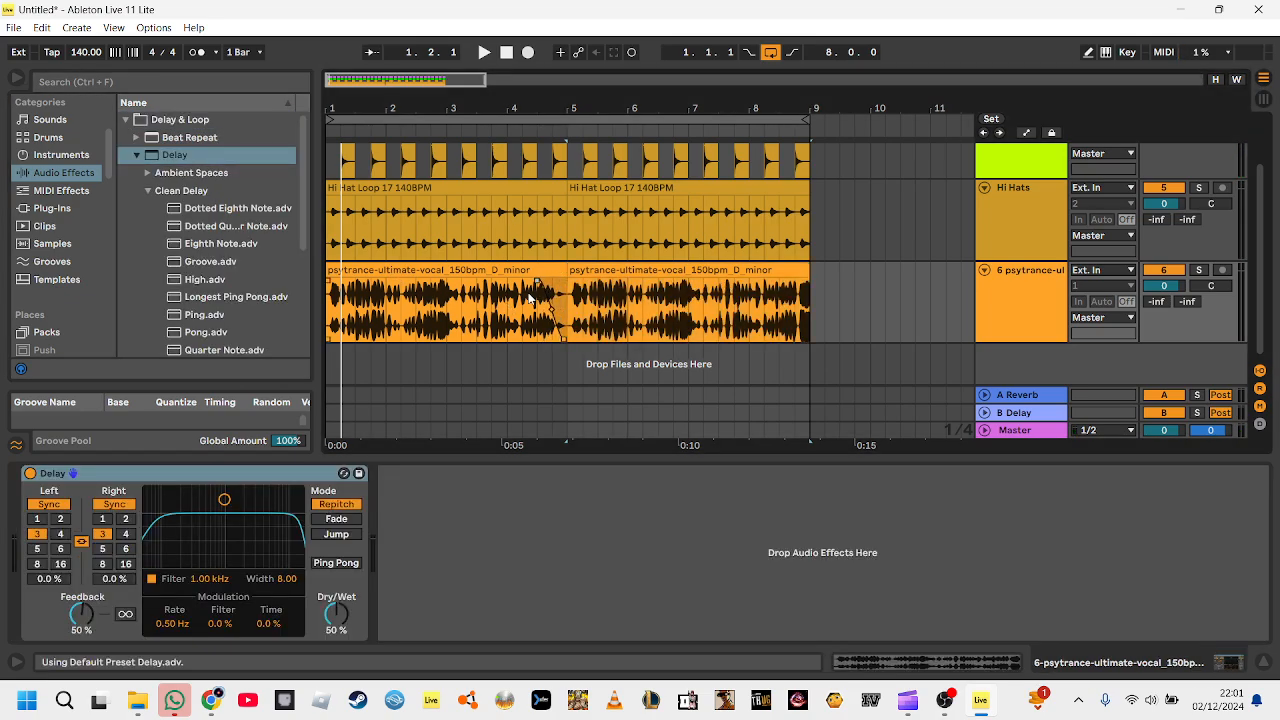
click(534, 268)
key(ctrl+d)
click(535, 268)
key(space)
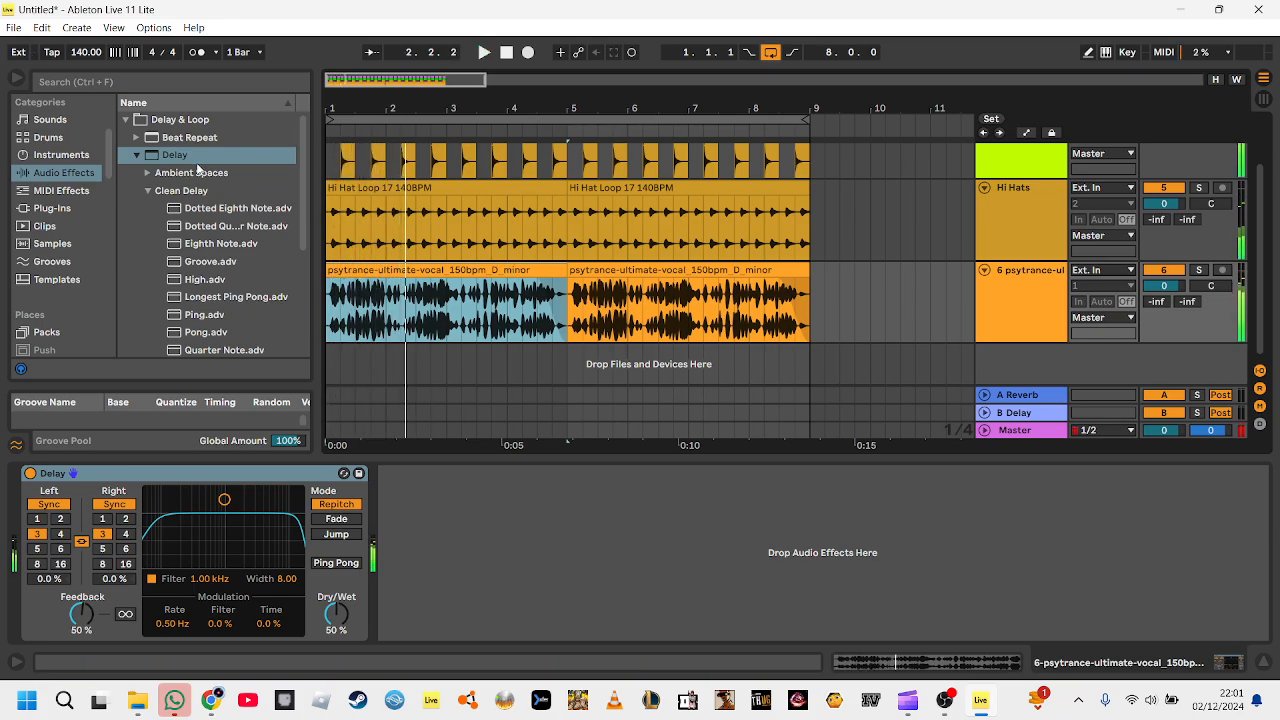
- Play the loop from bar 1 and remove the Delay effect from the vocal track
click(409, 287)
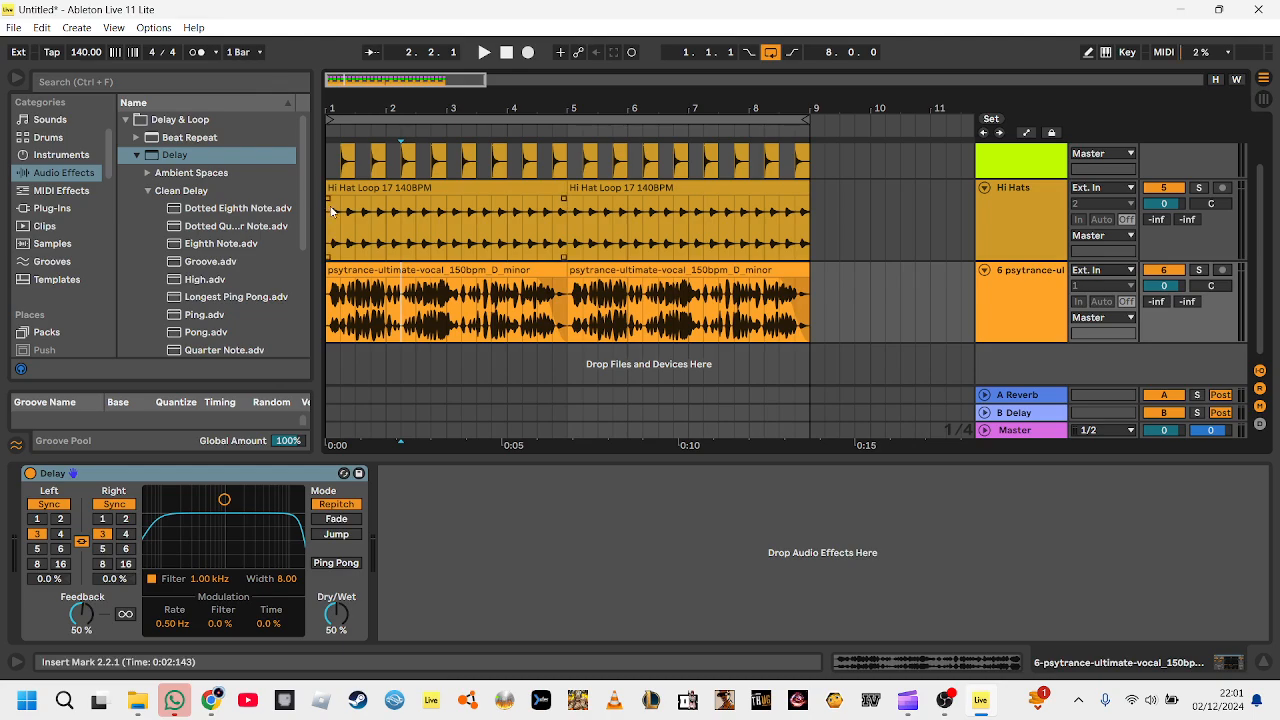
click(334, 213)
key(space)
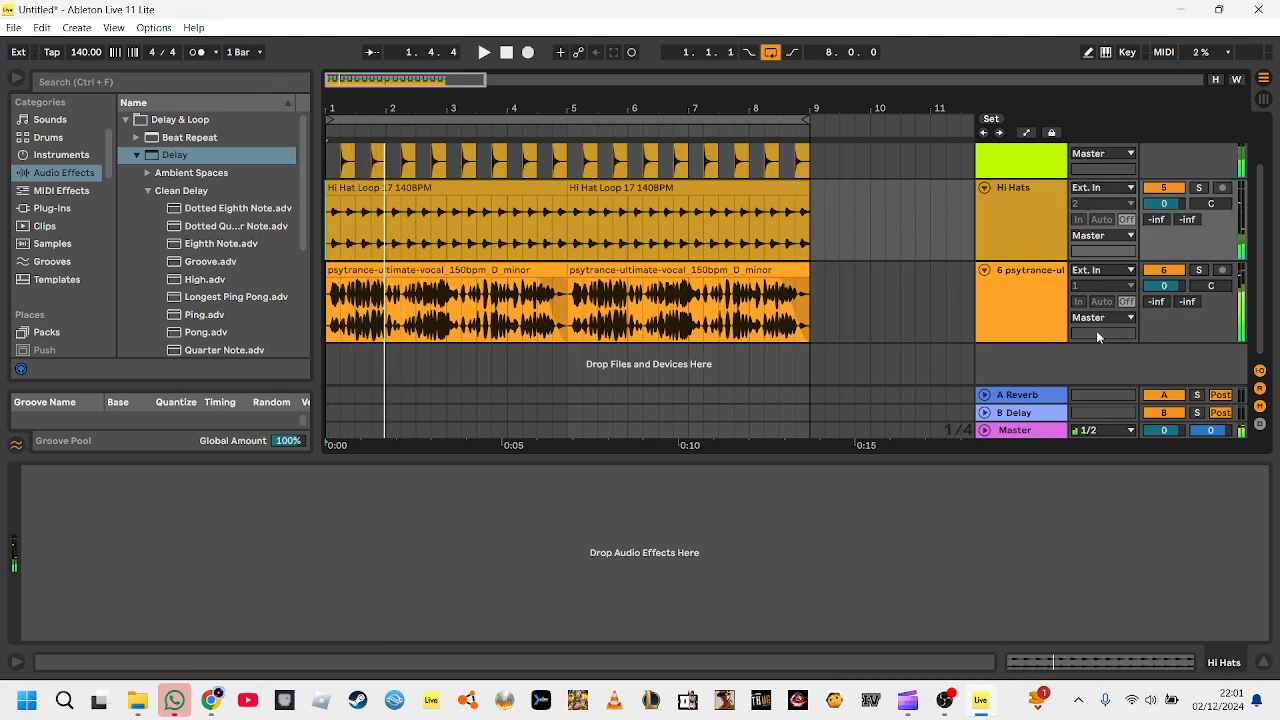
click(1021, 306)
click(134, 473)
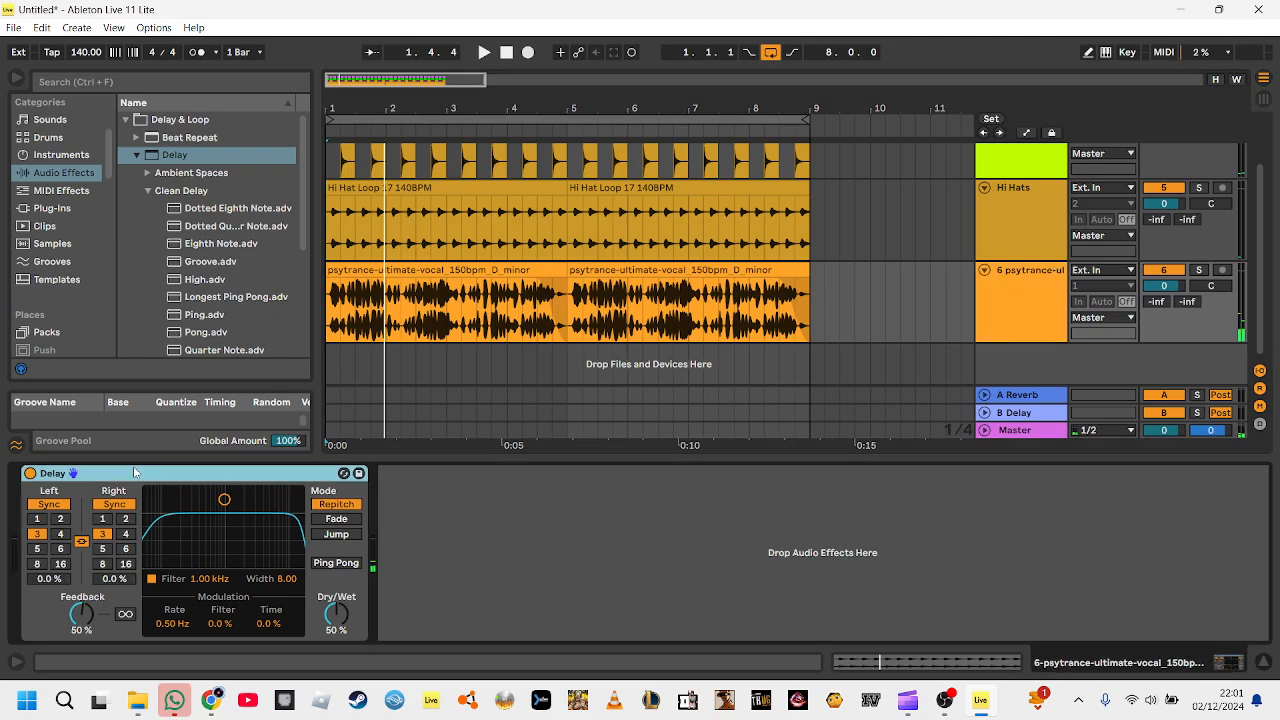
key(Delete)
scroll(392, 284, up, 1)
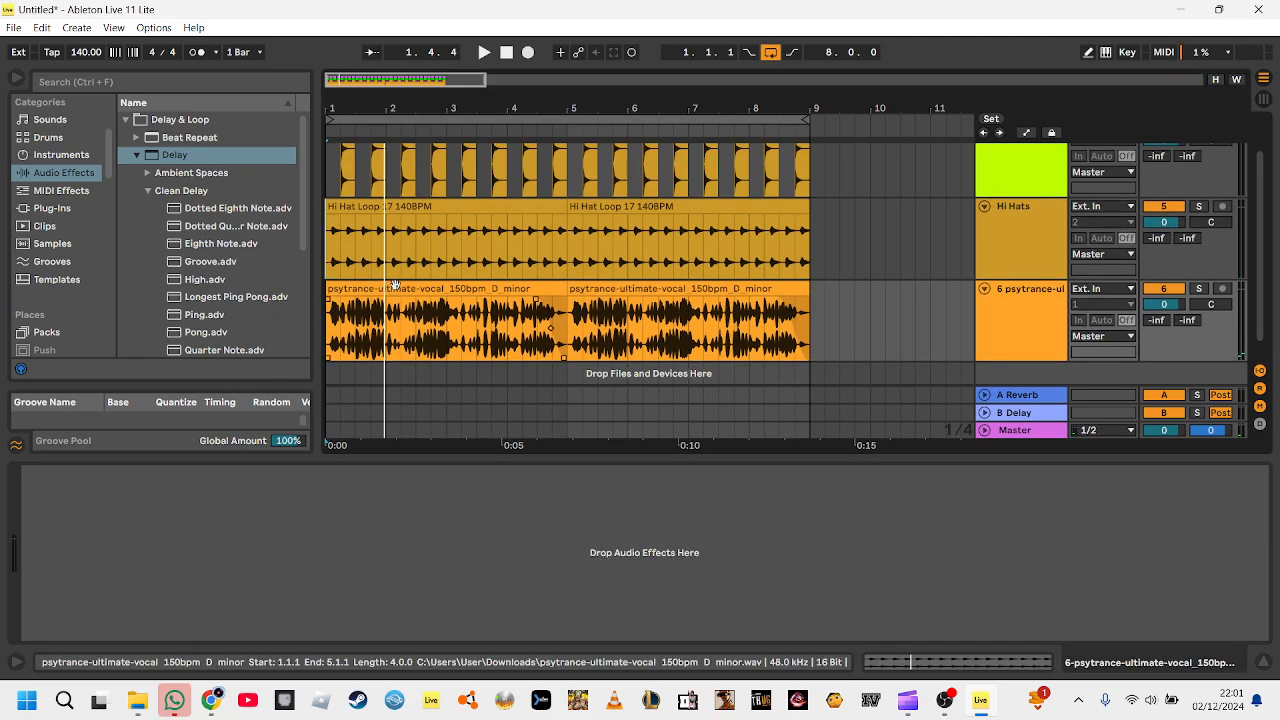
- Remove the first vocal clip's fade-out and duplicate the clip over the second one during playback
click(545, 288)
key(space)
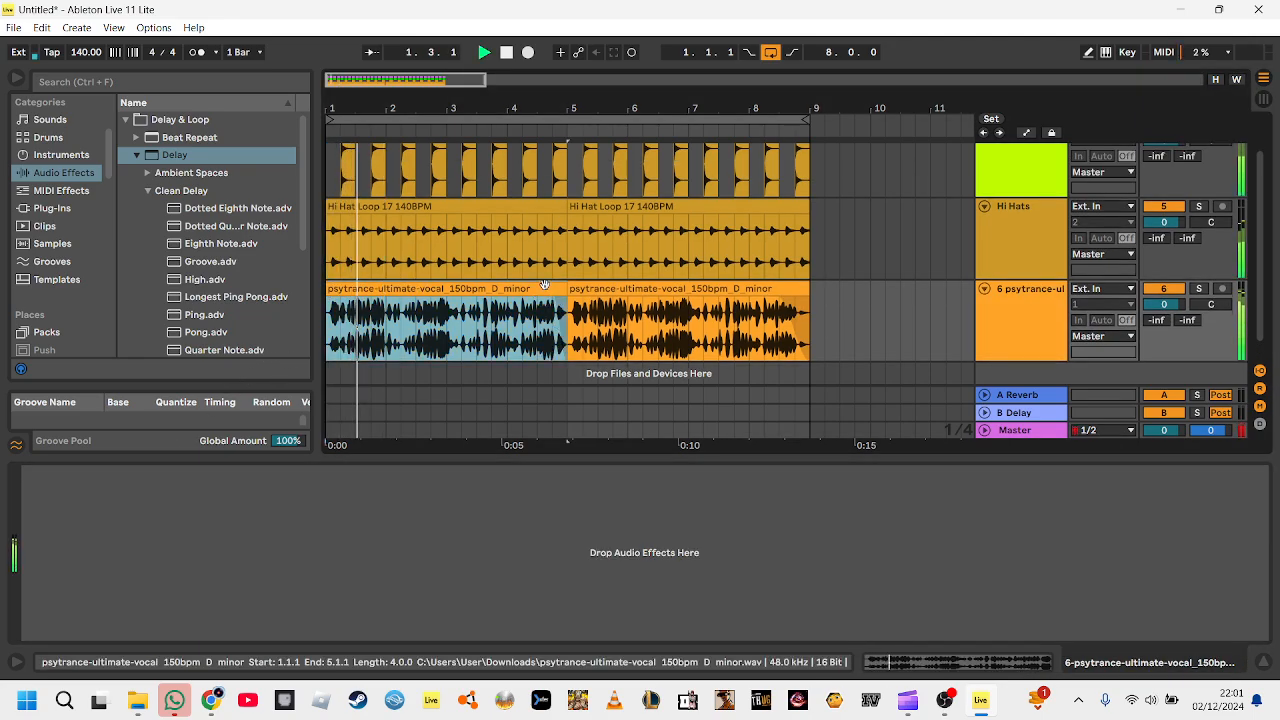
key(ctrl+d)
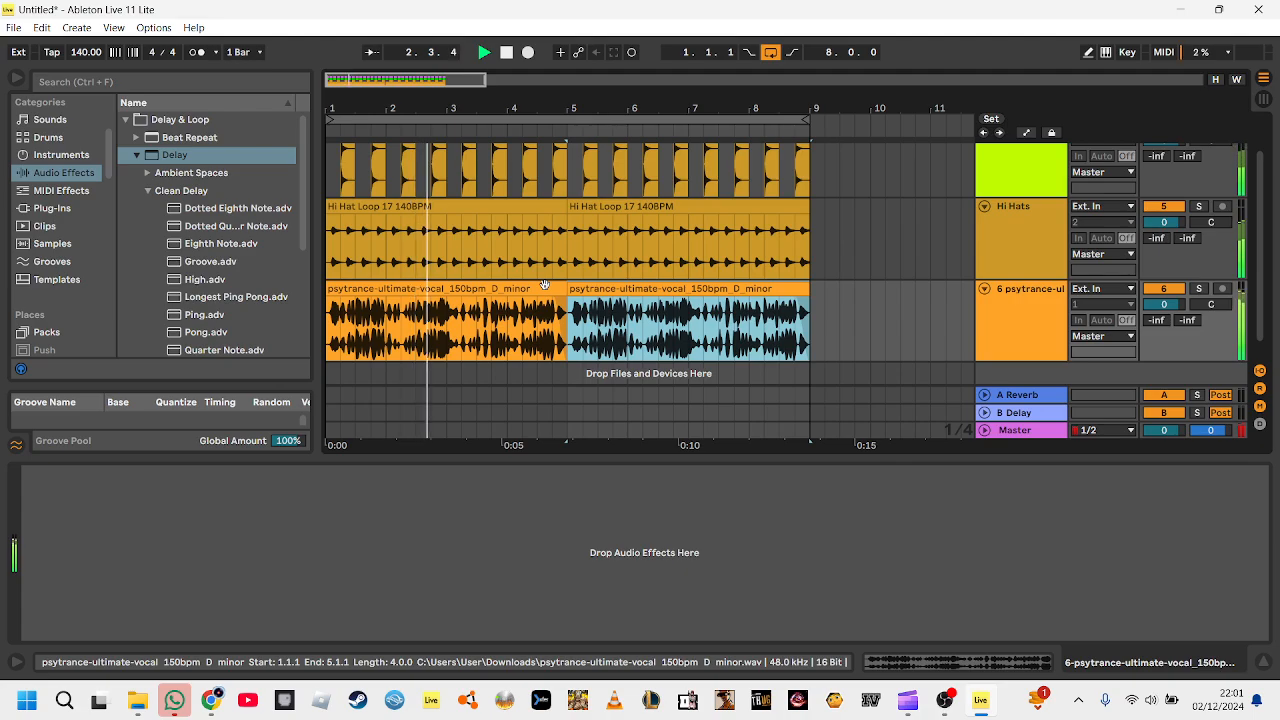
- Extend the first vocal clip over the second one to end at bar 9 while the loop plays
drag(568, 292, 806, 302)
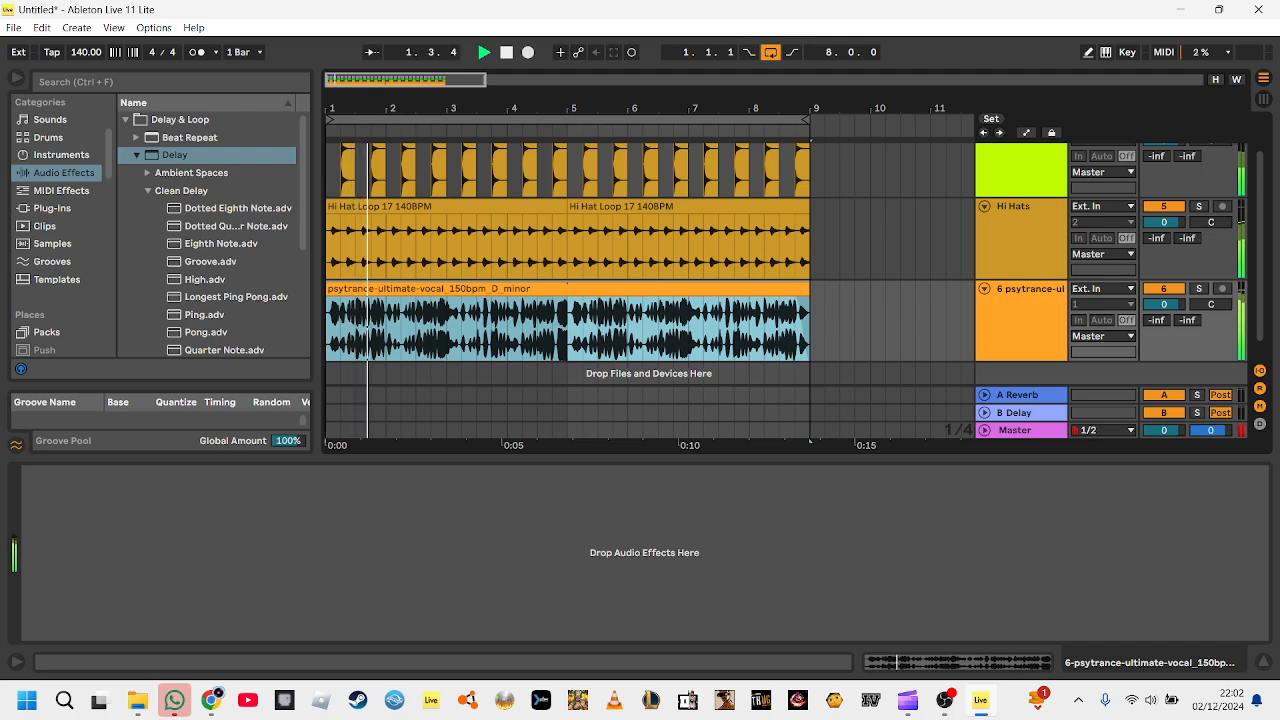
key(space)
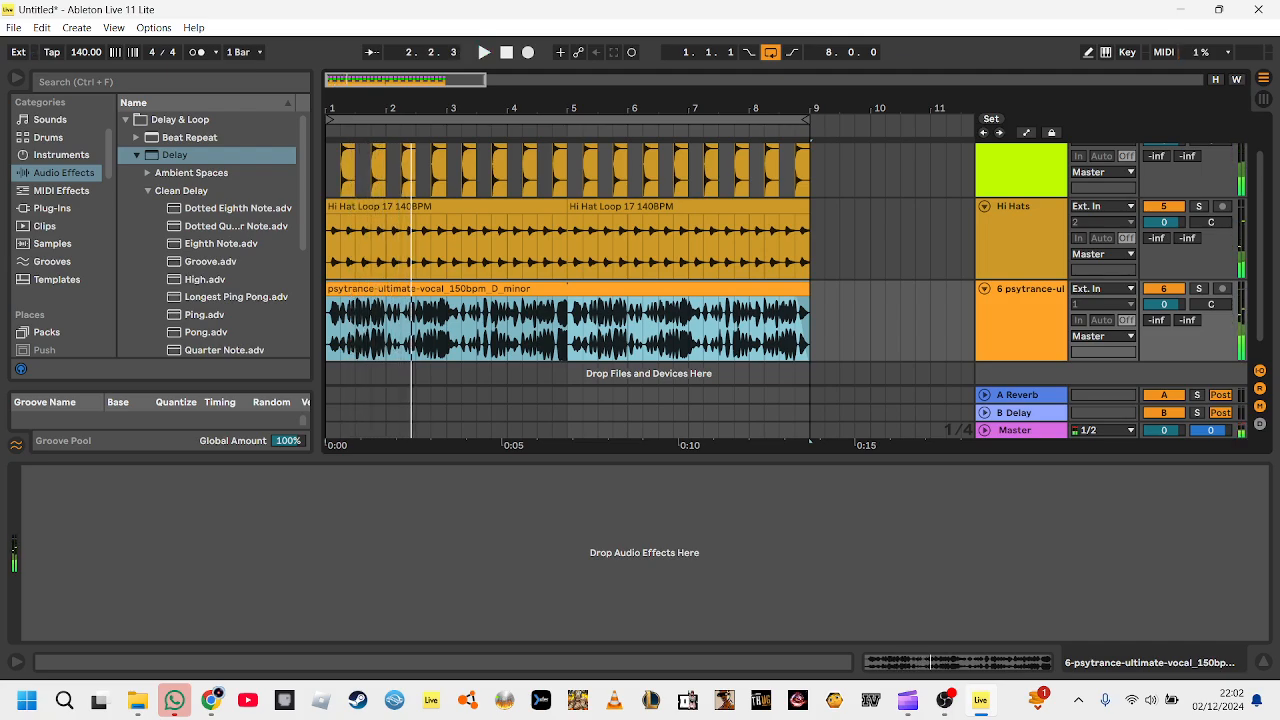